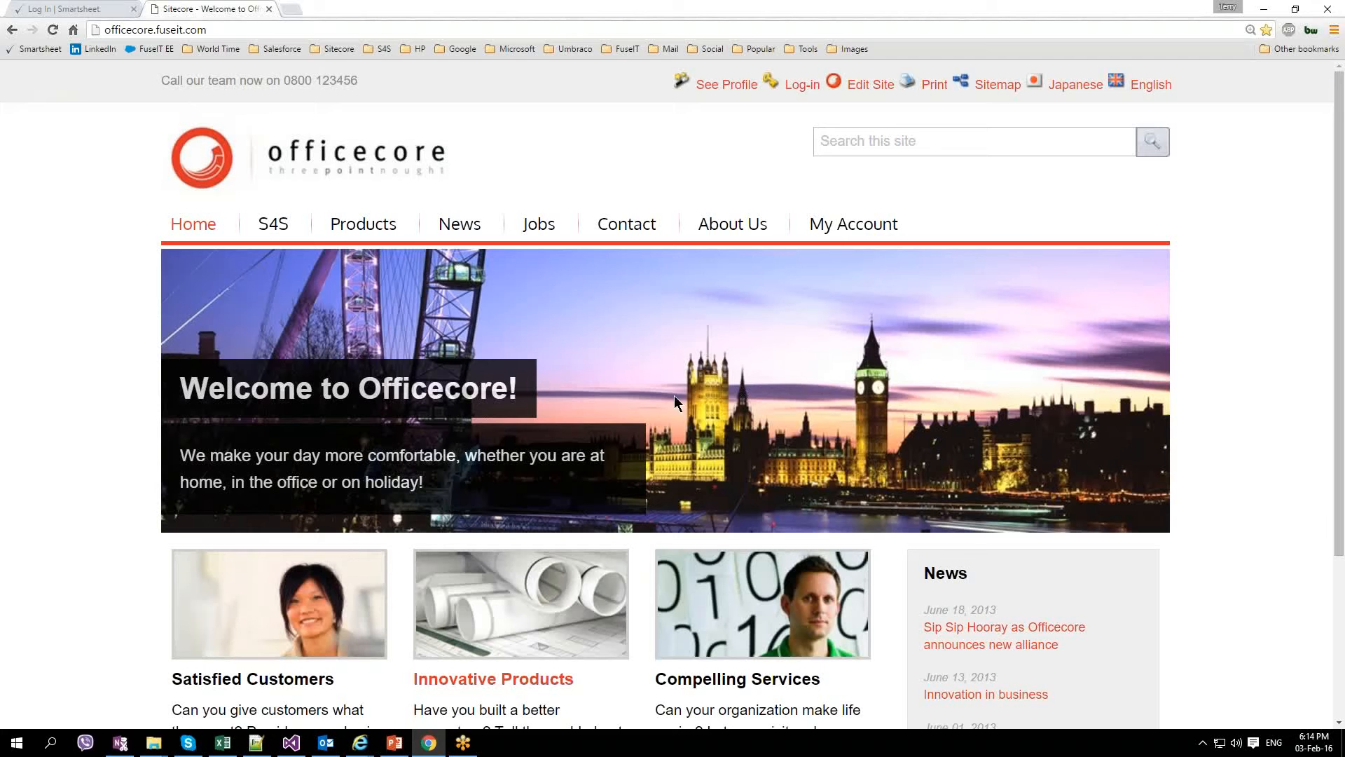
Step: Check the My Account DMS data (visit count 1, page count 2), then open How to Contact Us
scroll(674, 396, "down", 1)
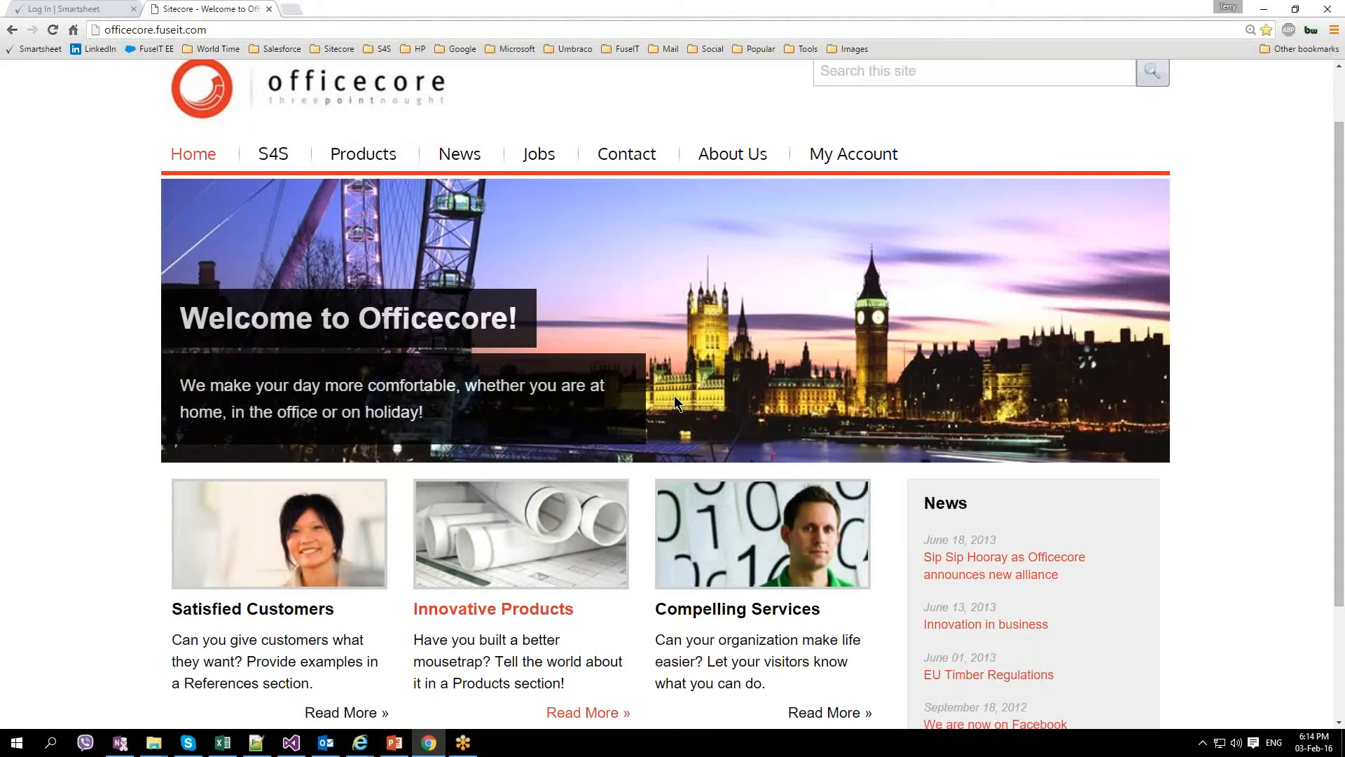
scroll(770, 350, "up", 1)
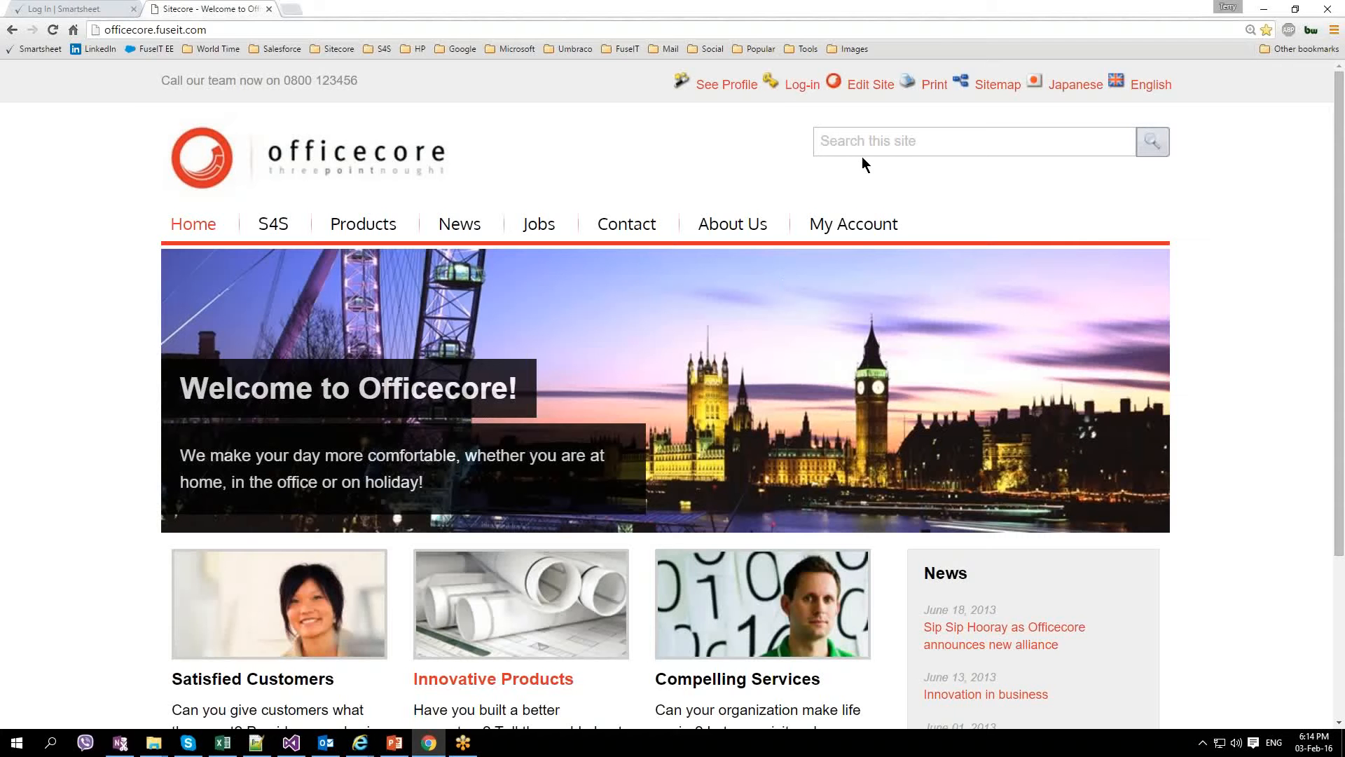
left_click(862, 224)
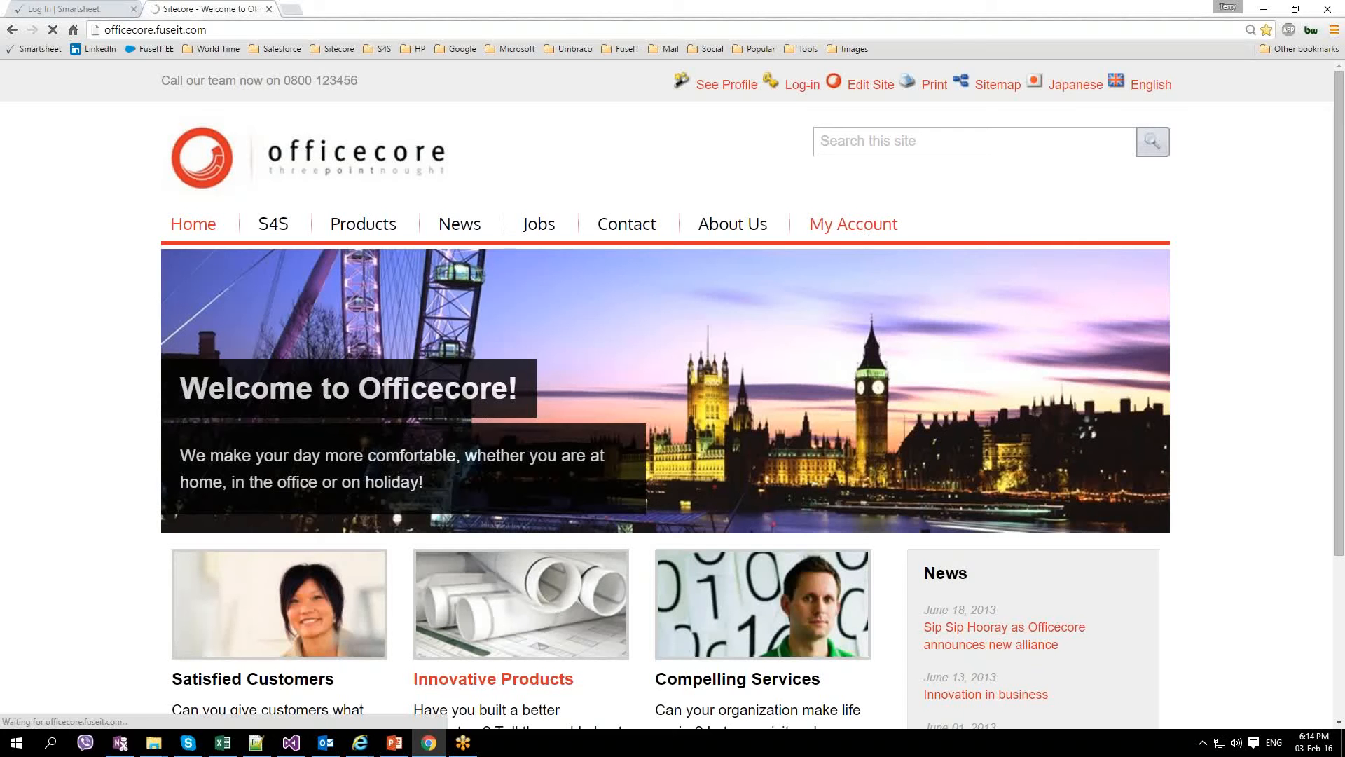
scroll(695, 342, "down", 2)
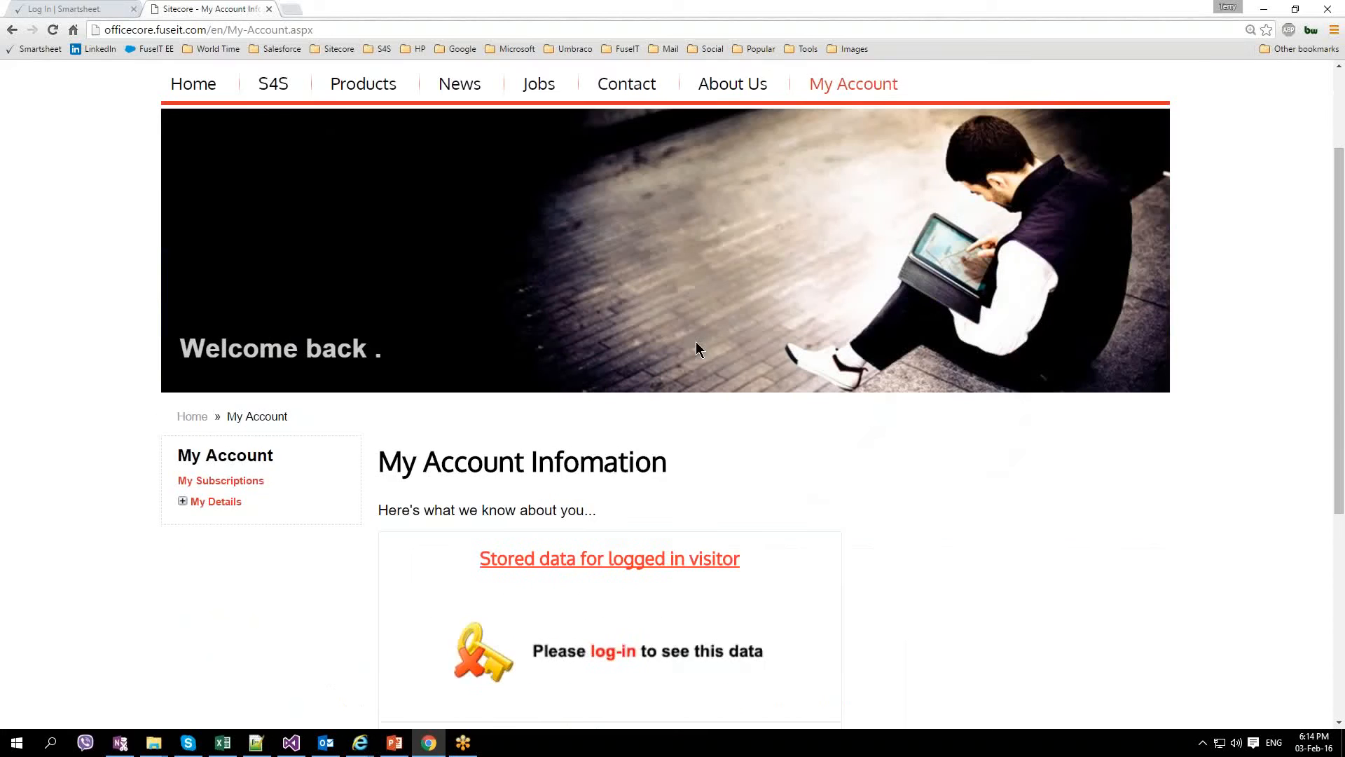
scroll(696, 341, "down", 4)
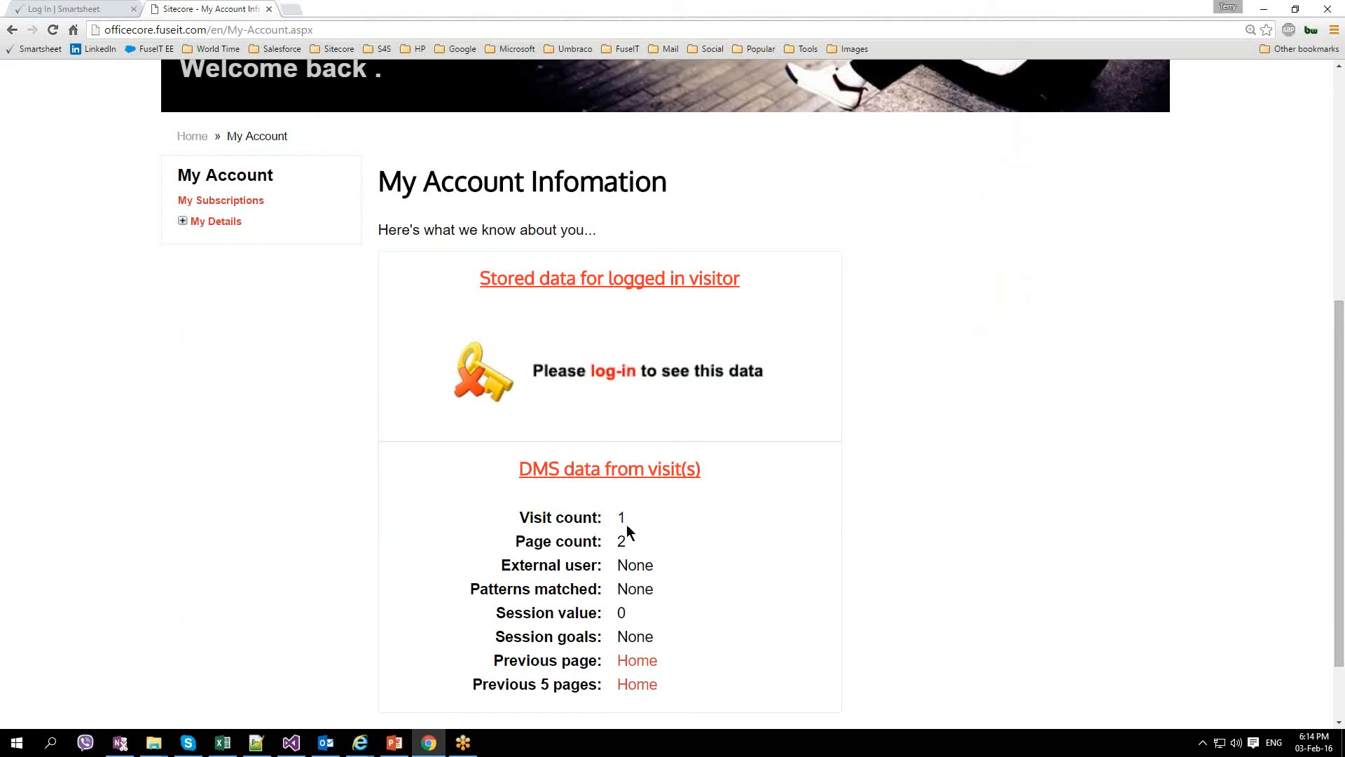
scroll(617, 515, "up", 2)
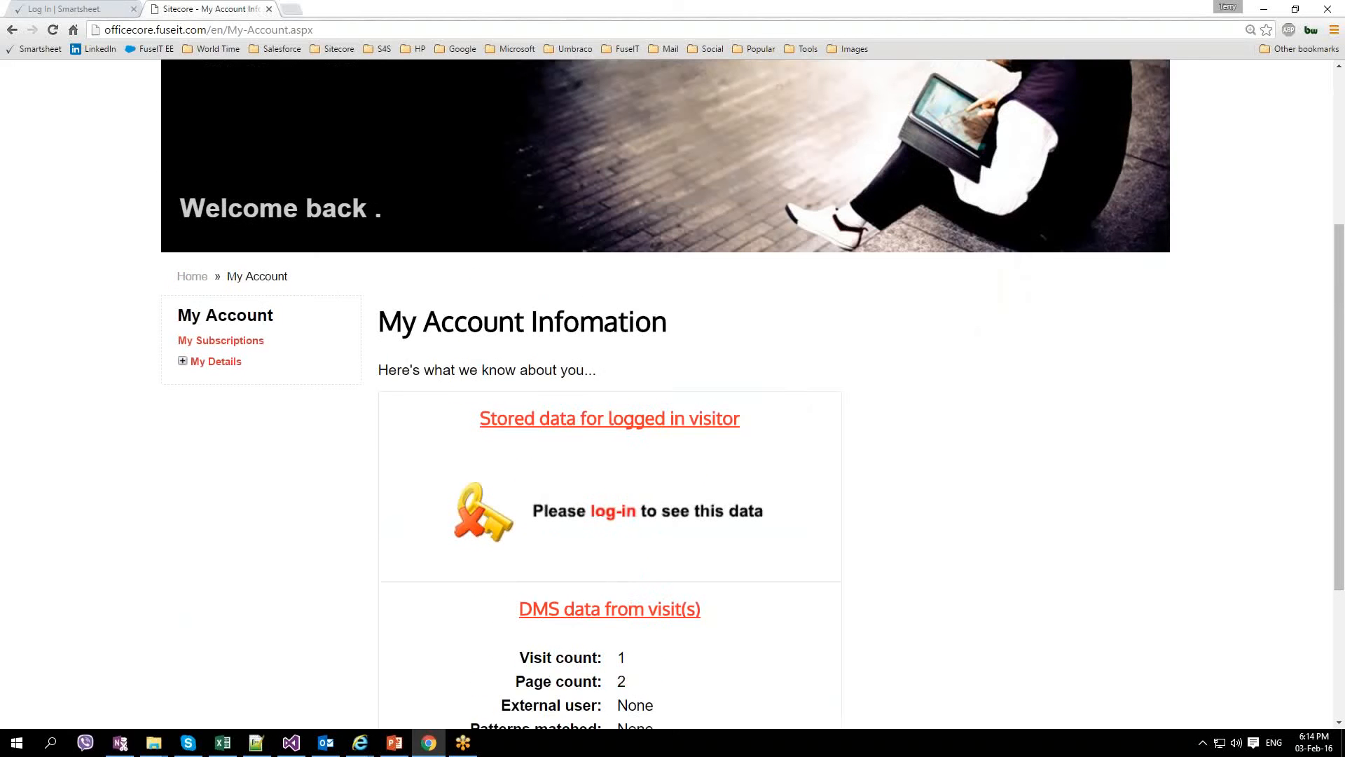
scroll(613, 511, "up", 4)
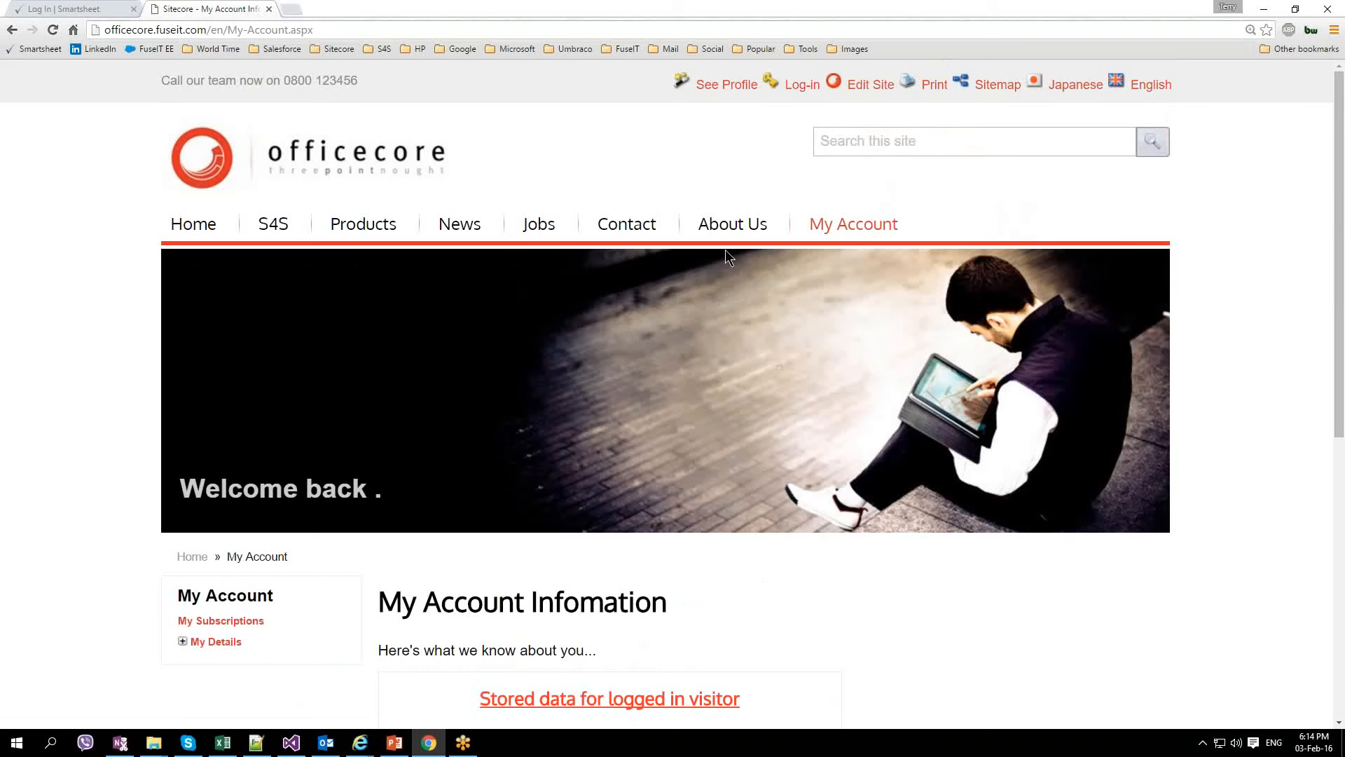
left_click(626, 223)
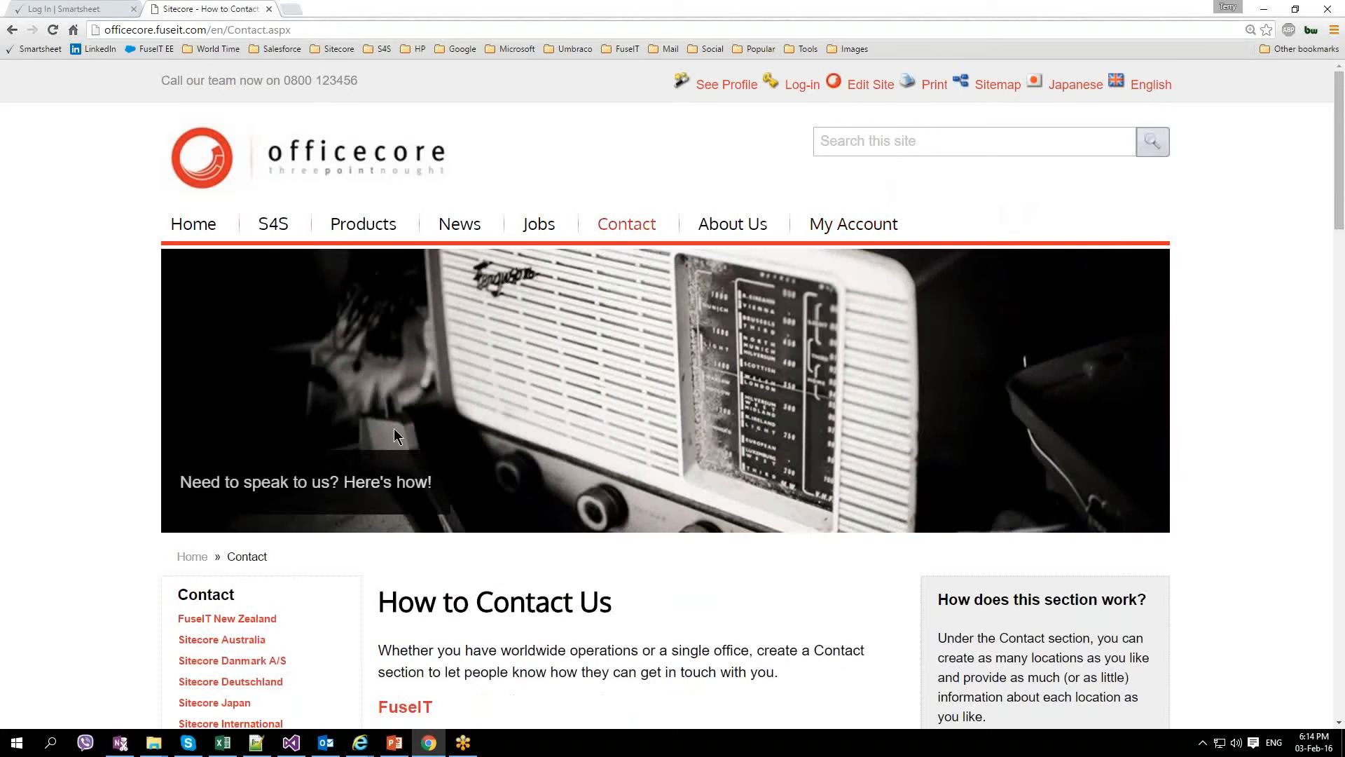
Step: Visit the Sitecore UK Ltd. and Sitecore Deutschland contact pages, then return to the home page
scroll(394, 438, "down", 3)
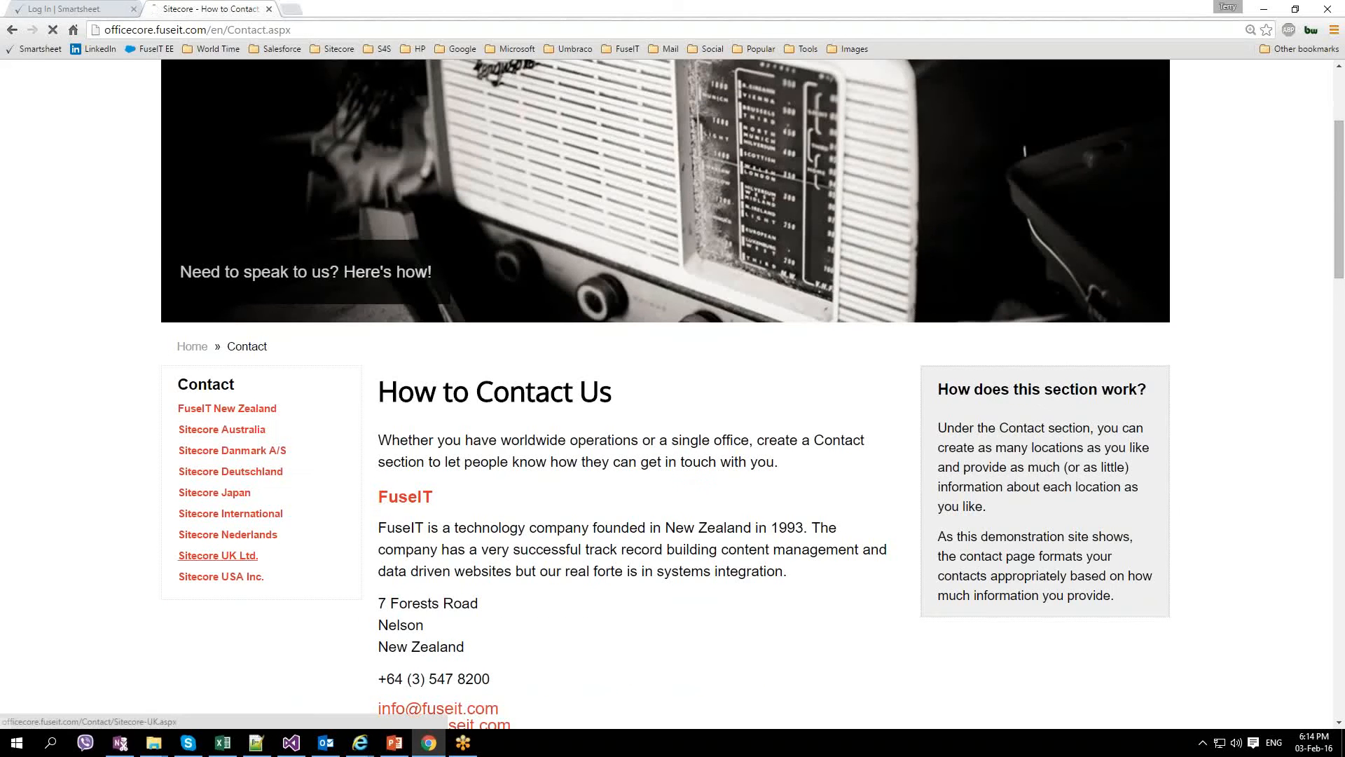
left_click(244, 557)
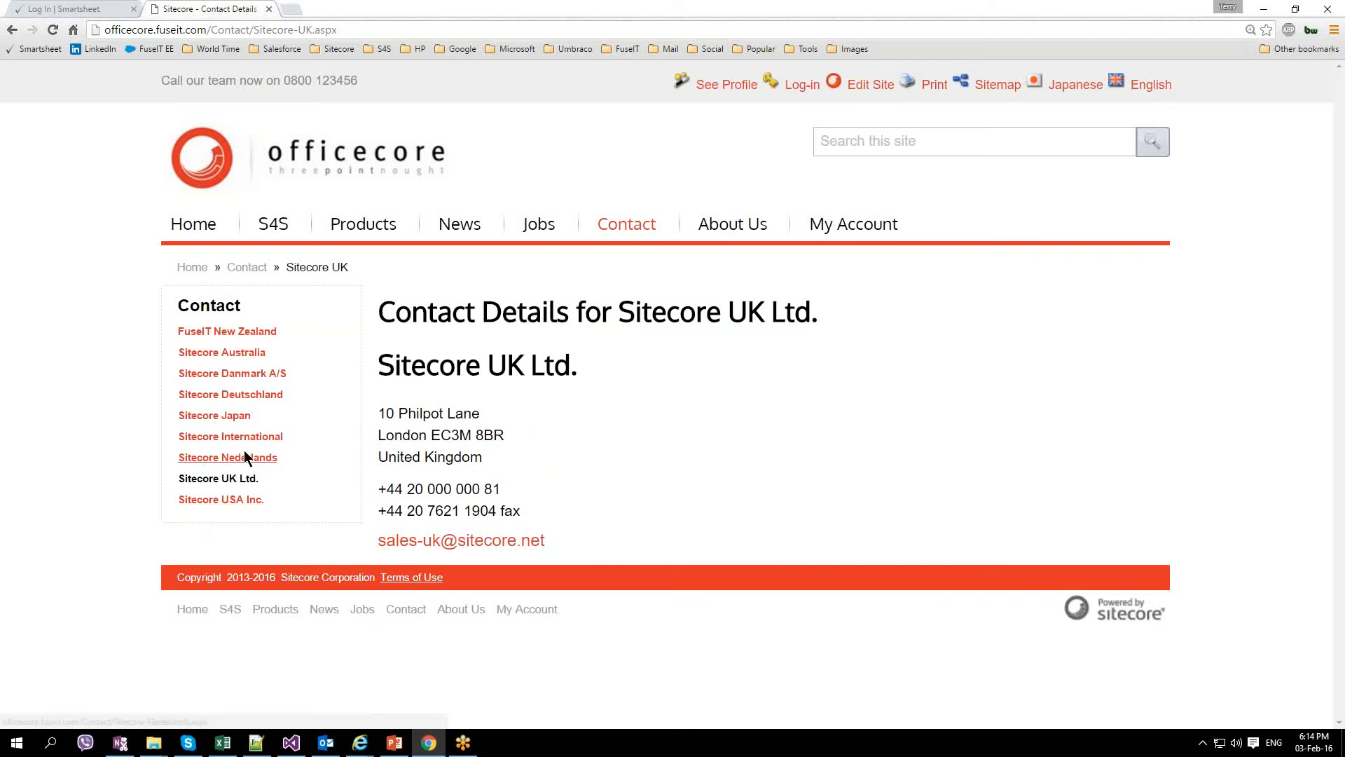
left_click(231, 393)
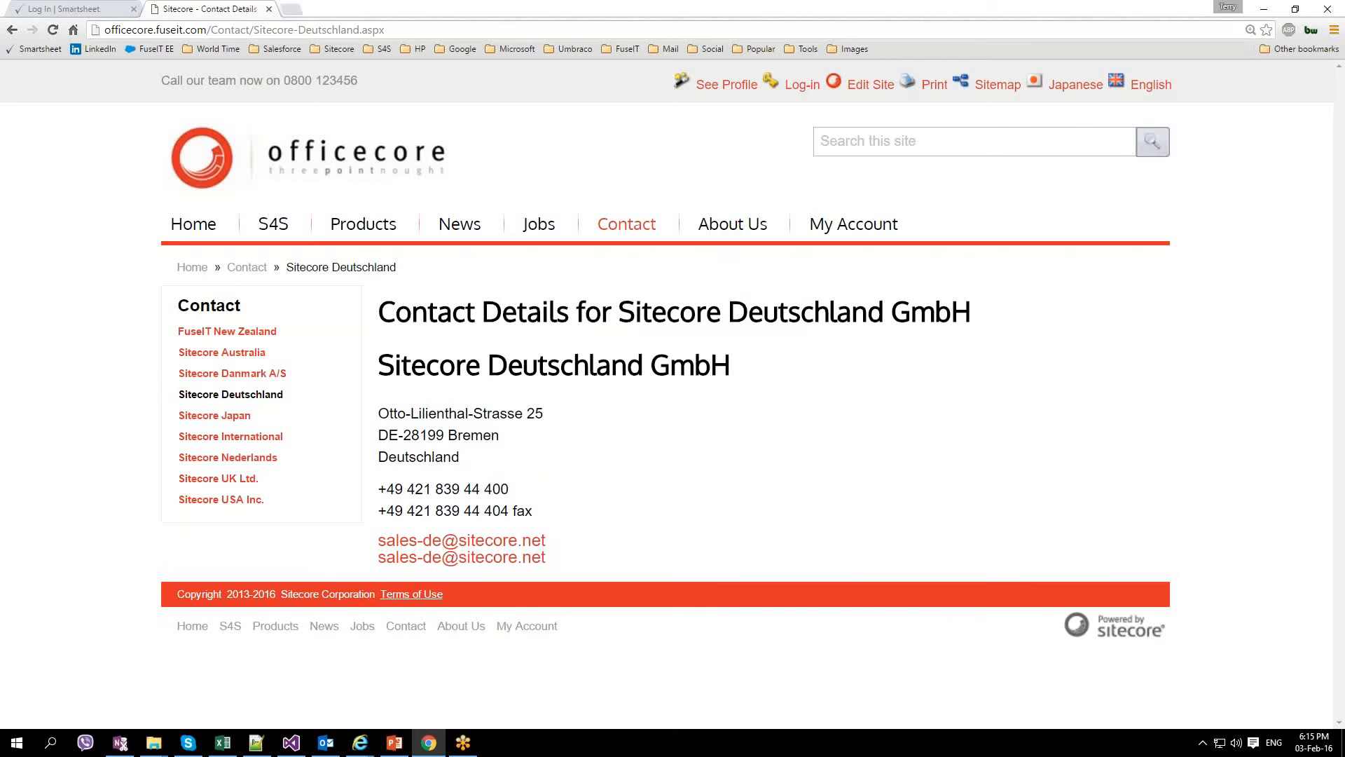
left_click(194, 224)
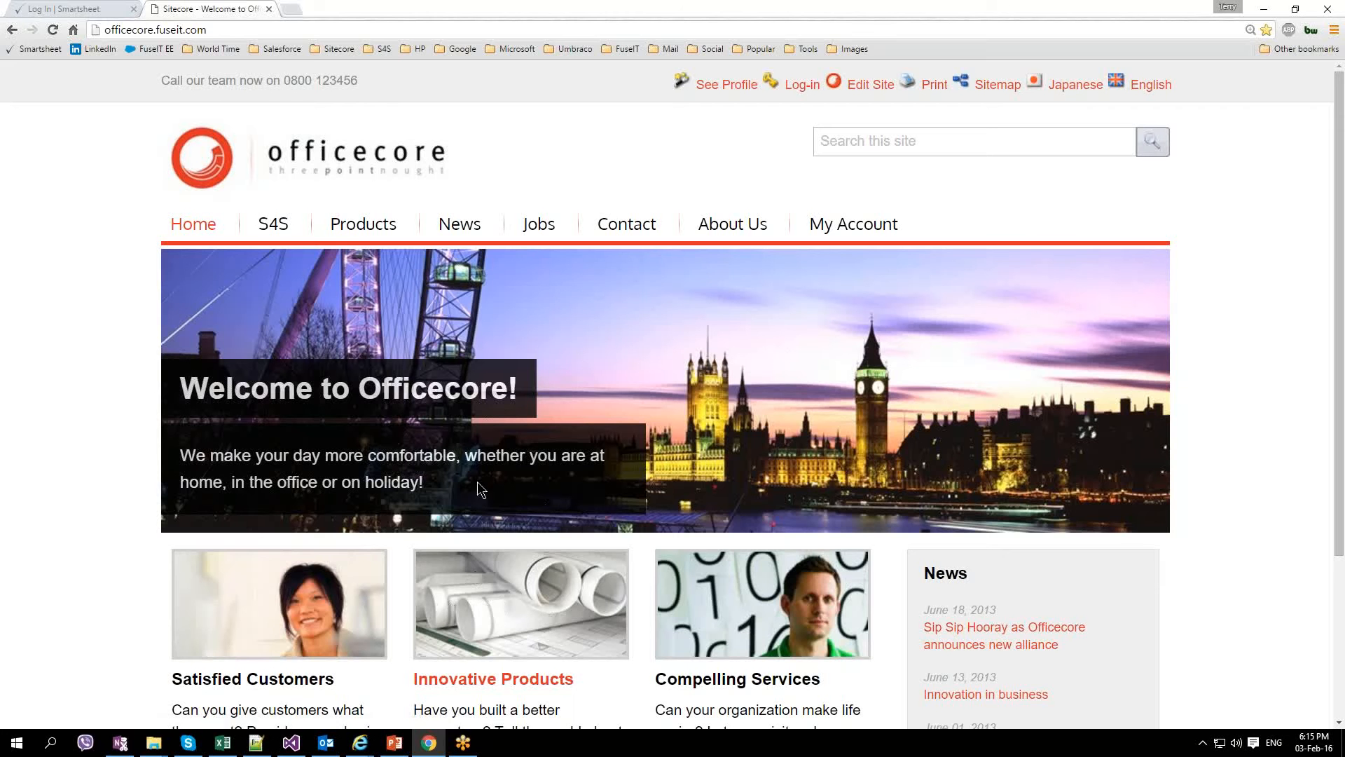
Step: Browse Products > Holiday Products > Essentials and view the GoPro HD Hero 2 and Hero 3 Black Edition pages
left_click(363, 233)
scroll(326, 342, "down", 2)
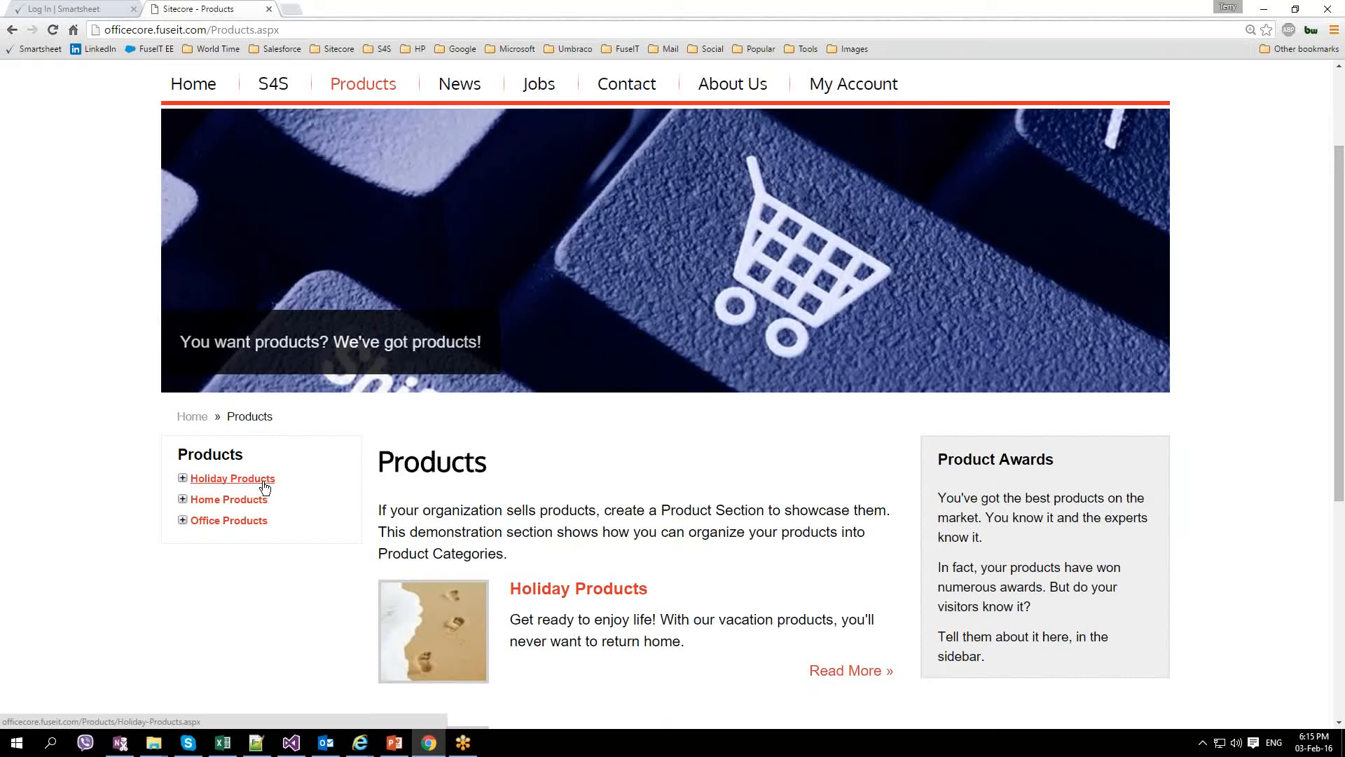
left_click(190, 477)
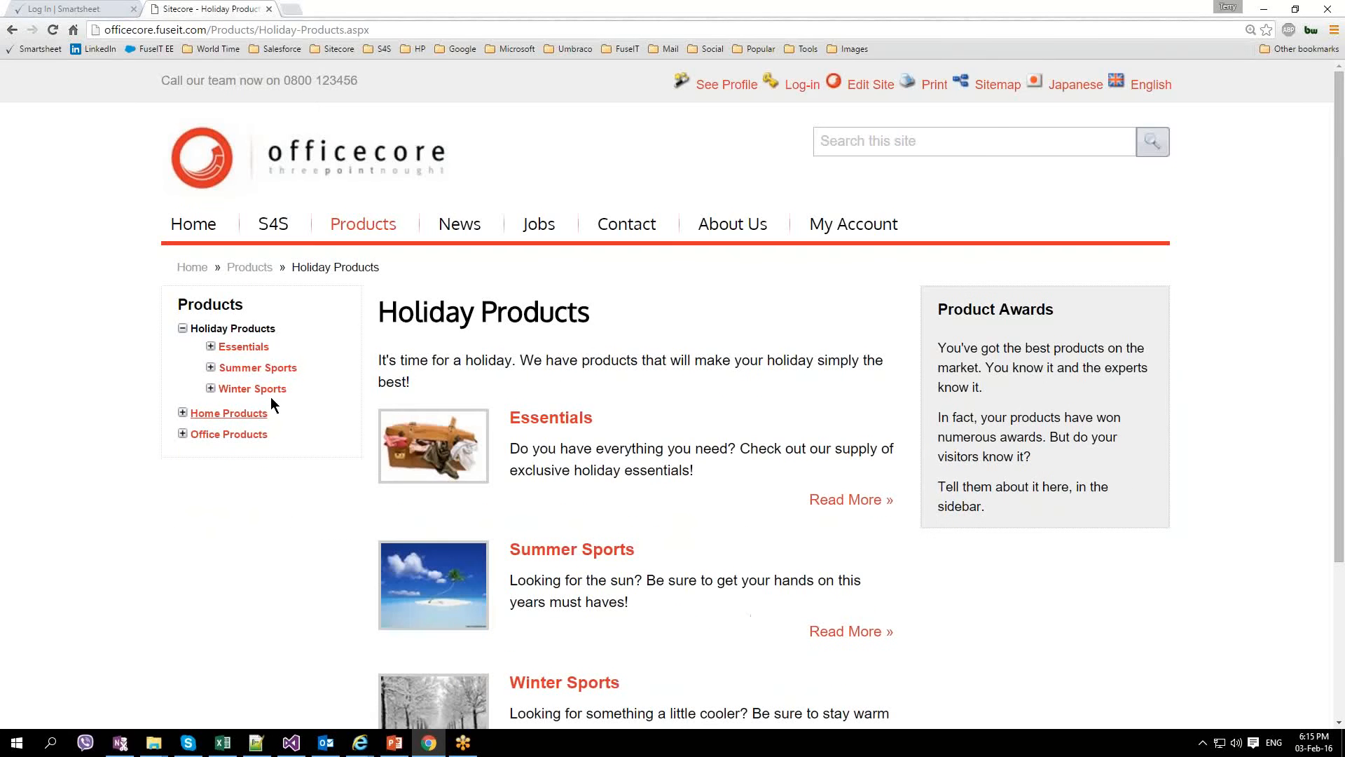
left_click(246, 347)
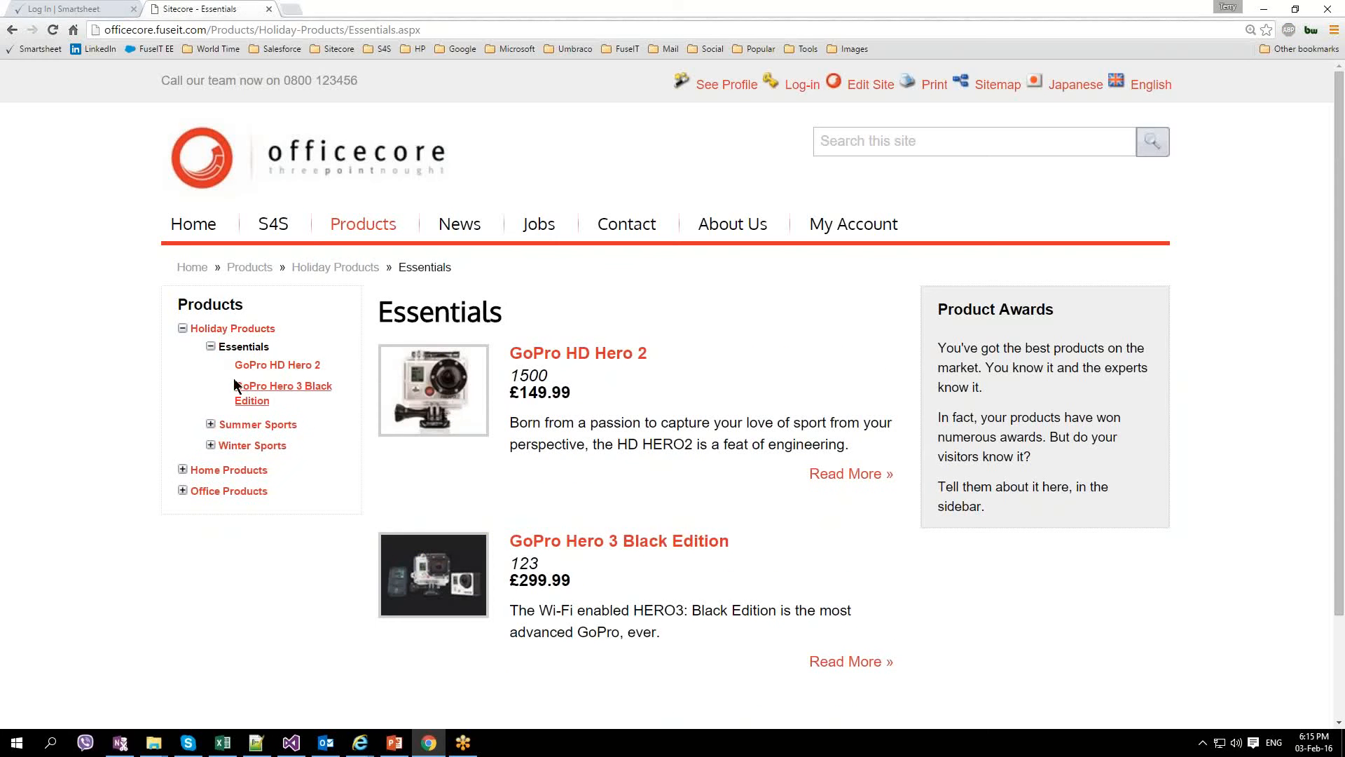
left_click(271, 367)
left_click(322, 386)
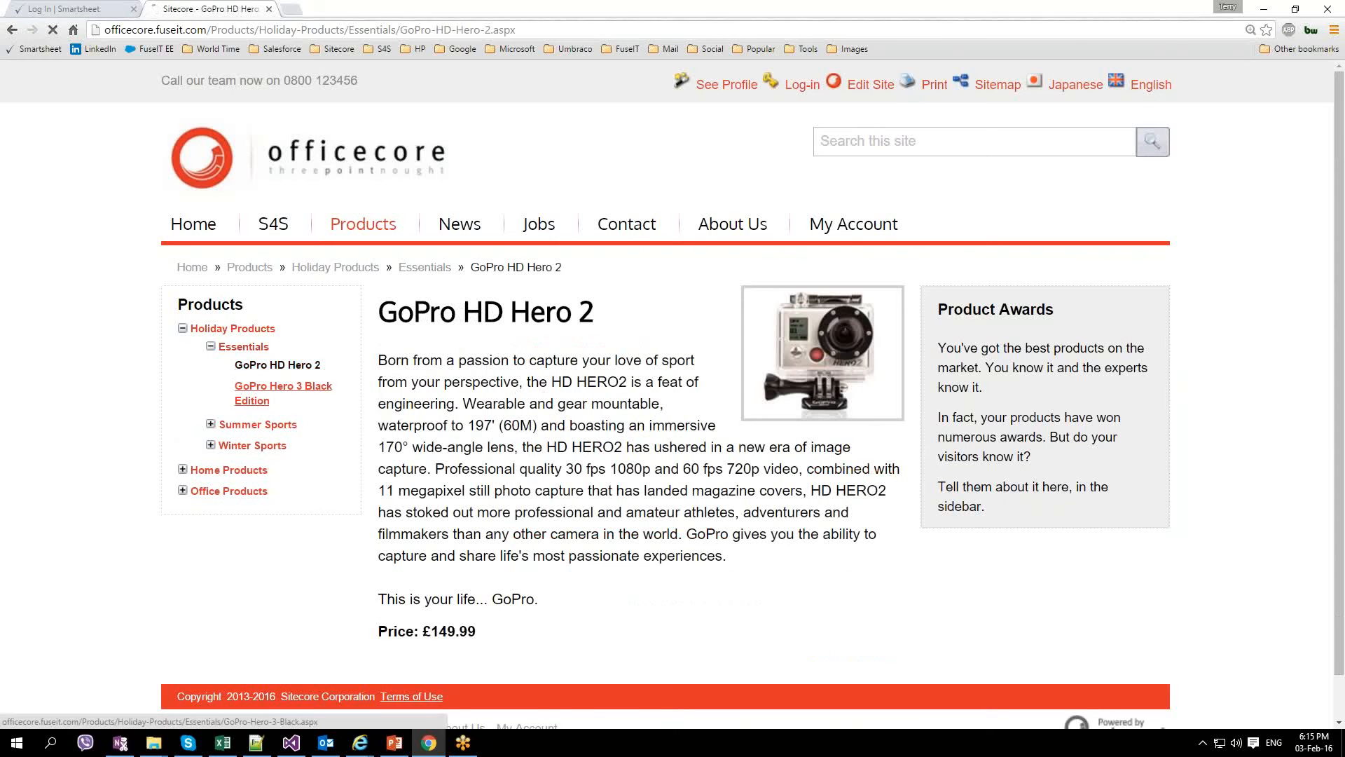
Step: View Swim Fins under Summer Sports and Fury Skis and Impact Boots under Winter Sports, then return home
left_click(209, 434)
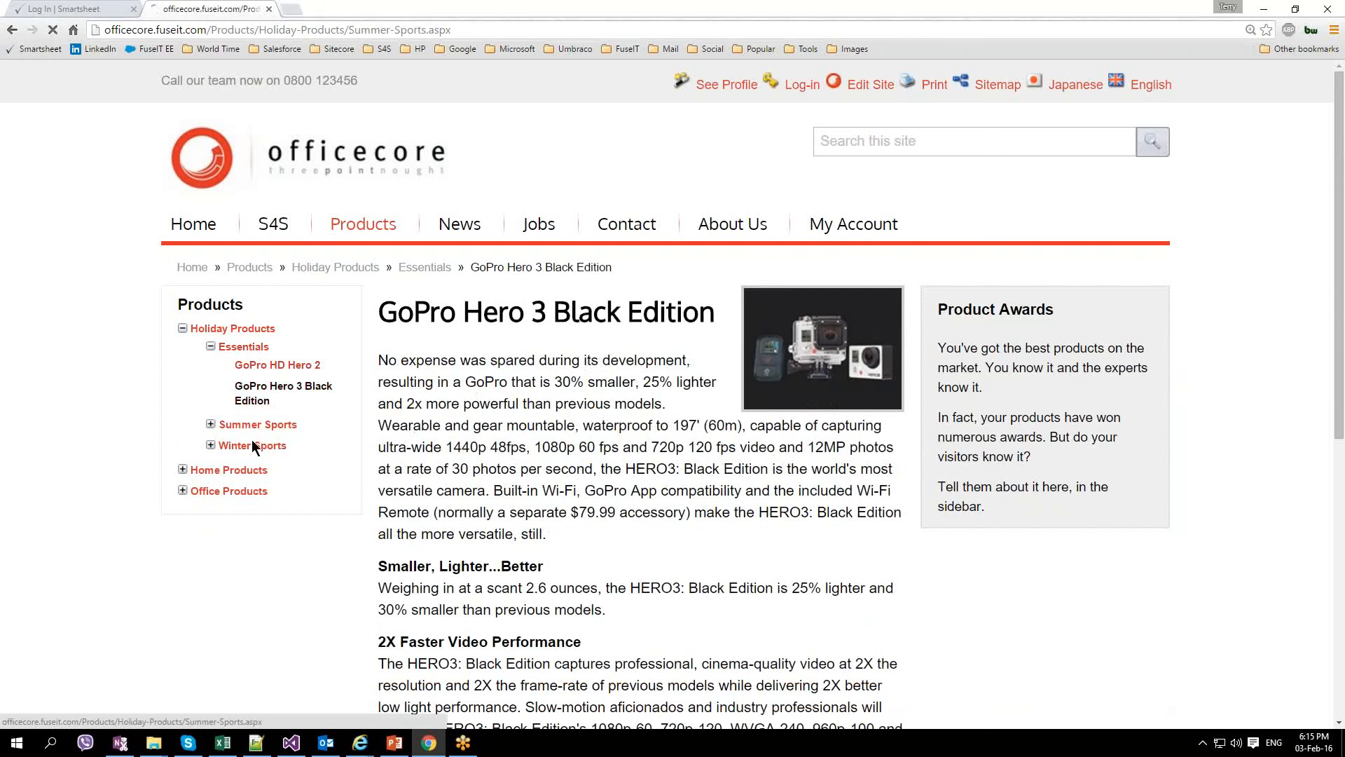
left_click(273, 391)
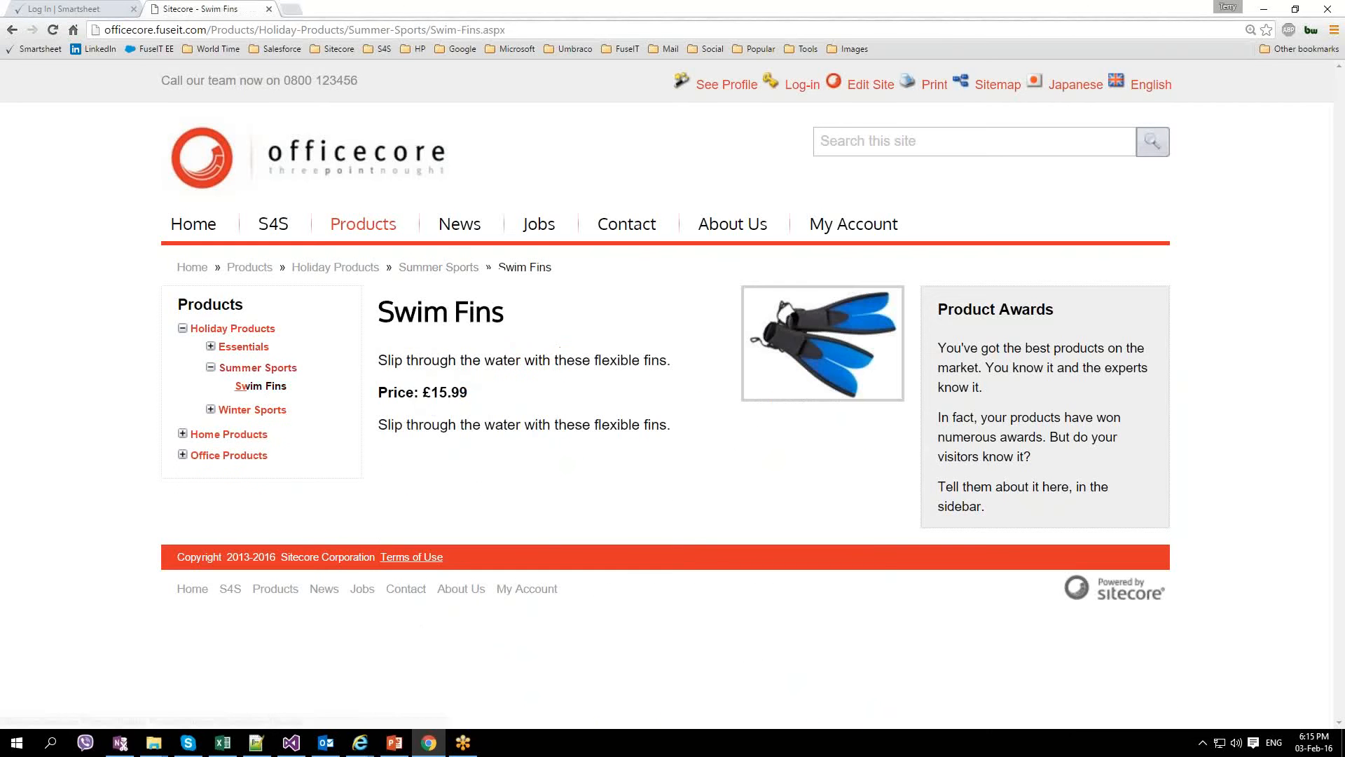
left_click(213, 411)
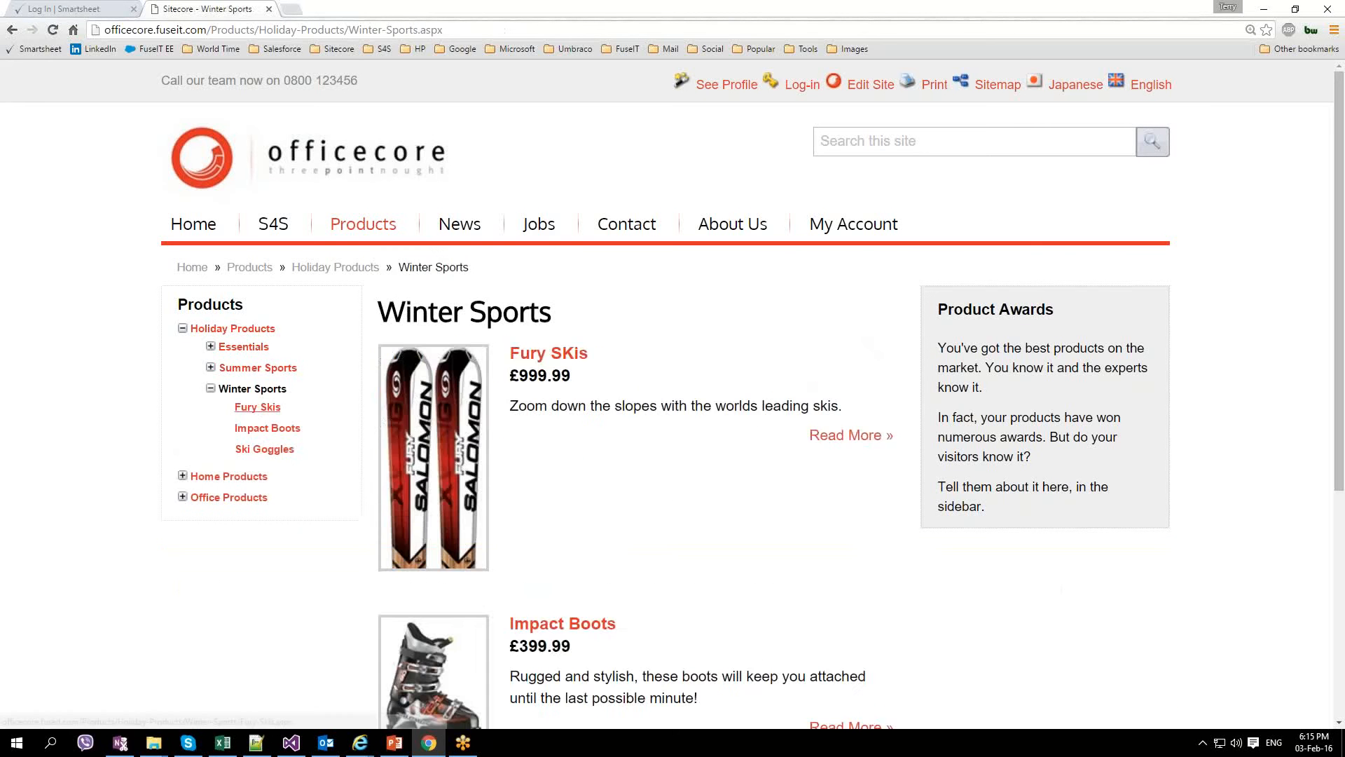
left_click(257, 407)
left_click(267, 429)
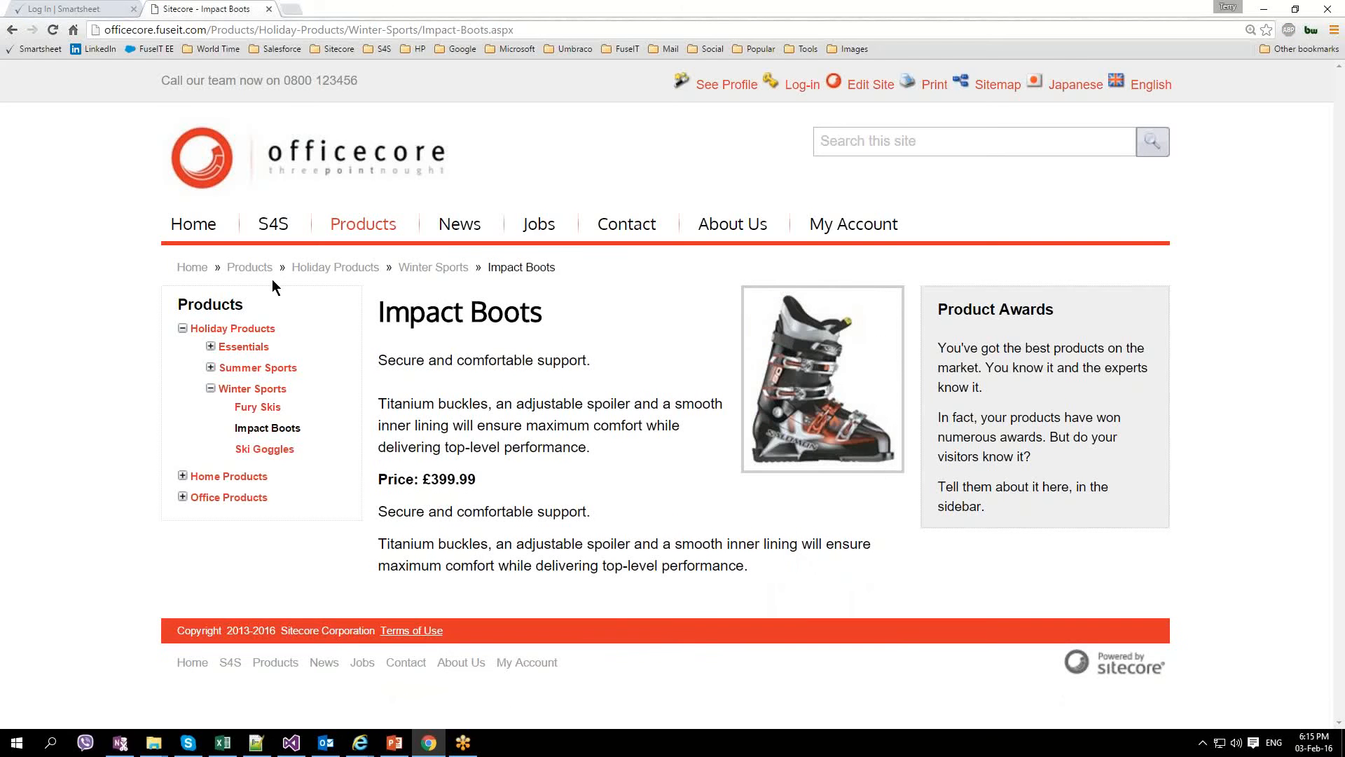
left_click(232, 329)
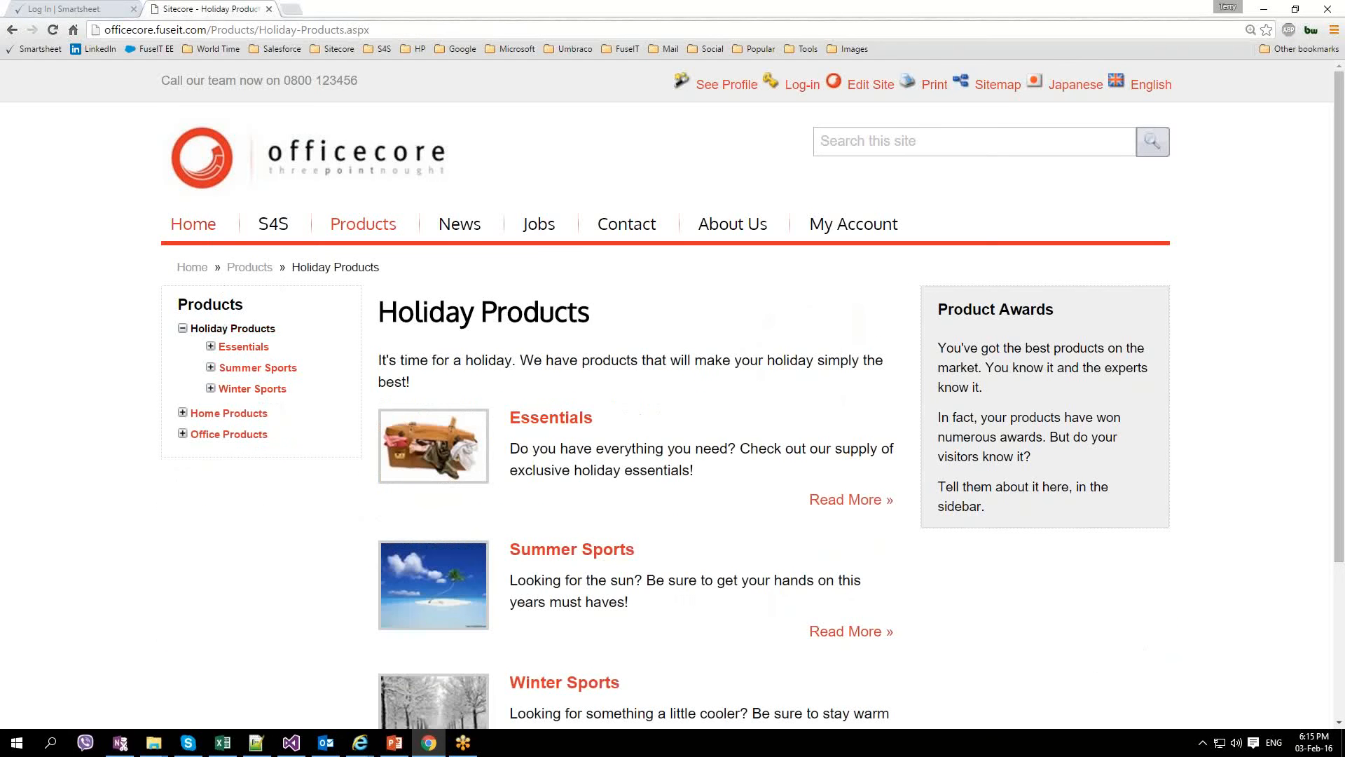
left_click(193, 225)
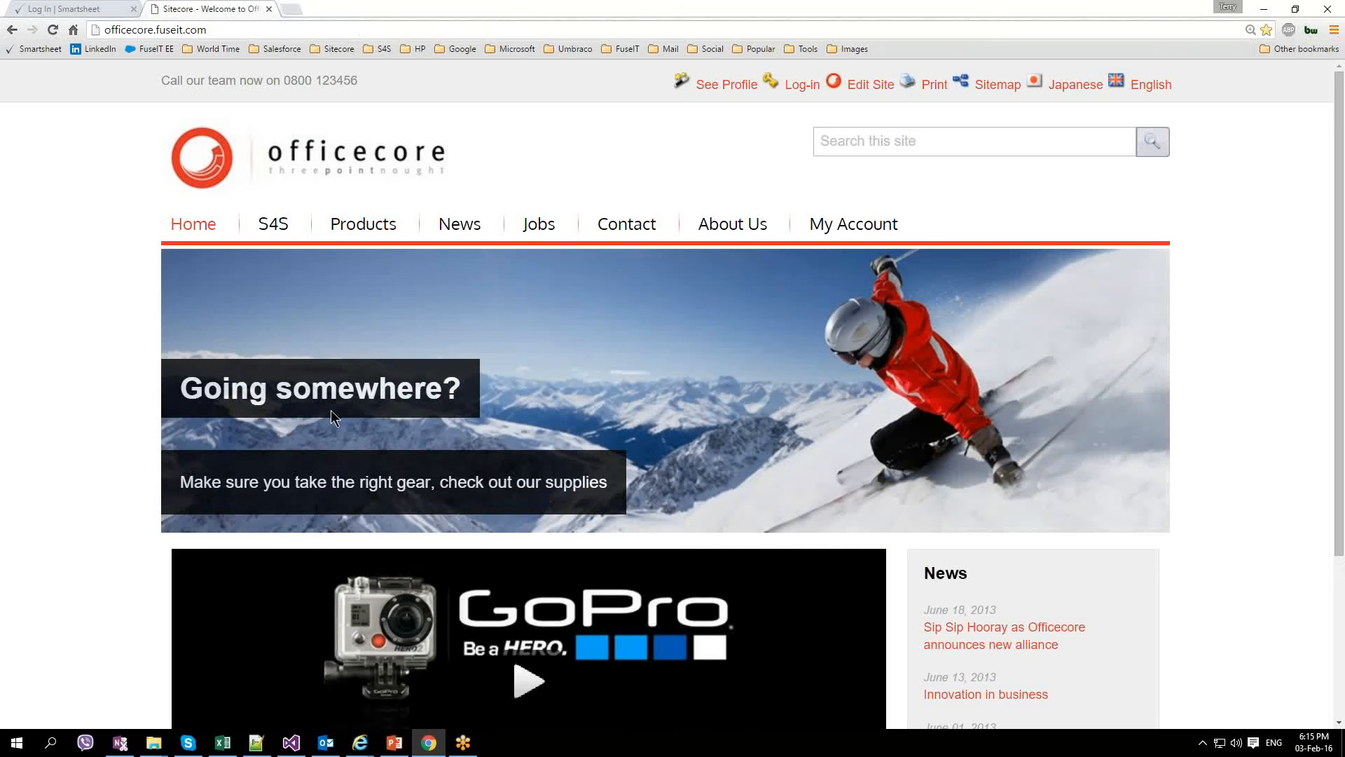
scroll(330, 410, "down", 1)
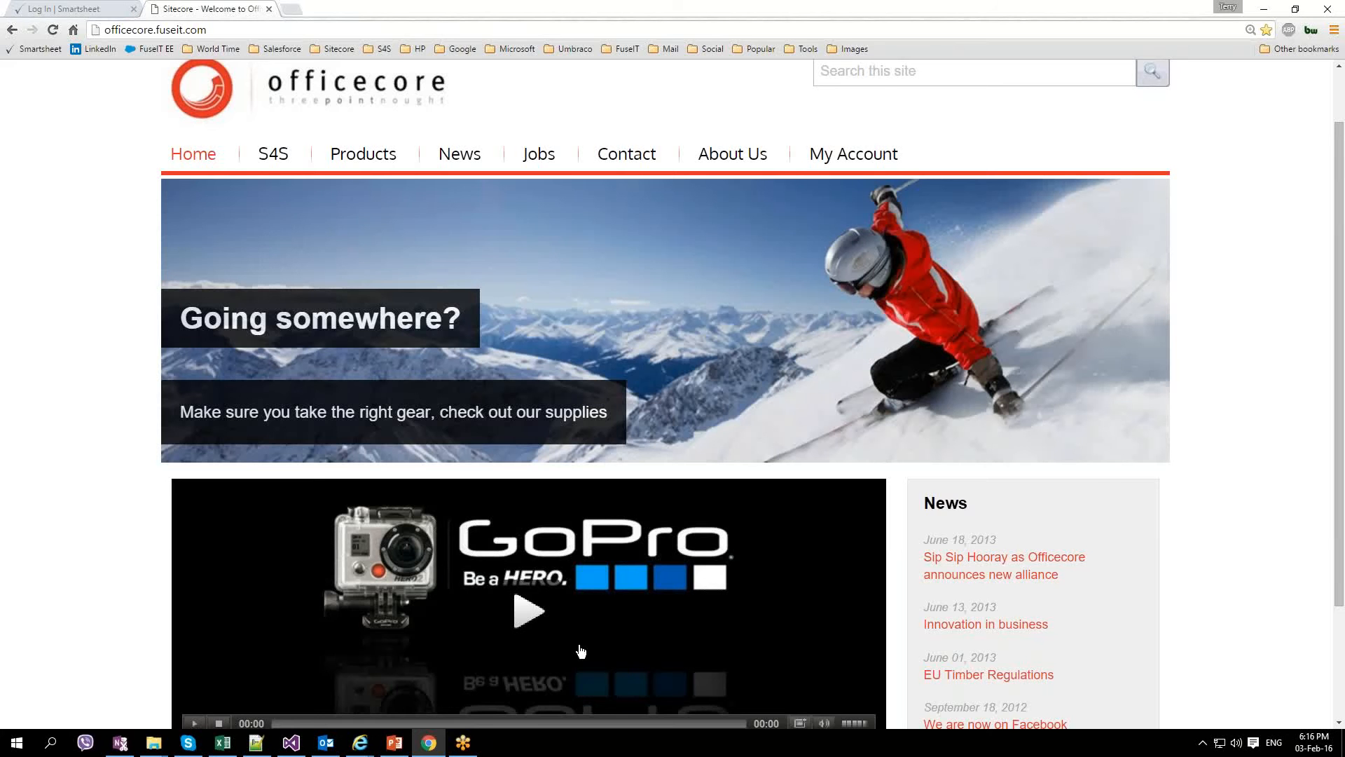
scroll(581, 652, "up", 1)
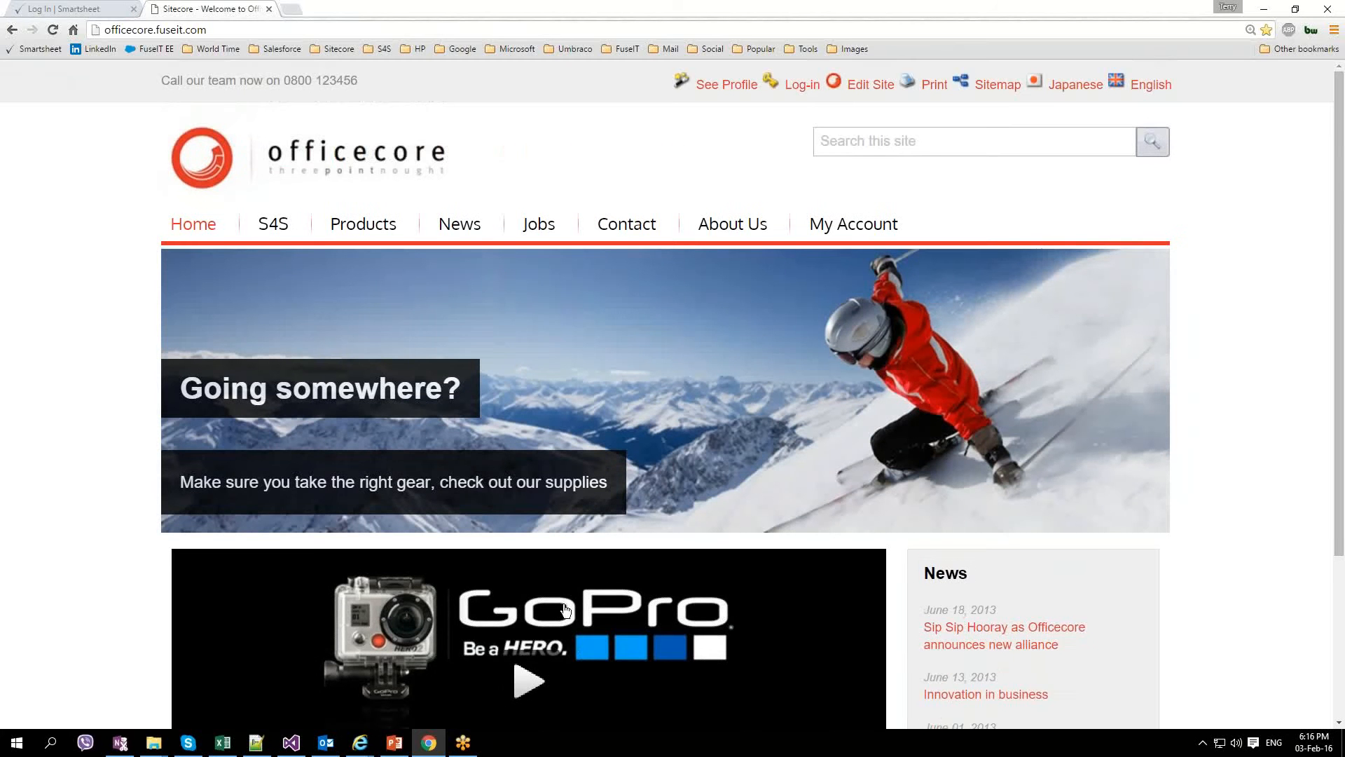
scroll(566, 612, "down", 1)
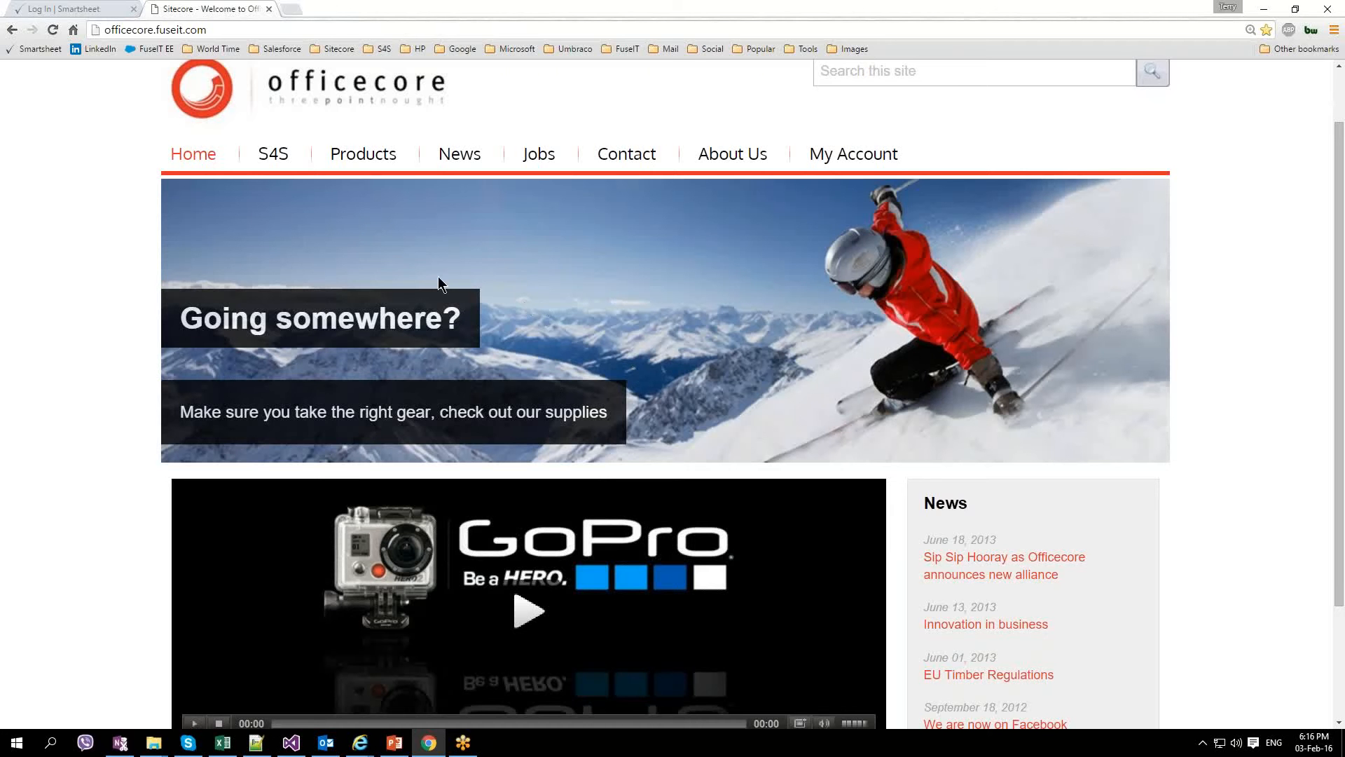
Step: Open the S4S page and scroll through its Create Contact, Lead and Case sections
left_click(279, 157)
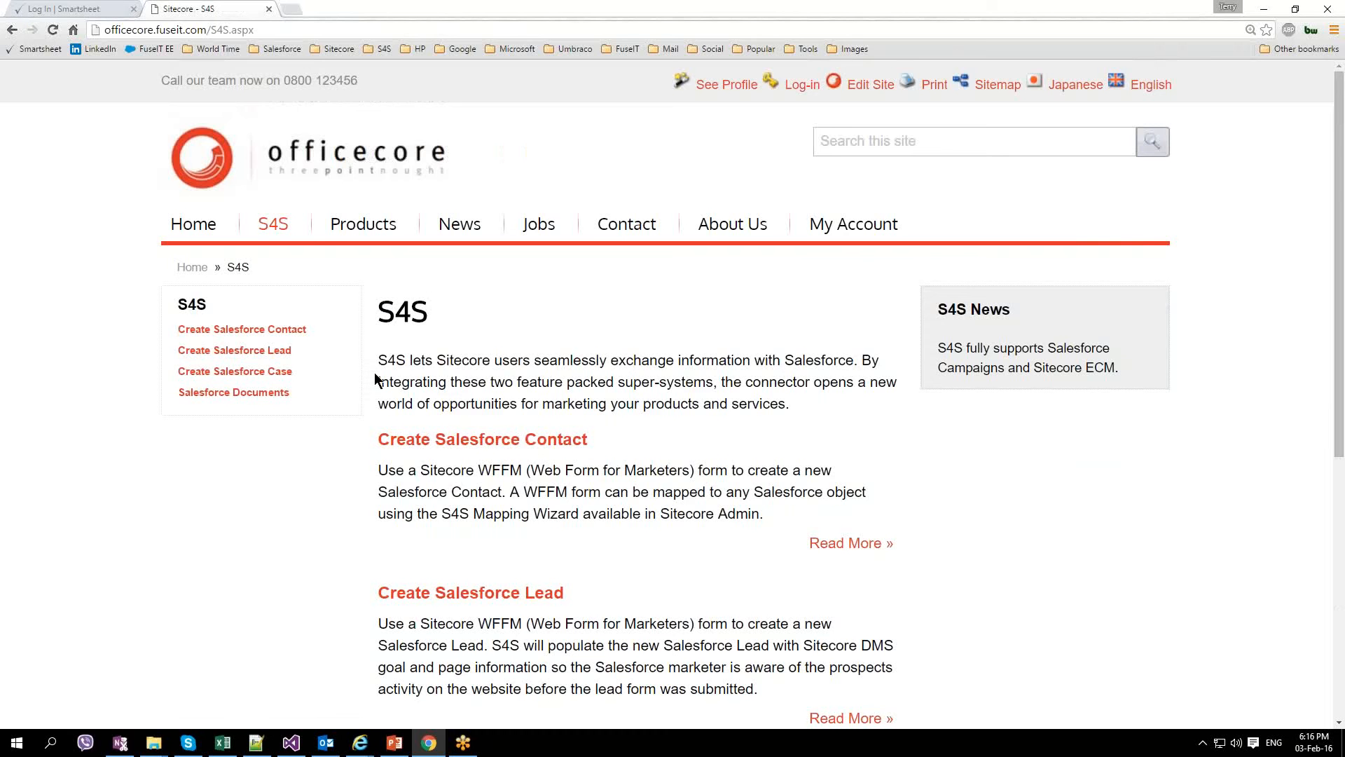
scroll(375, 373, "down", 1)
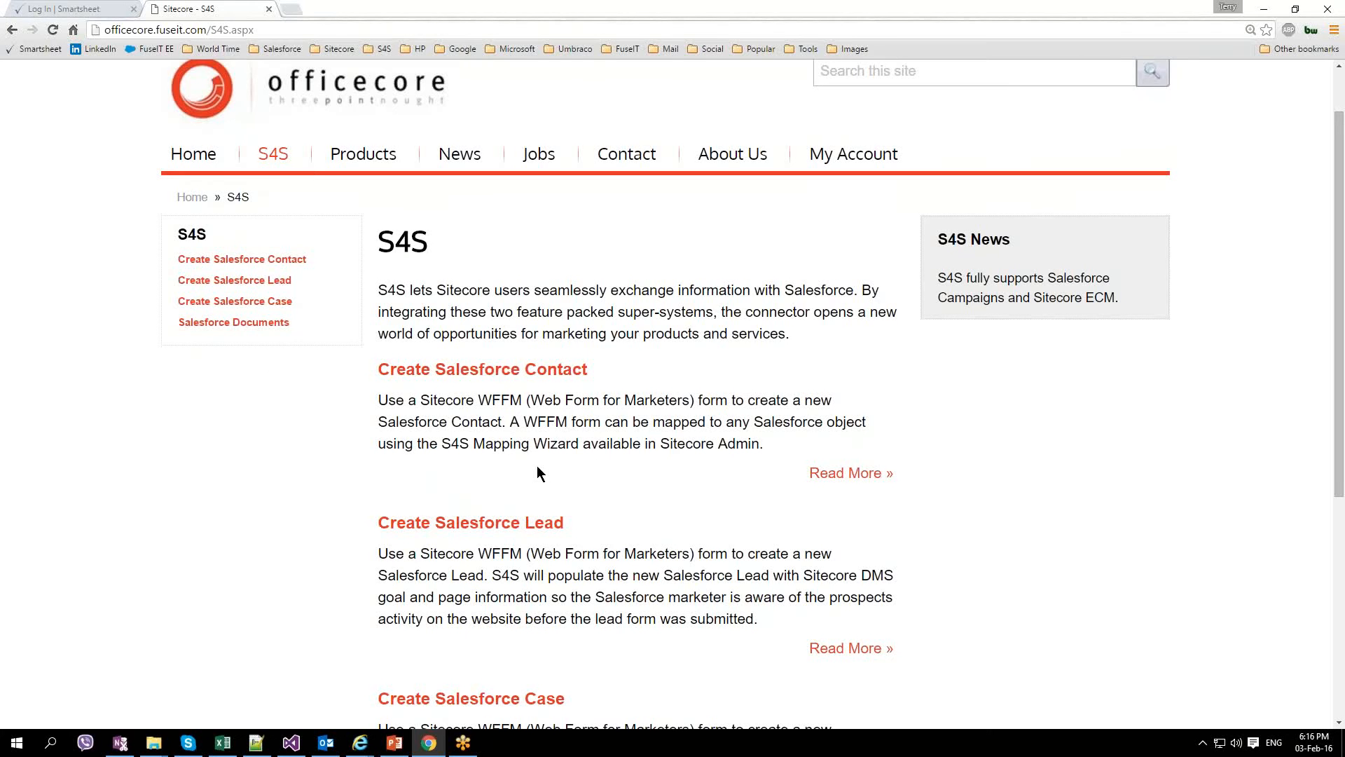
scroll(537, 472, "up", 1)
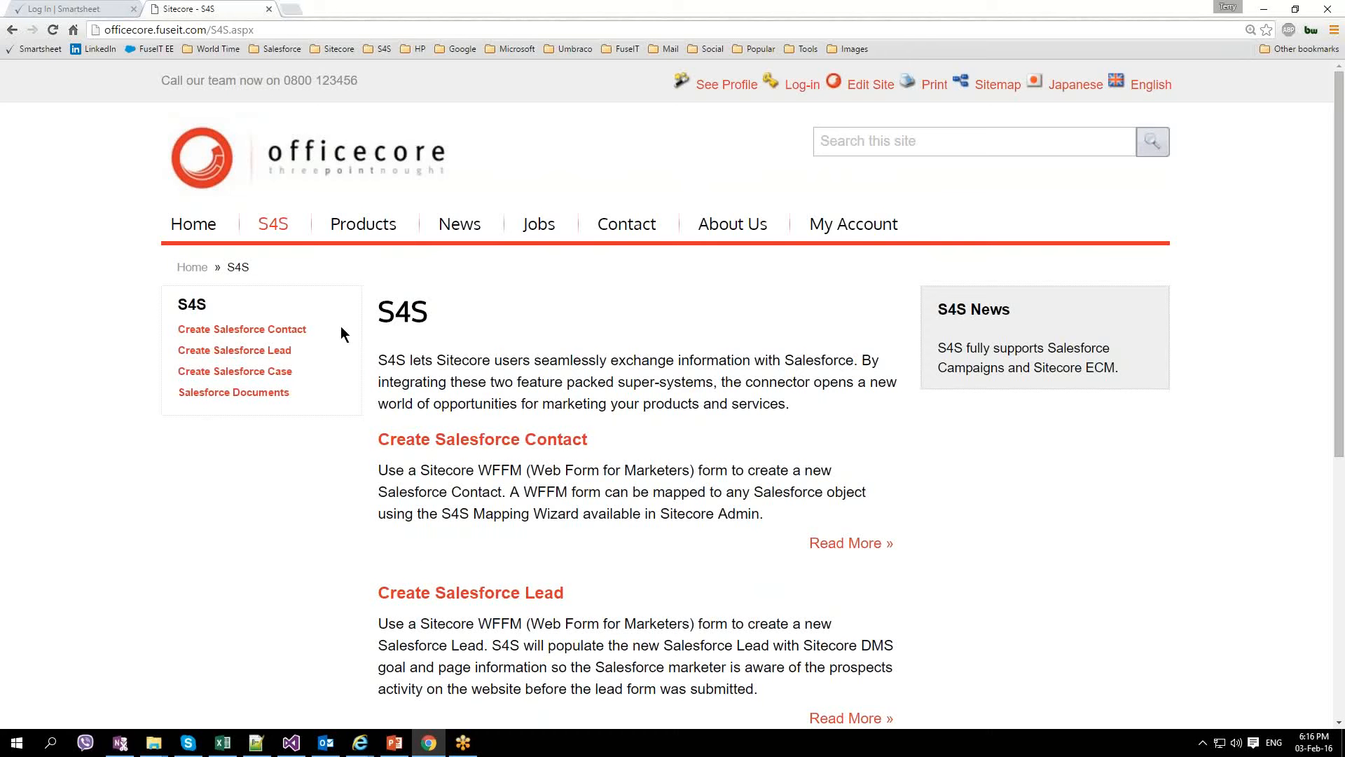
Step: Open the Create Salesforce Contact form and enter the test contact's first and last name
left_click(288, 330)
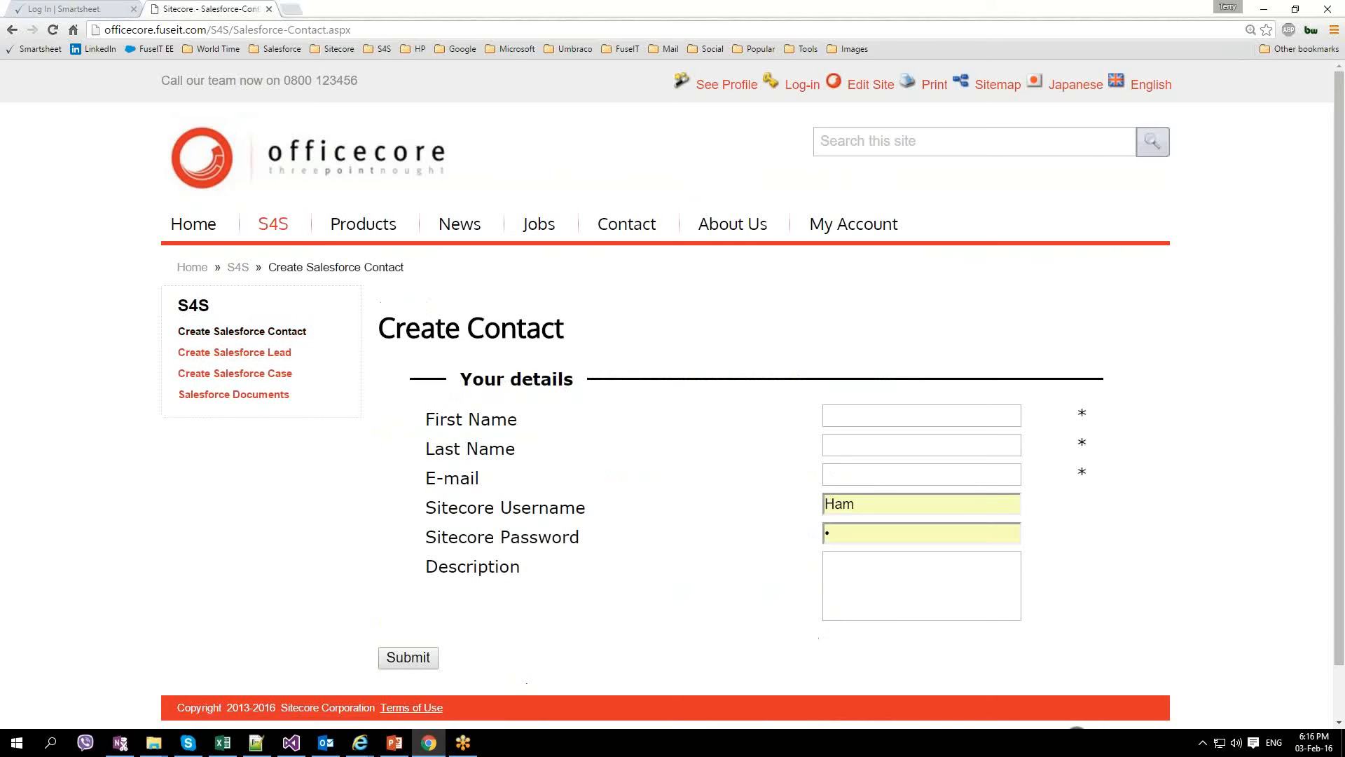
left_click(849, 411)
type("John")
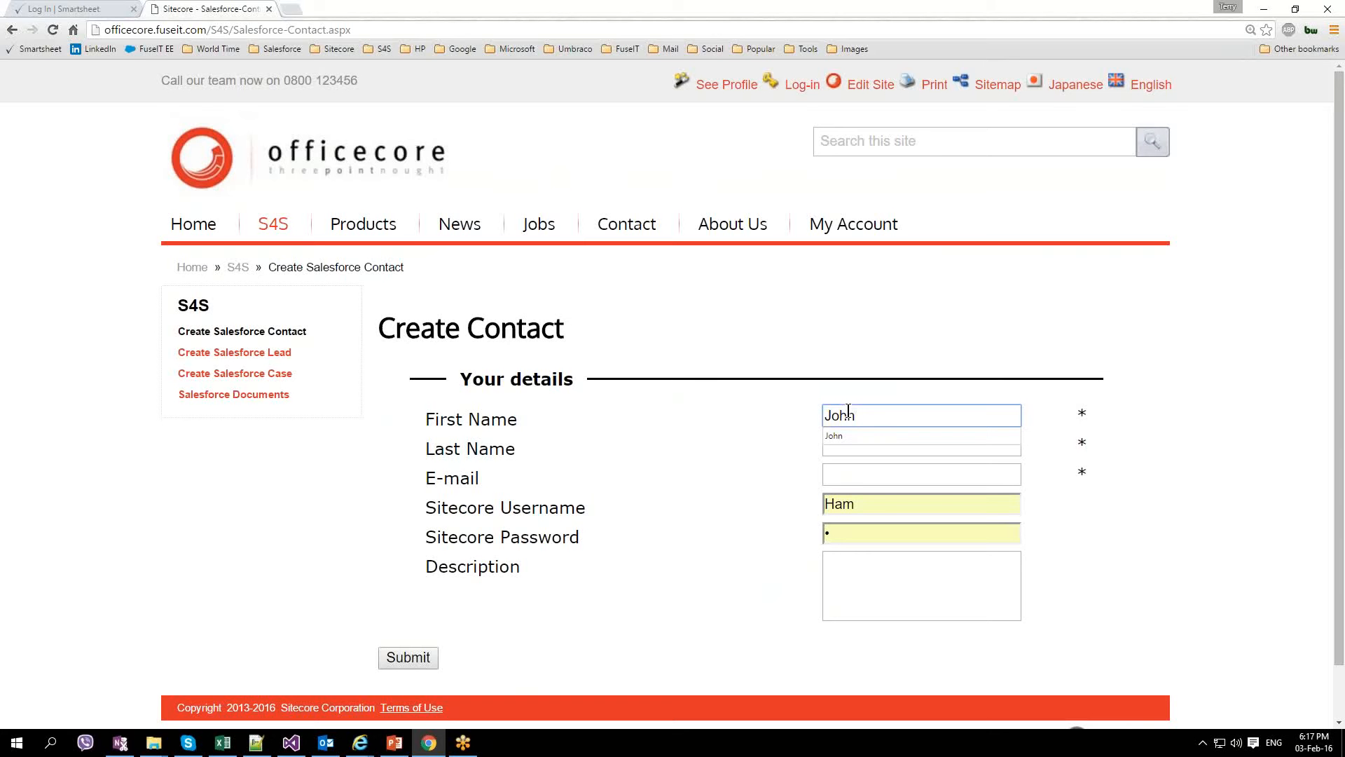
double_click(848, 411)
key("ctrl+c")
left_click(861, 437)
left_click(862, 451)
type("John")
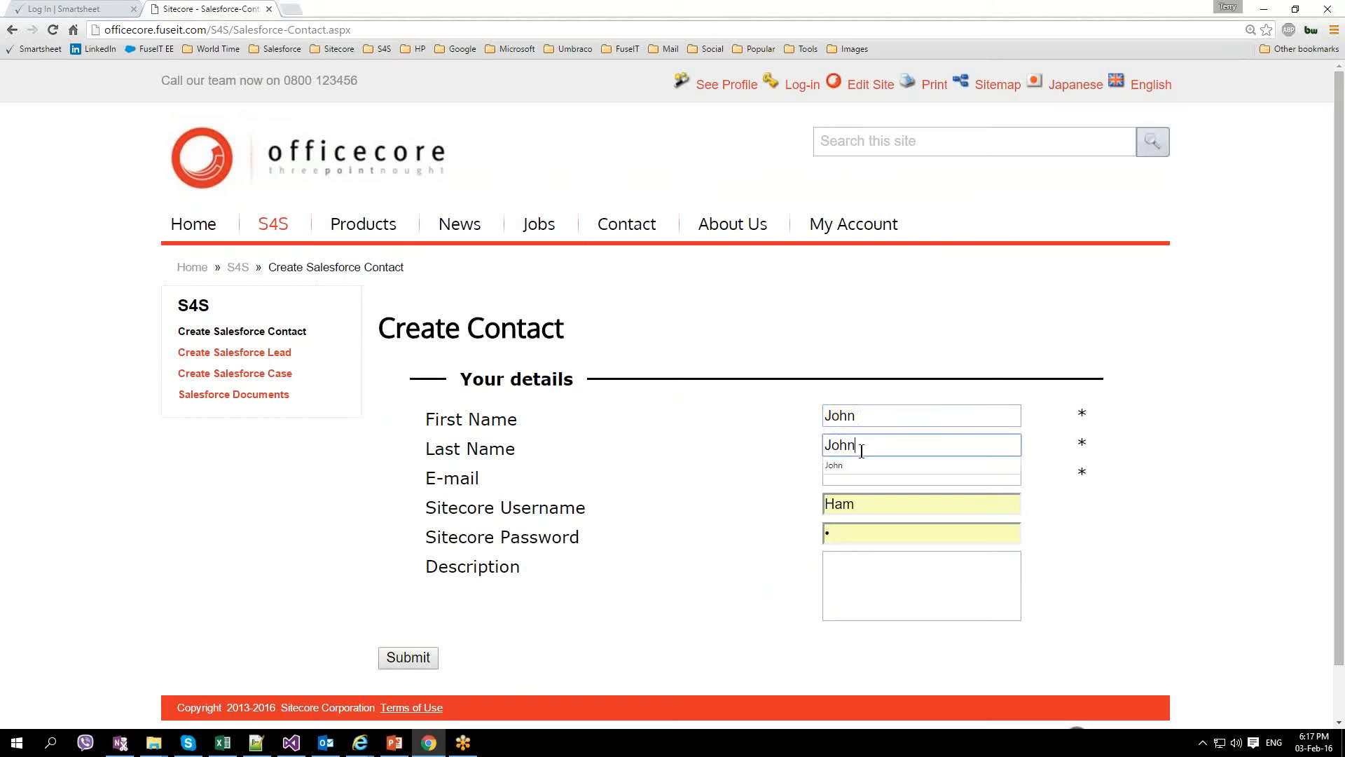
Step: Fill in the contact's e-mail, username, password and description, then submit the form
left_click(869, 475)
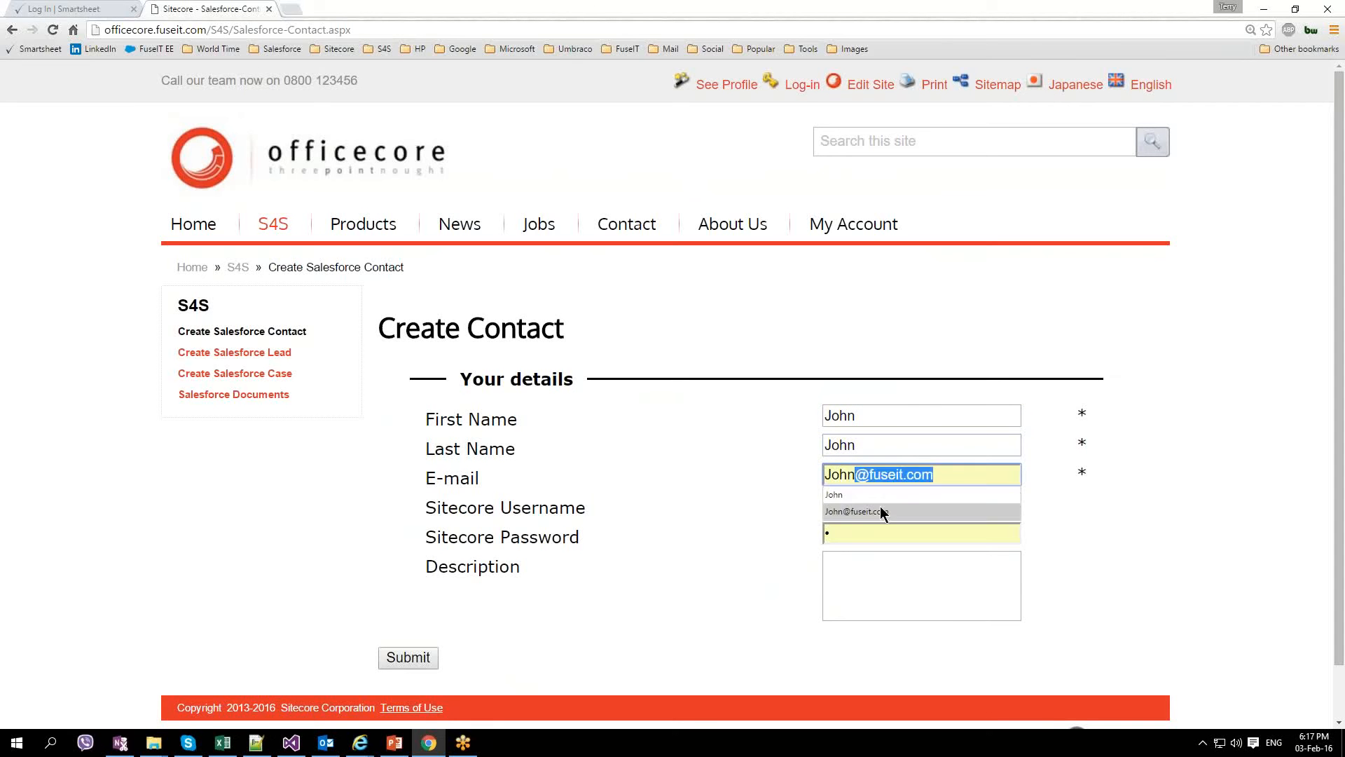
left_click(880, 511)
double_click(844, 505)
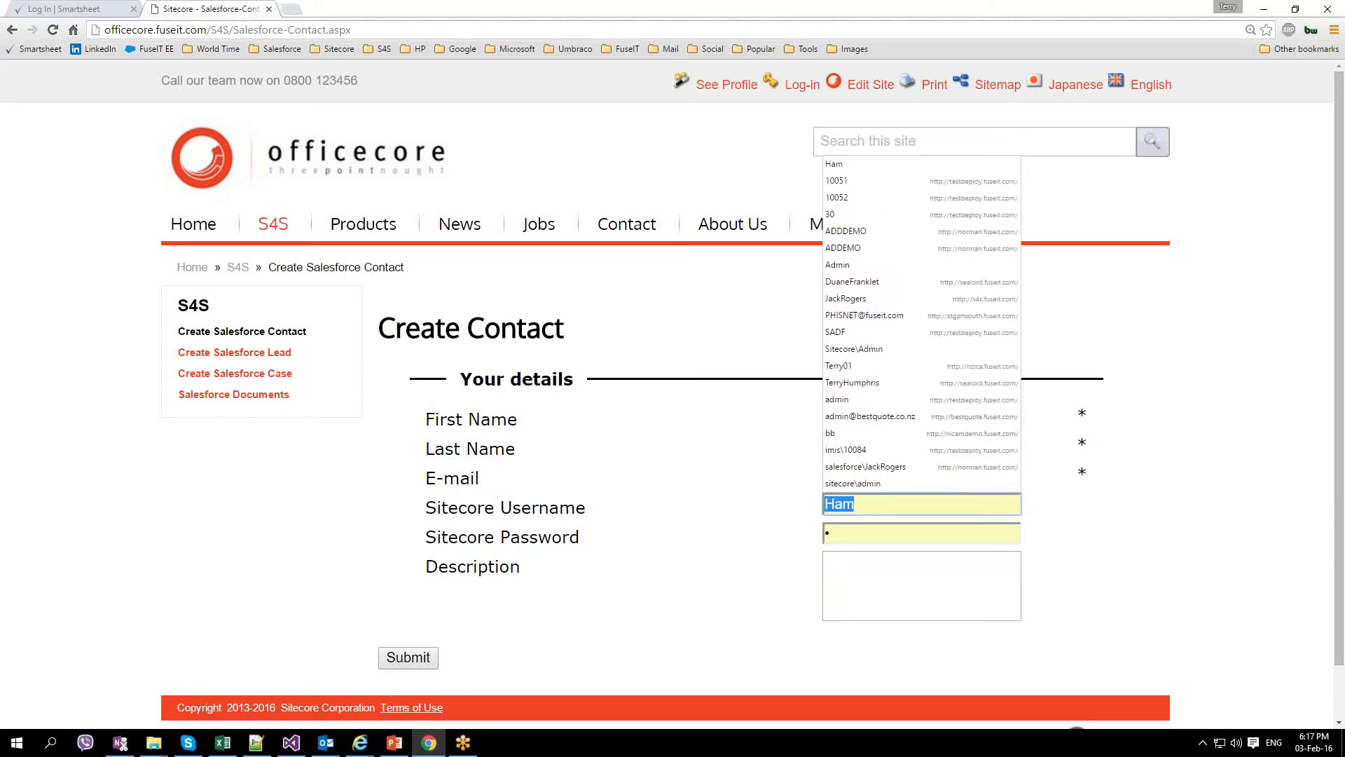
type("John")
left_click(1080, 563)
left_click(944, 578)
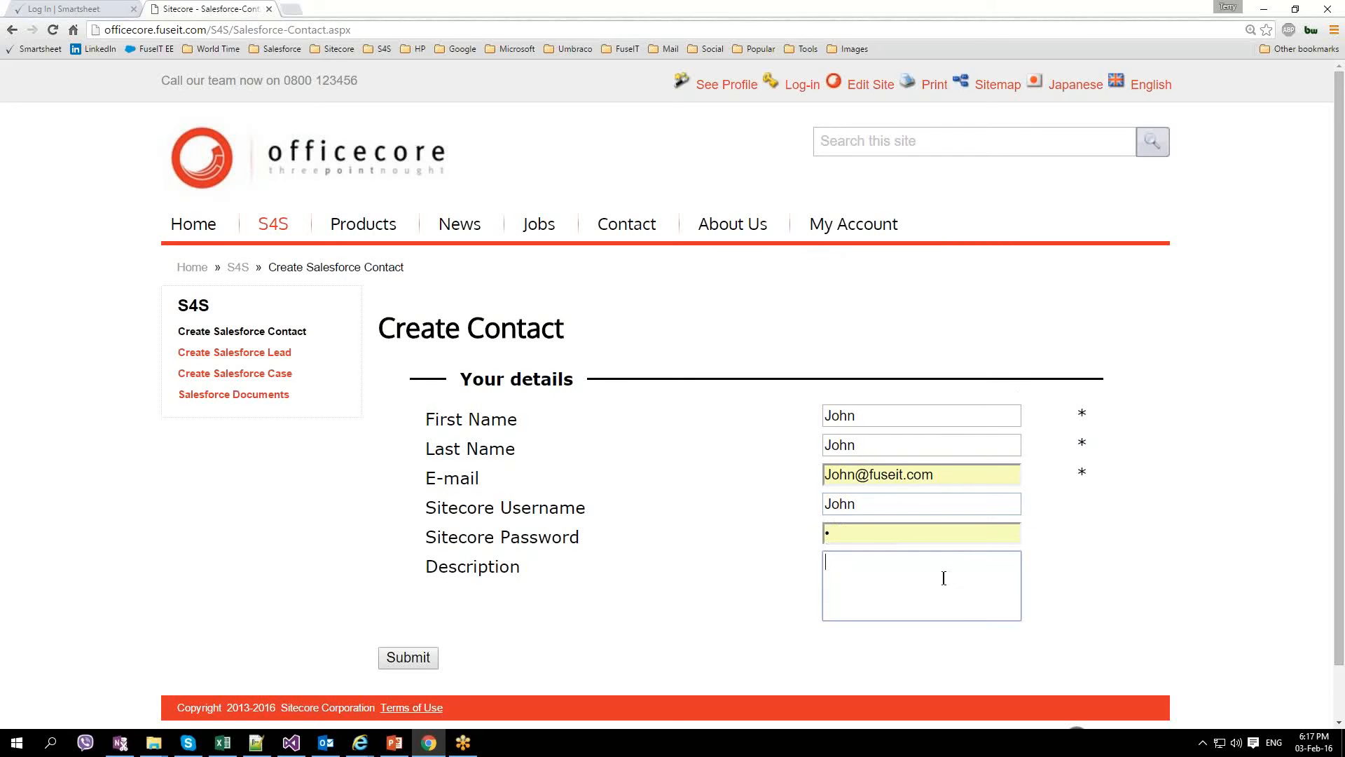
key("ctrl+v")
key("ctrl+v")
key("ctrl+v")
key("ctrl+v")
key("ctrl+v")
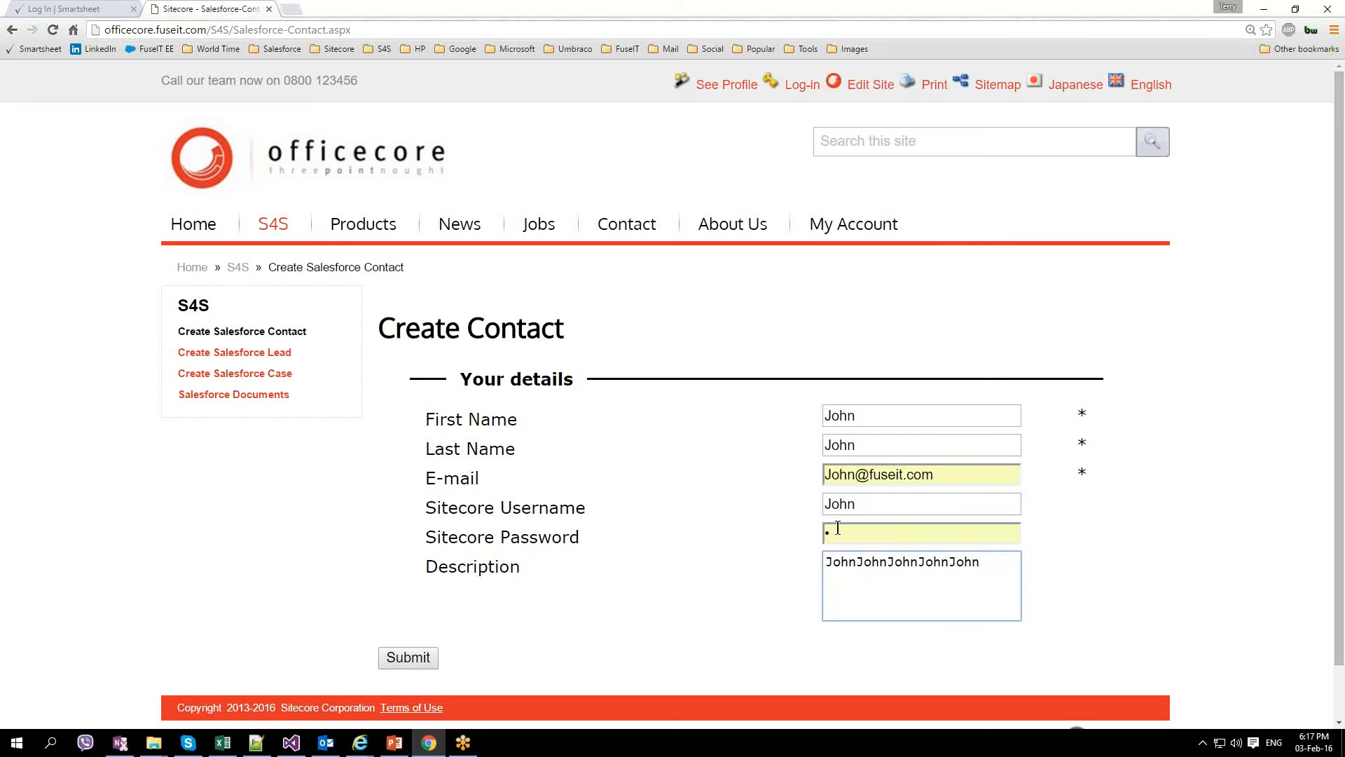
left_click_drag(838, 531, 796, 537)
key("ctrl+v")
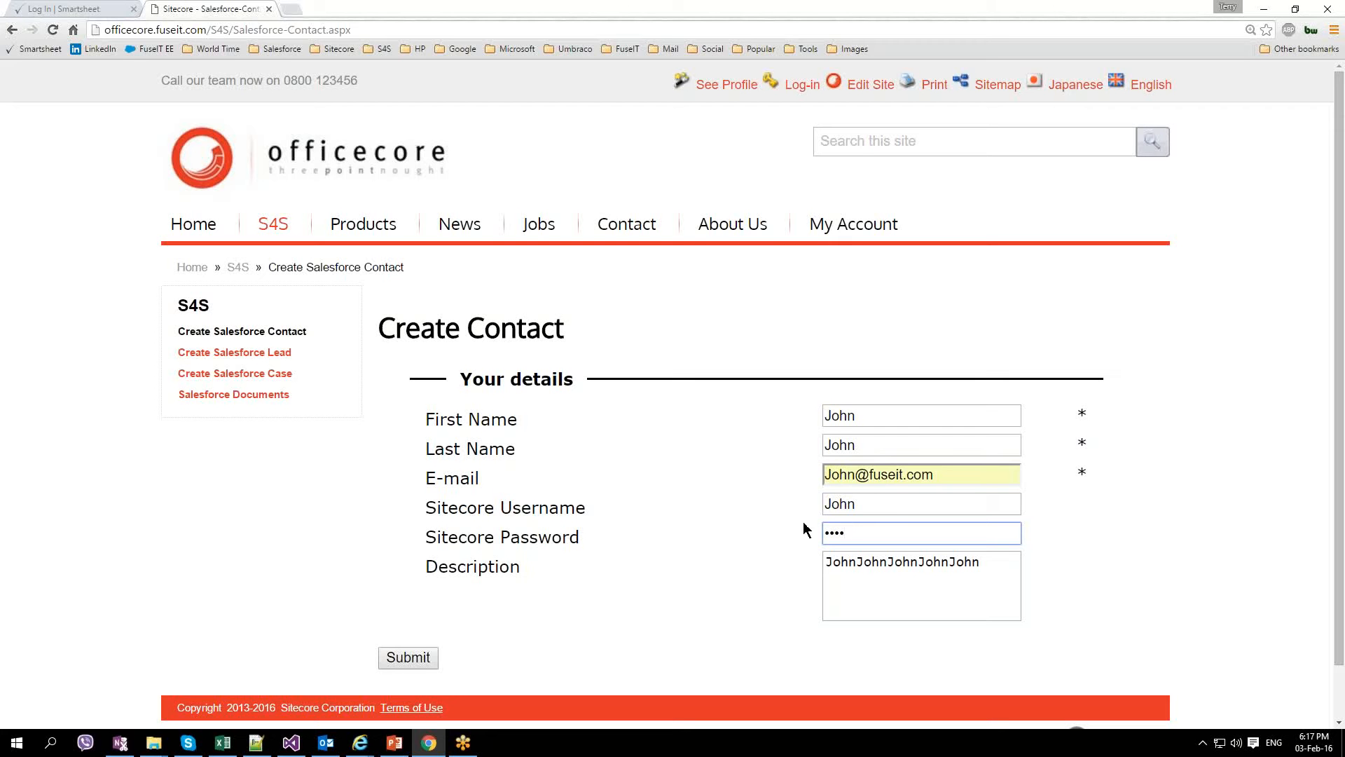
left_click(396, 662)
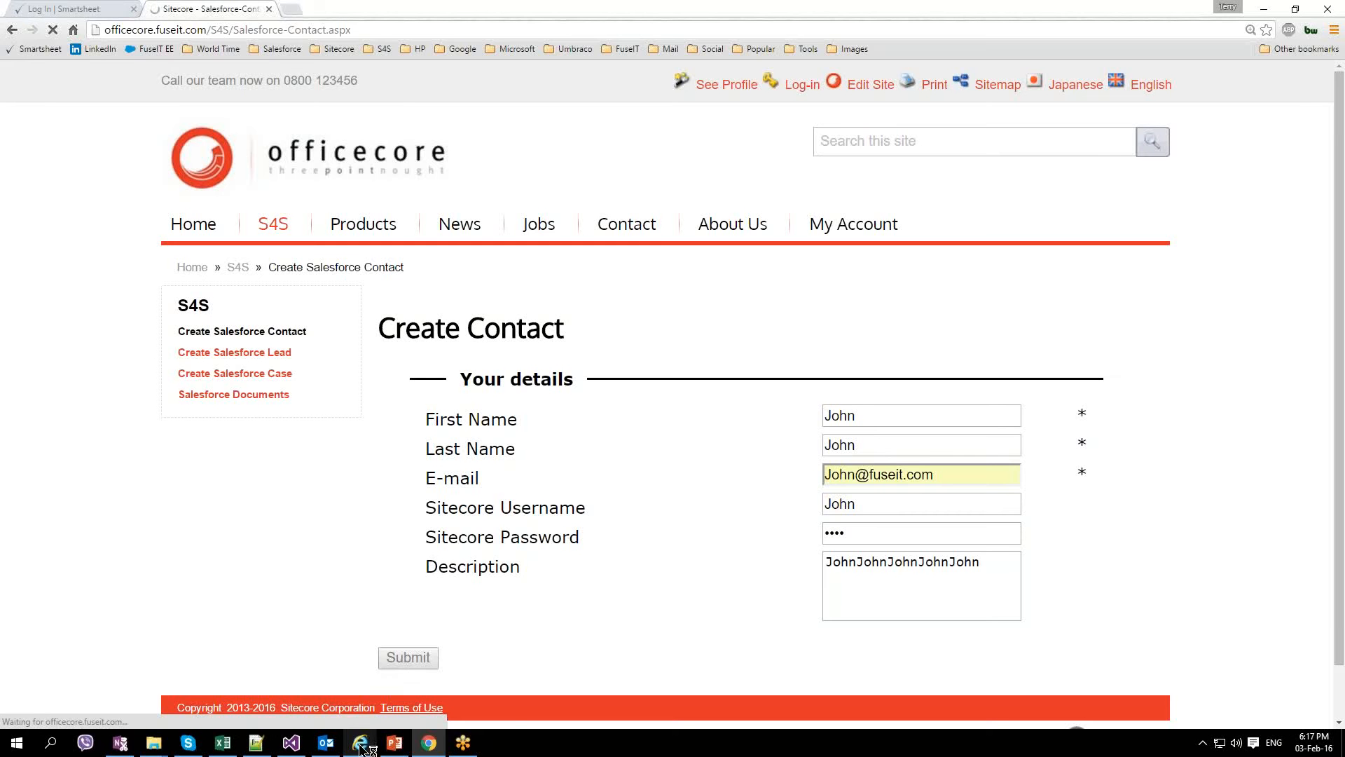
mouse_move(360, 743)
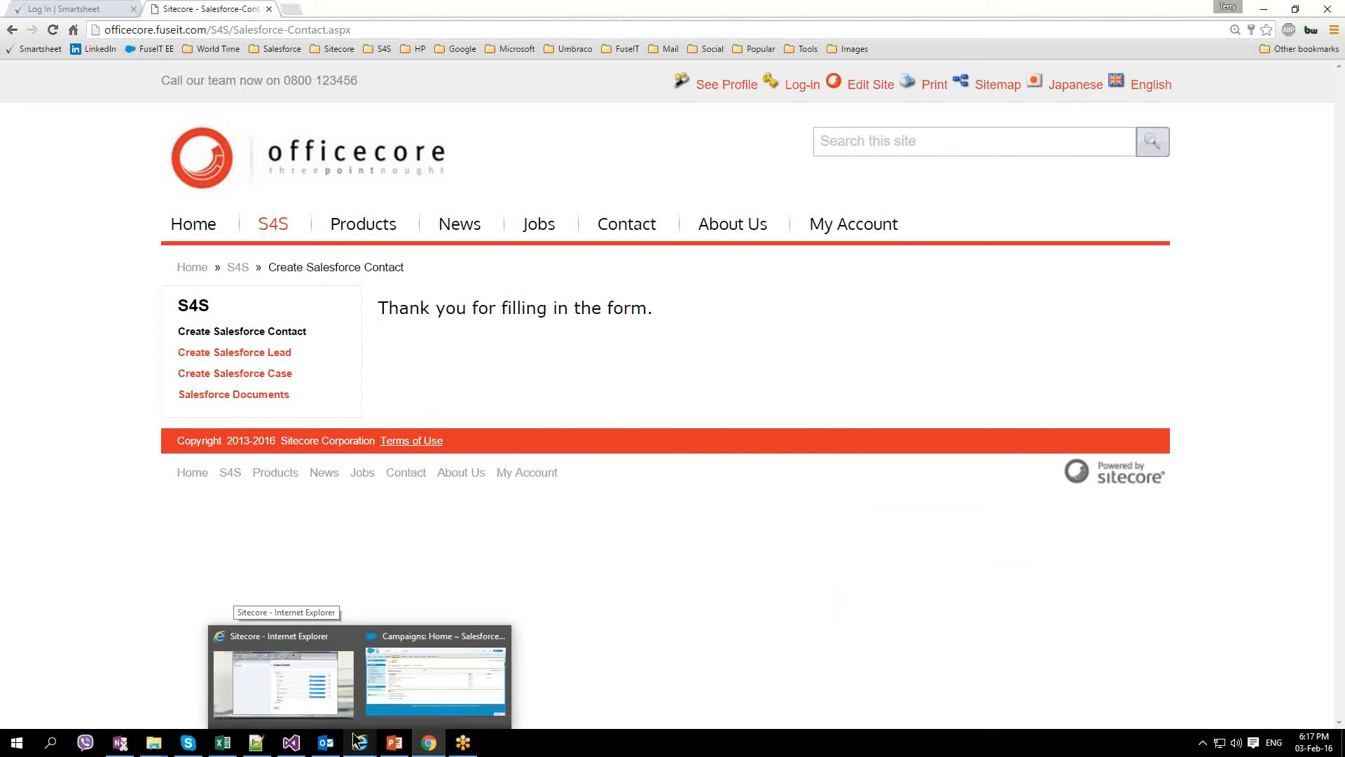
Step: In Form Designer, show the Create Contact submit save actions: S4S Push Visitor and Register a Goal
left_click(322, 696)
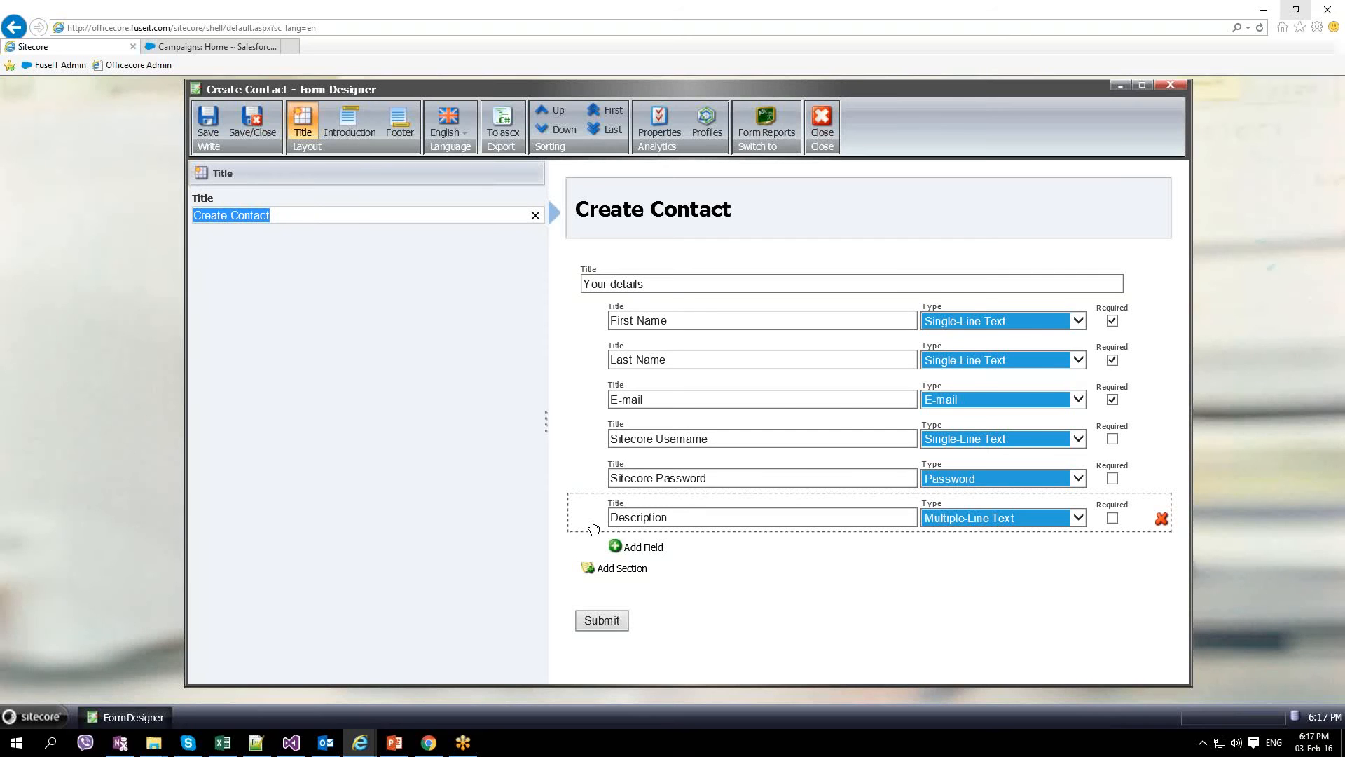
left_click(622, 513)
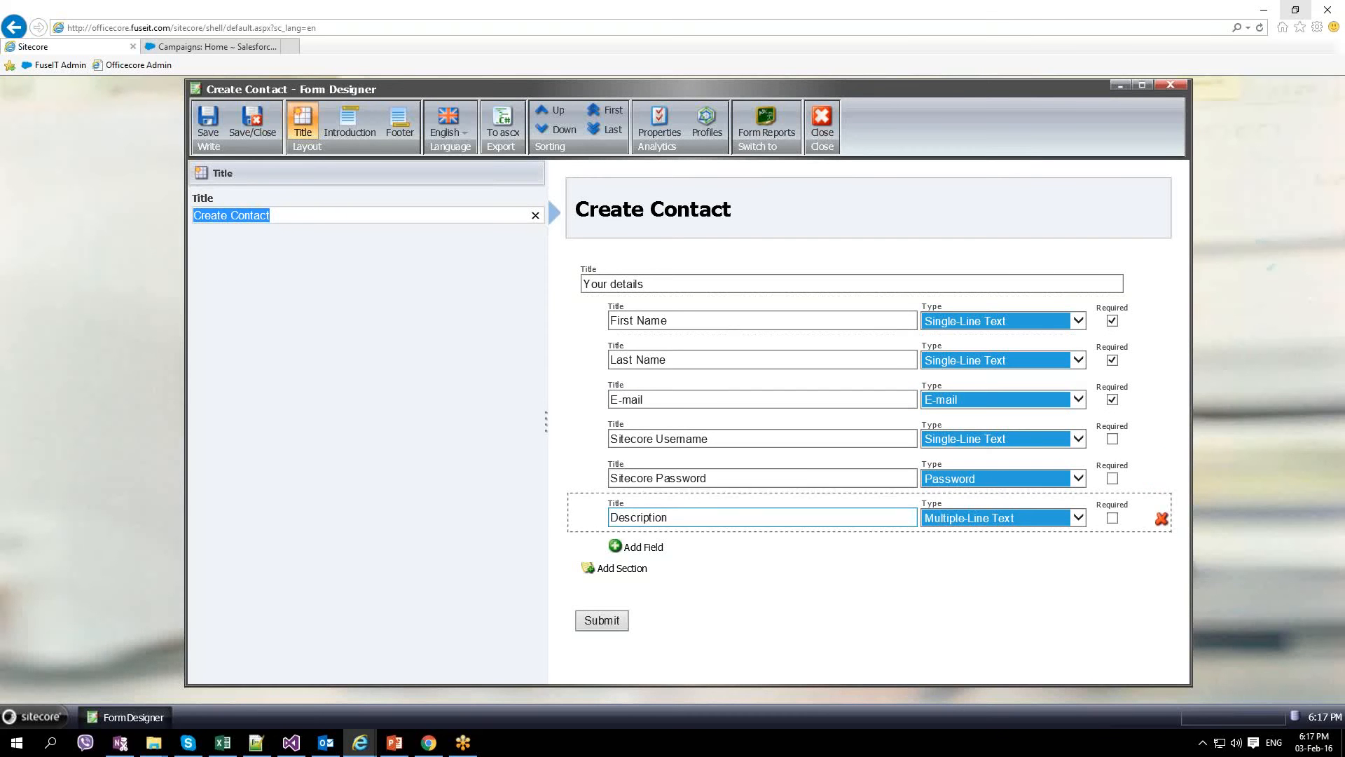
left_click(602, 620)
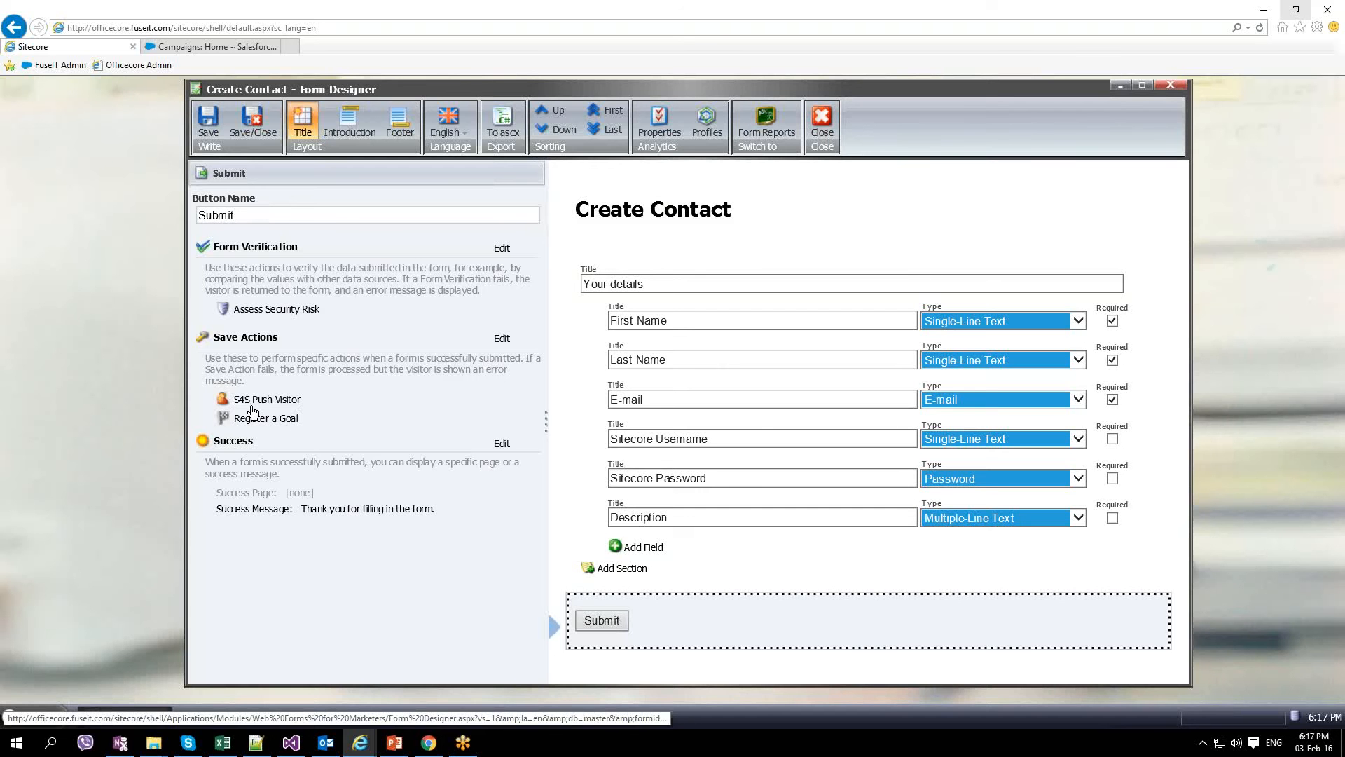
left_click(37, 720)
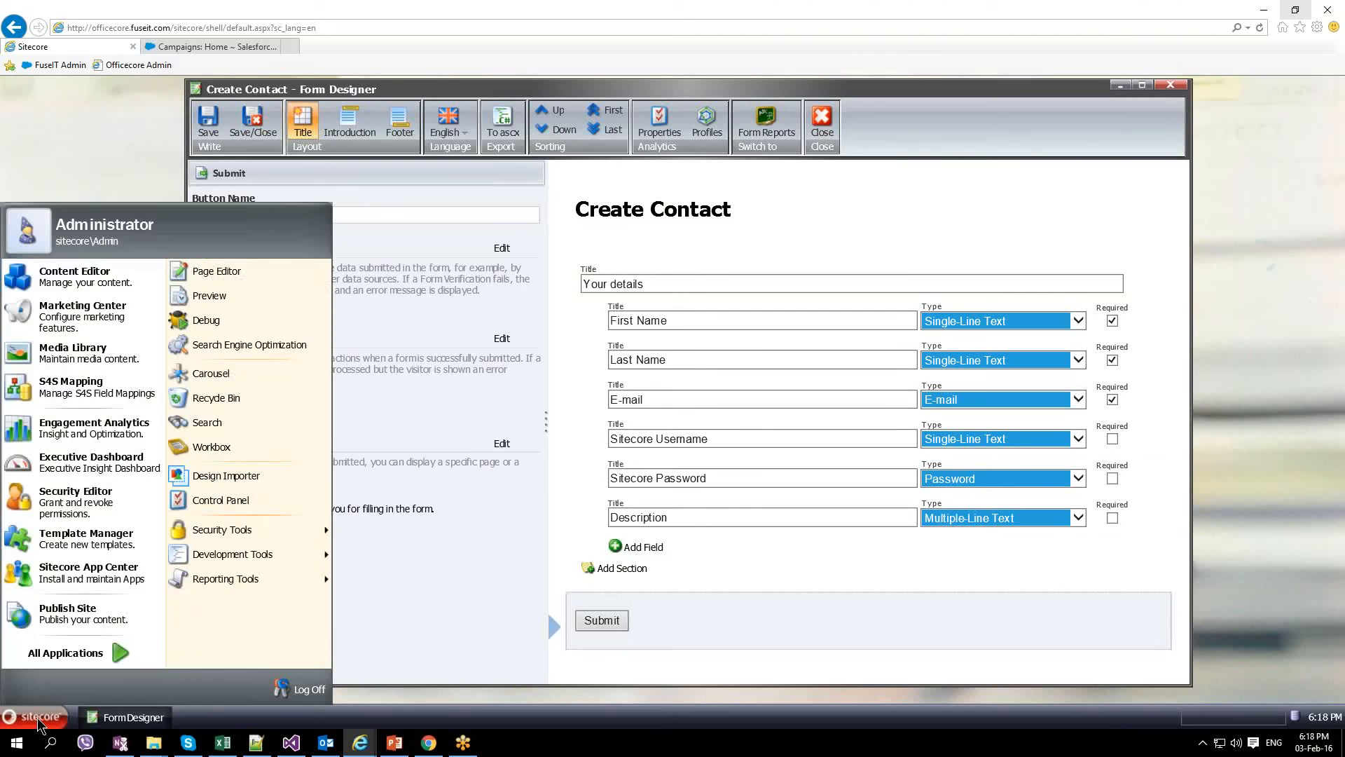
Step: In S4S Mapping, confirm Create-Contact targets the Salesforce Contact object with Last Name mapped
left_click(132, 399)
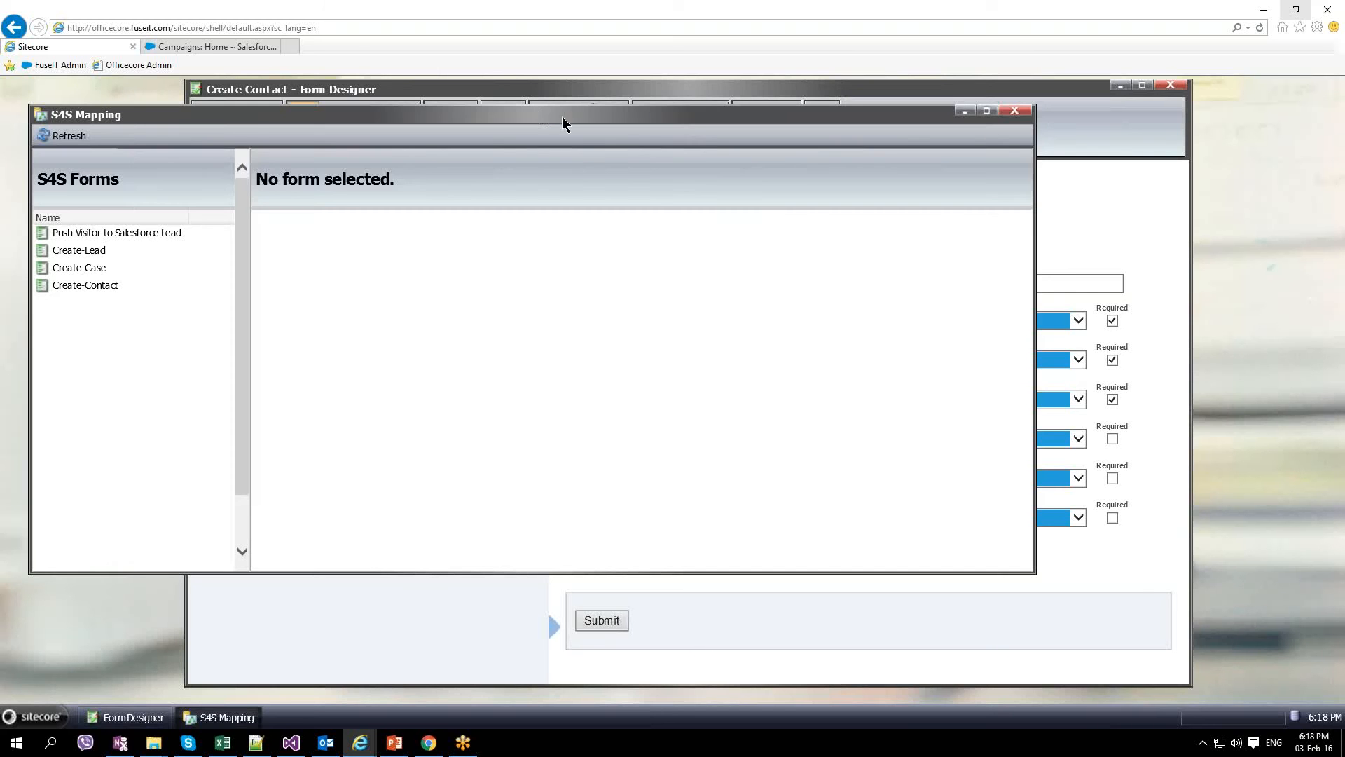
left_click_drag(562, 116, 679, 111)
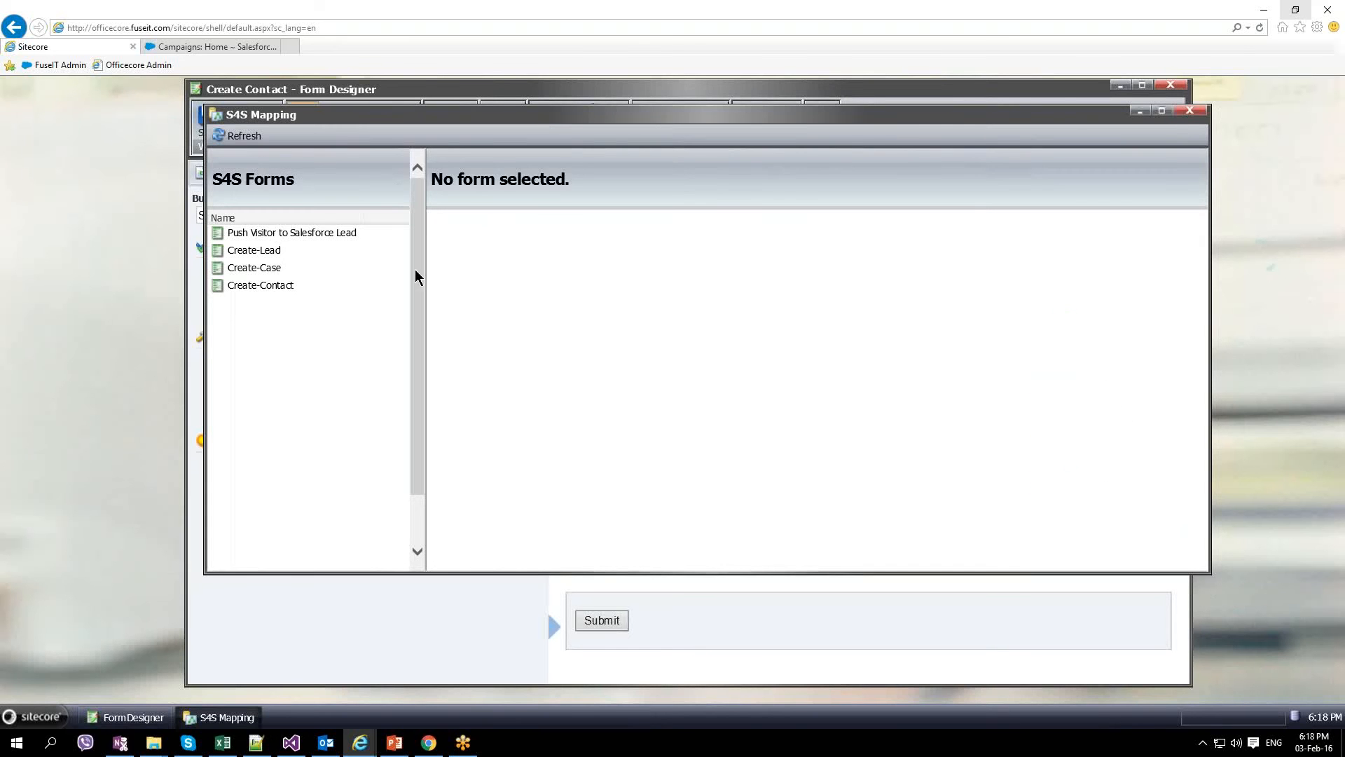
left_click(276, 282)
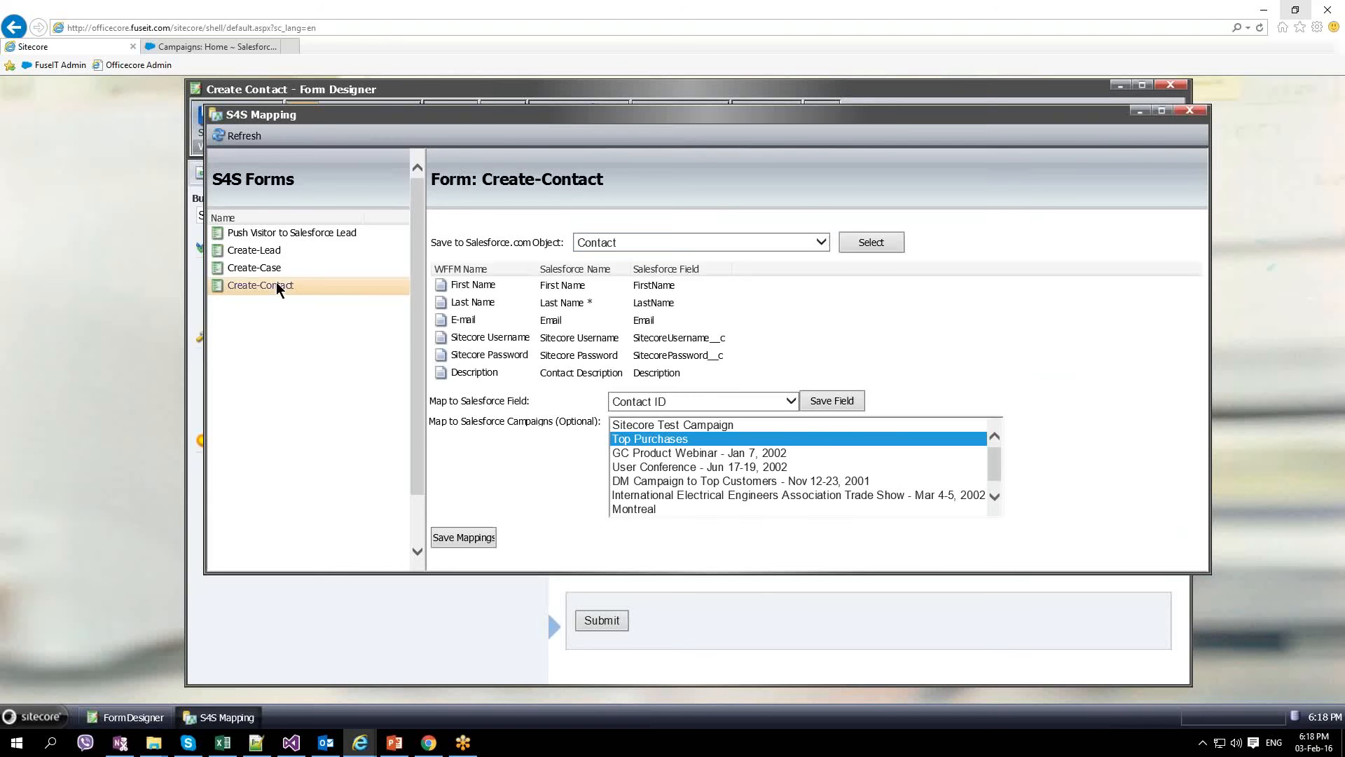
left_click(828, 242)
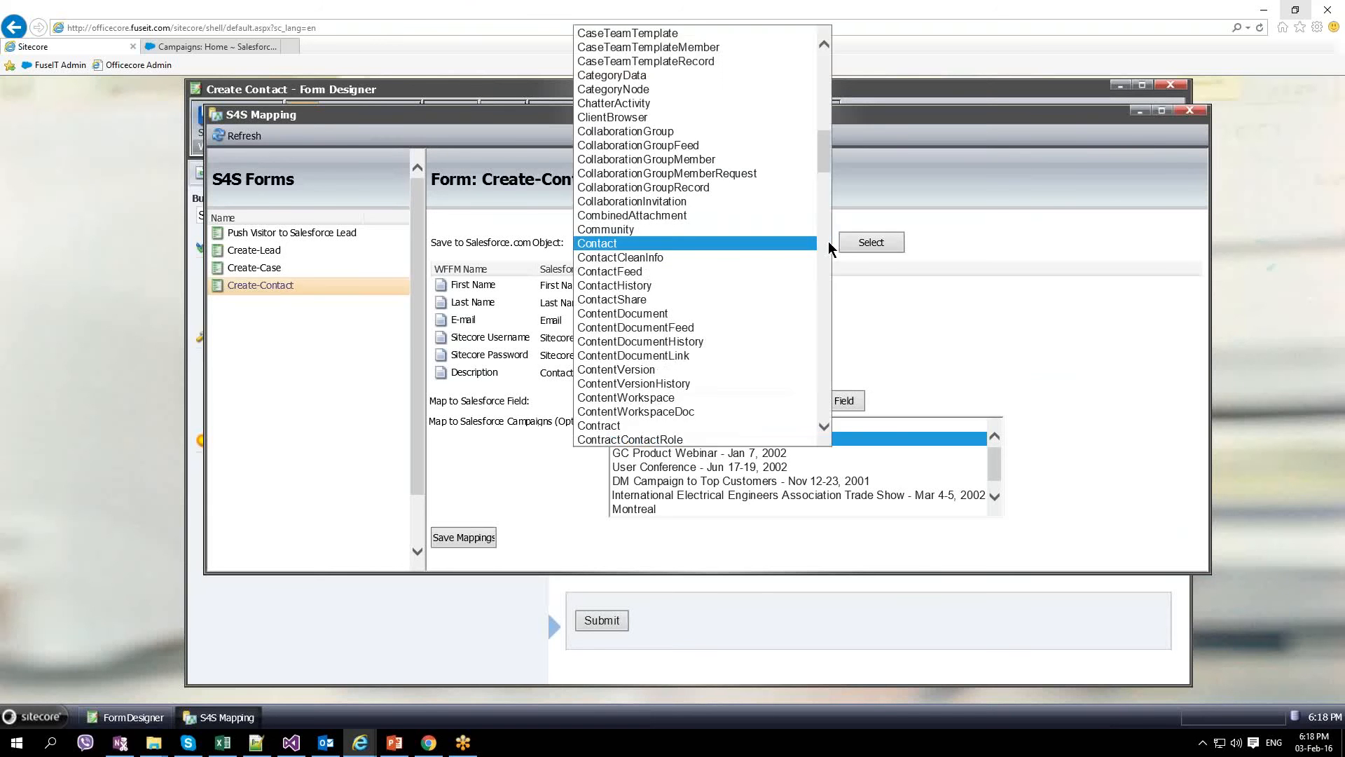
left_click_drag(826, 148, 856, 209)
left_click(1026, 312)
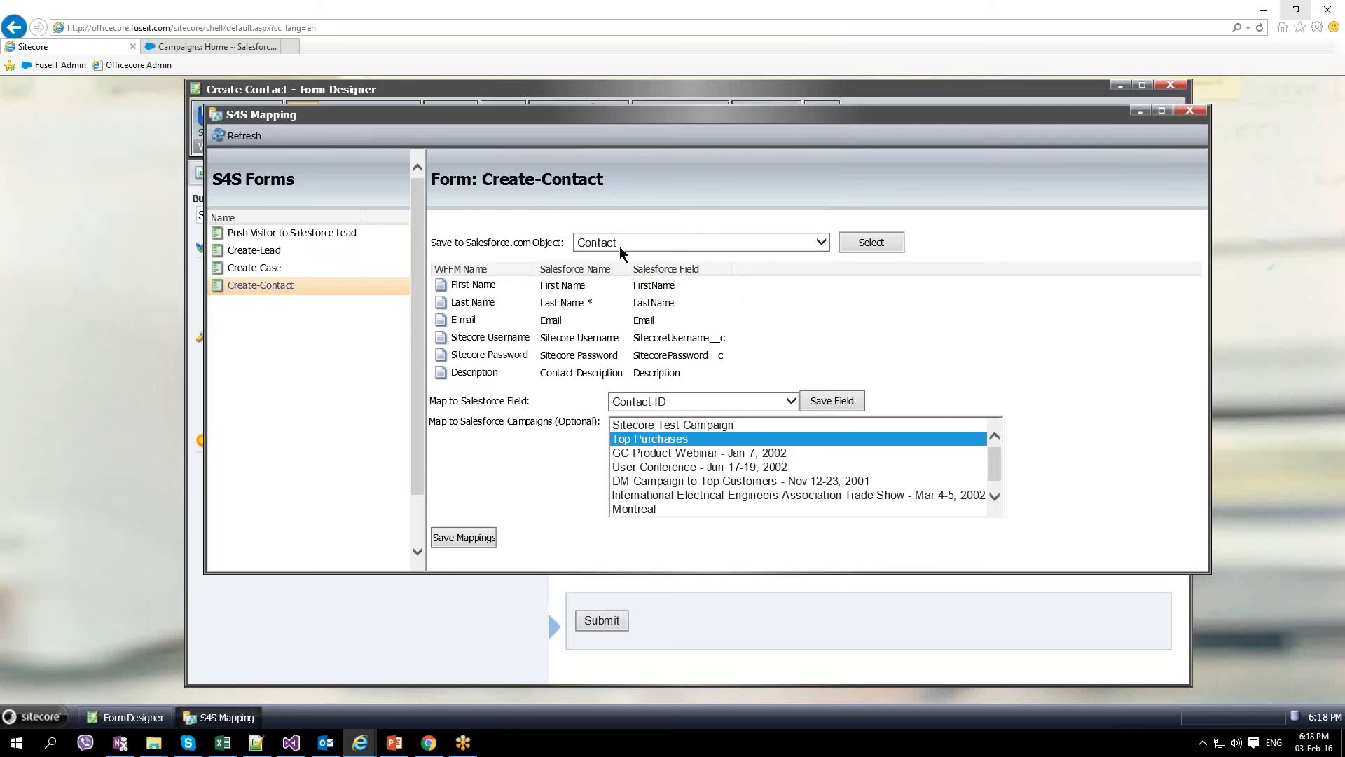
left_click(791, 401)
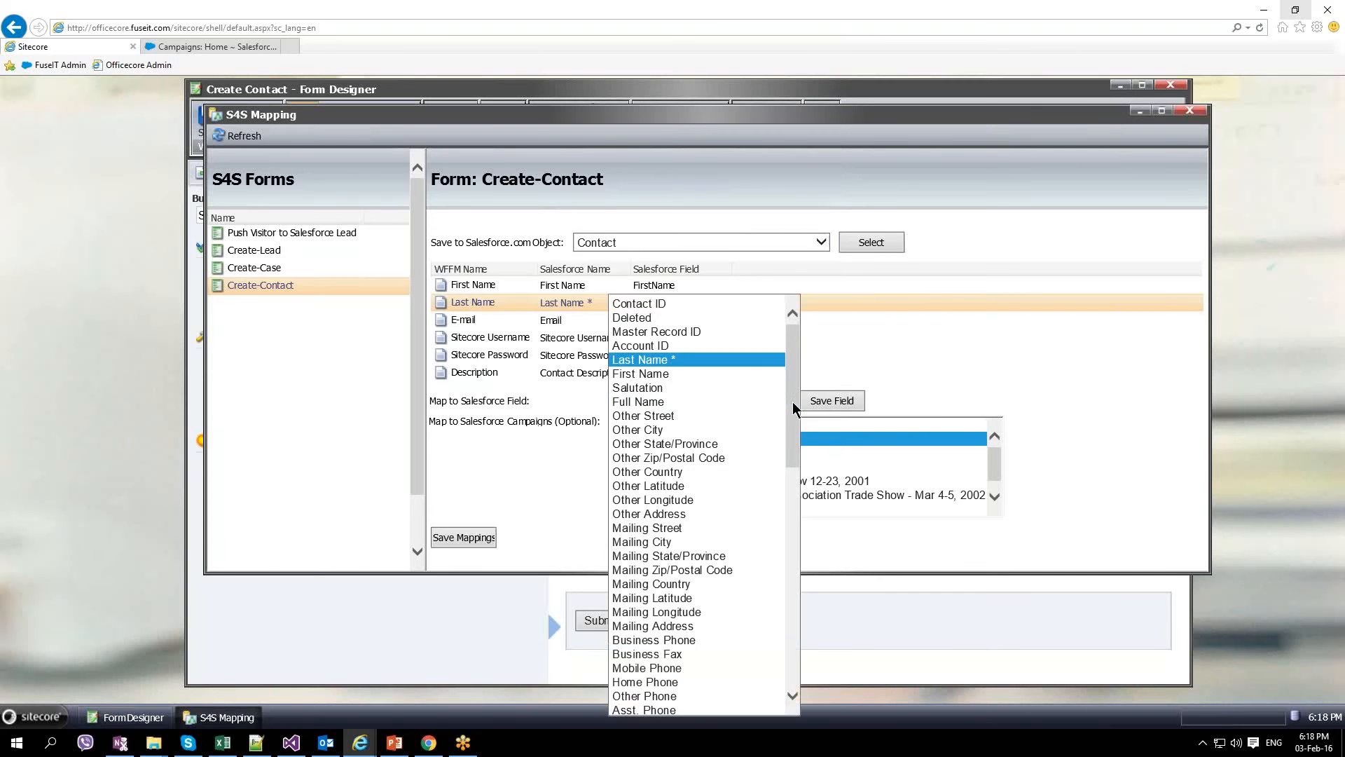
left_click(838, 384)
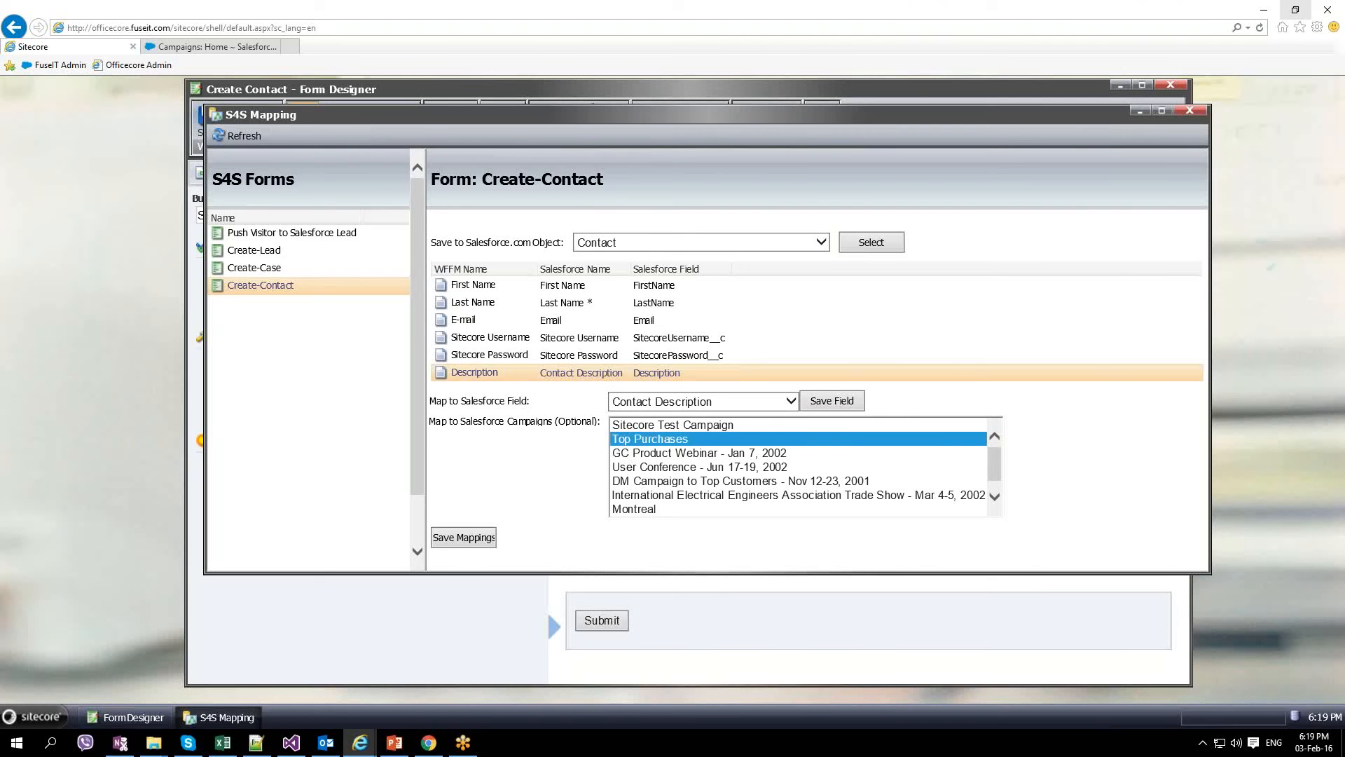
Step: Open the Top Purchases campaign in Salesforce and review its 19 Campaign Members, all Sent
mouse_move(361, 743)
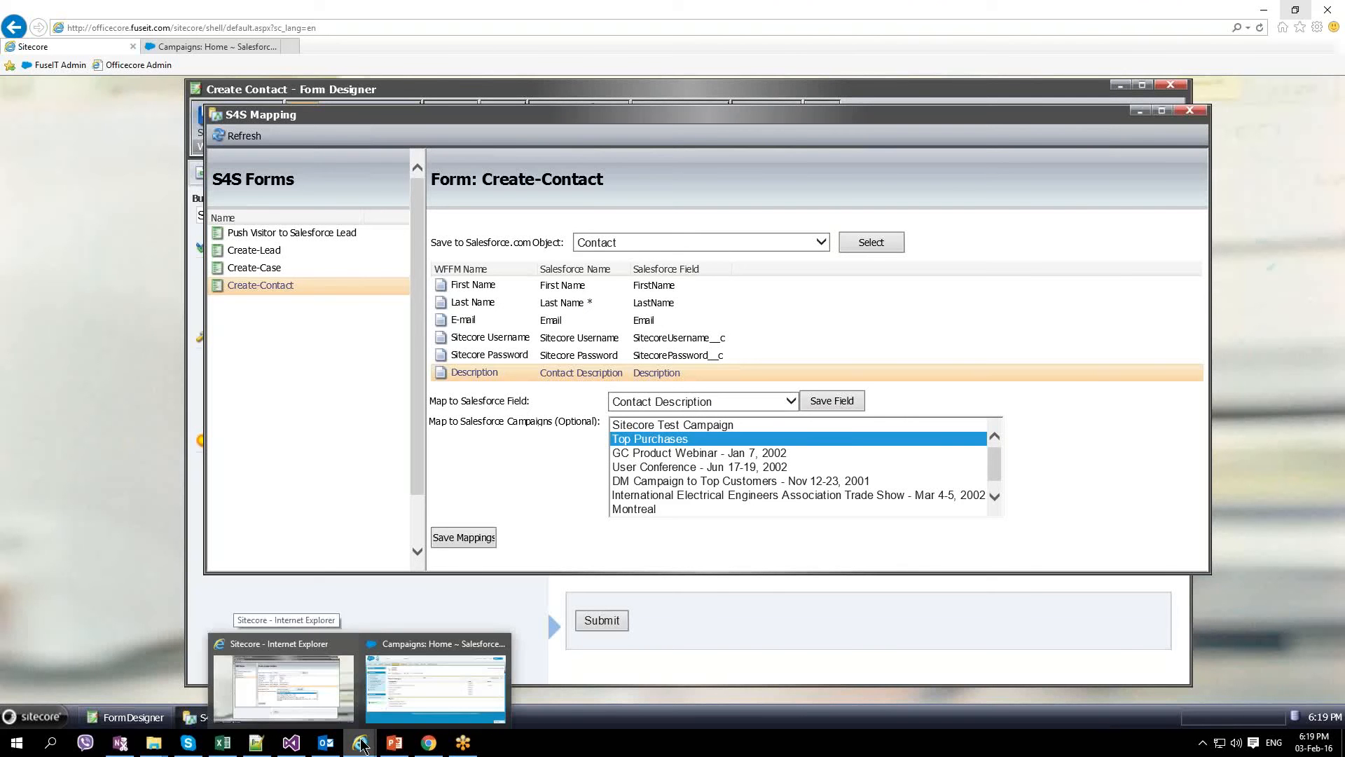
left_click(435, 683)
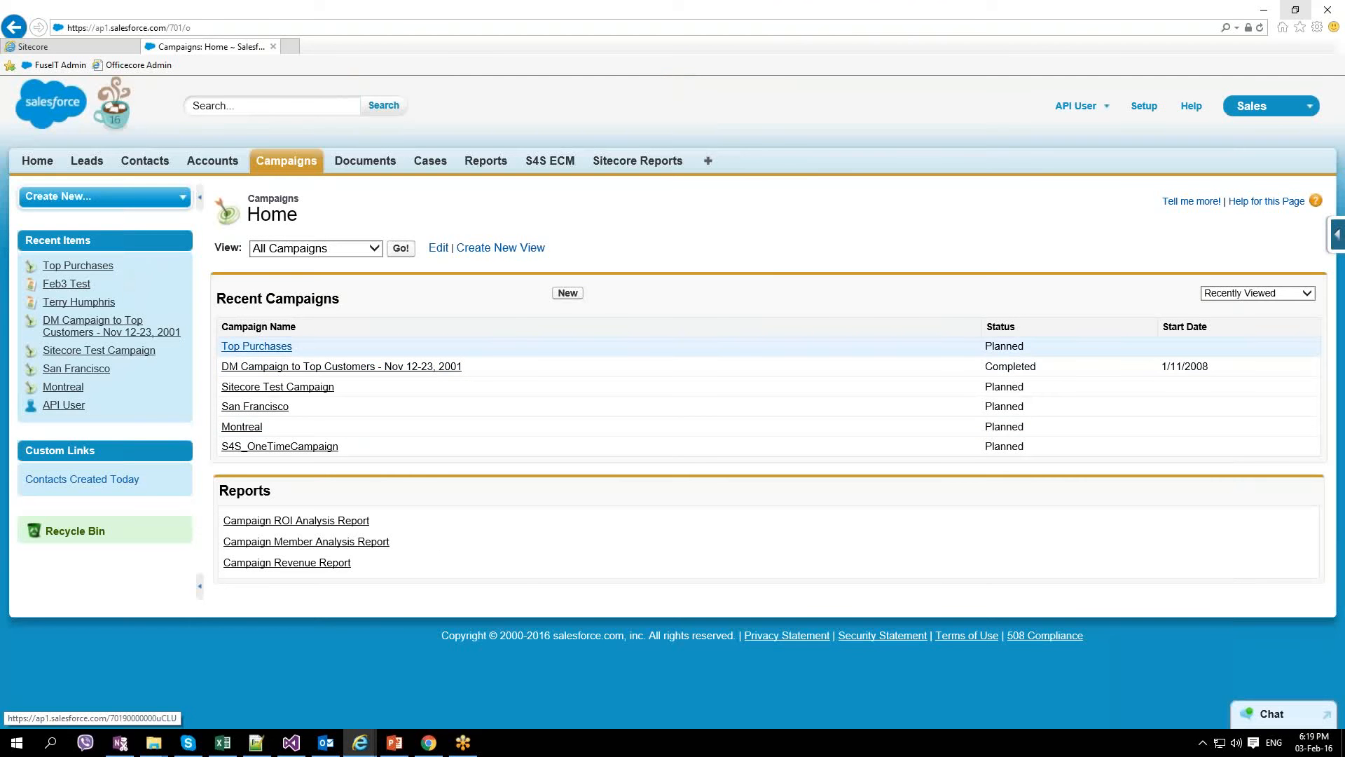
left_click(256, 346)
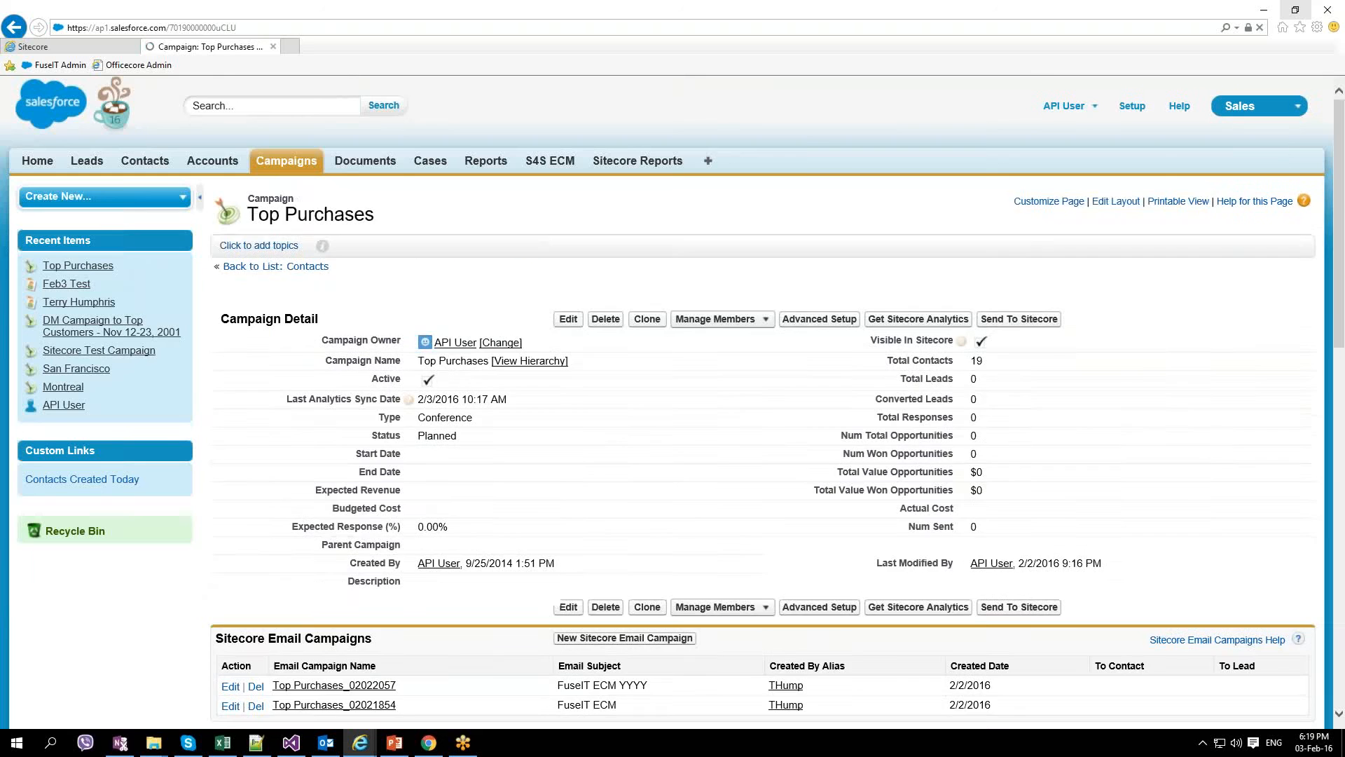
scroll(666, 402, "down", 1)
scroll(448, 602, "down", 4)
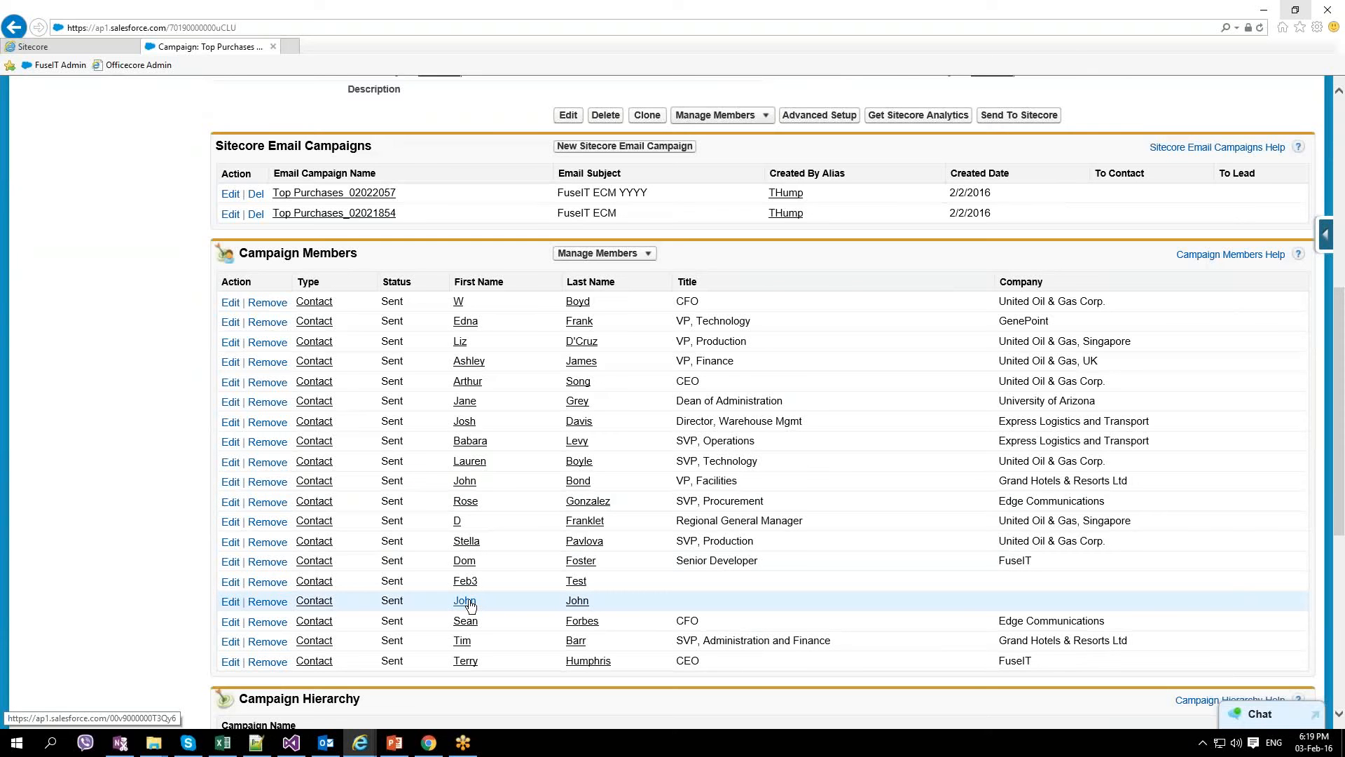
Step: Open the new test contact's record and view its Sitecore Page History
left_click(316, 607)
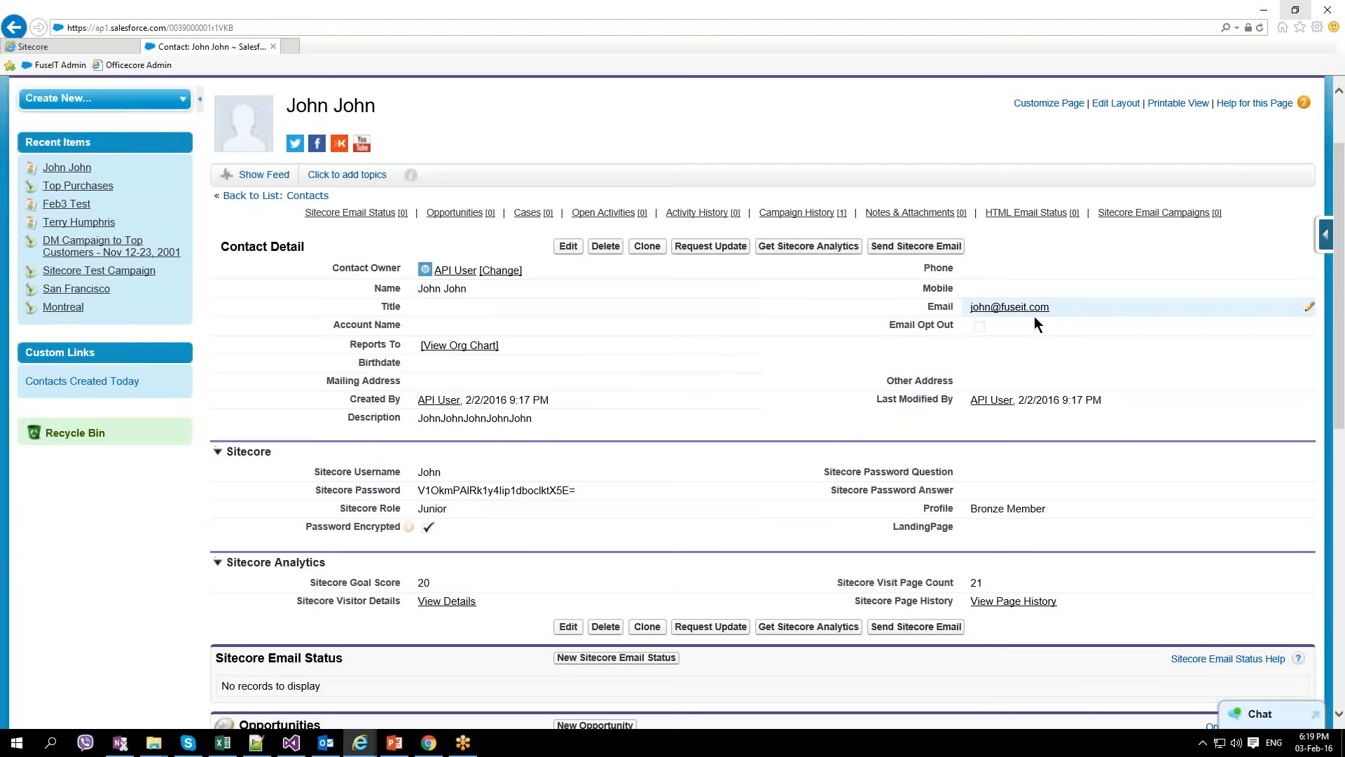
scroll(1034, 323, "down", 3)
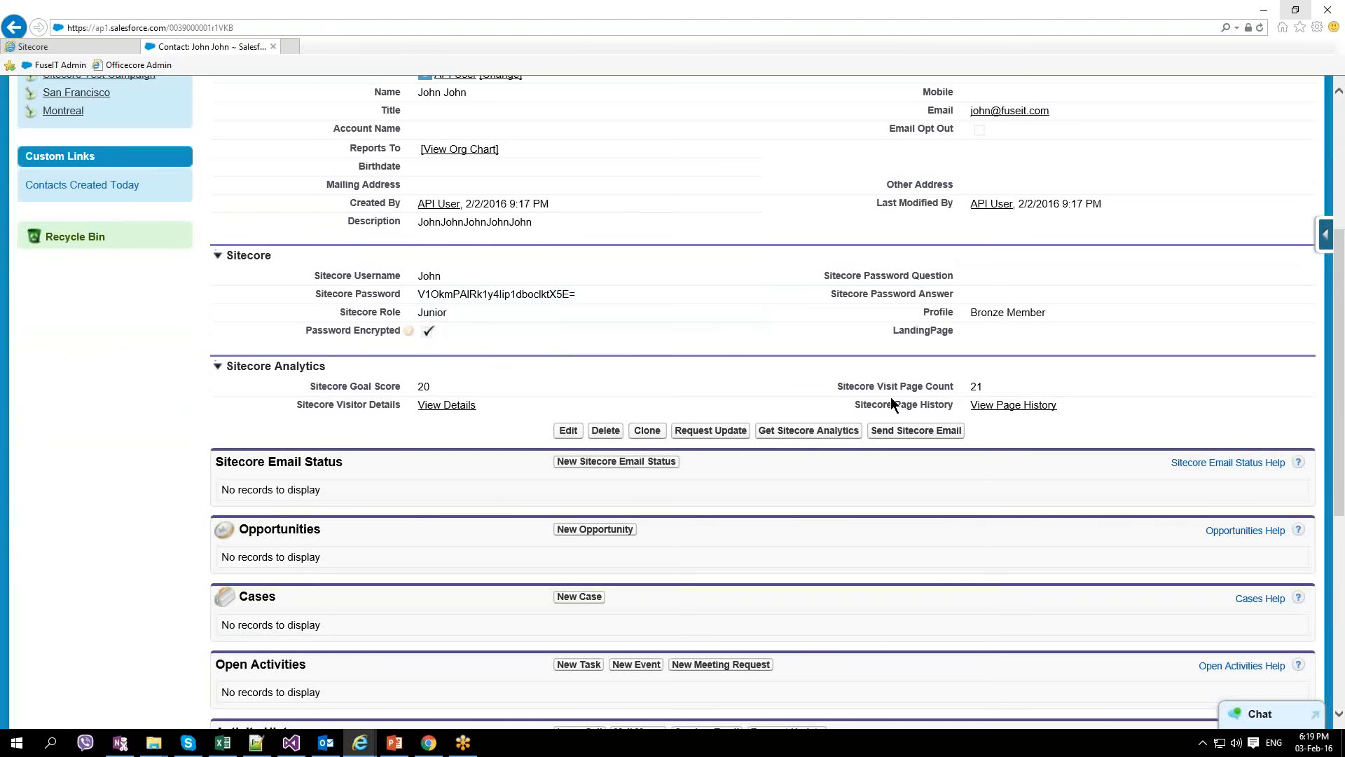
left_click(1009, 409)
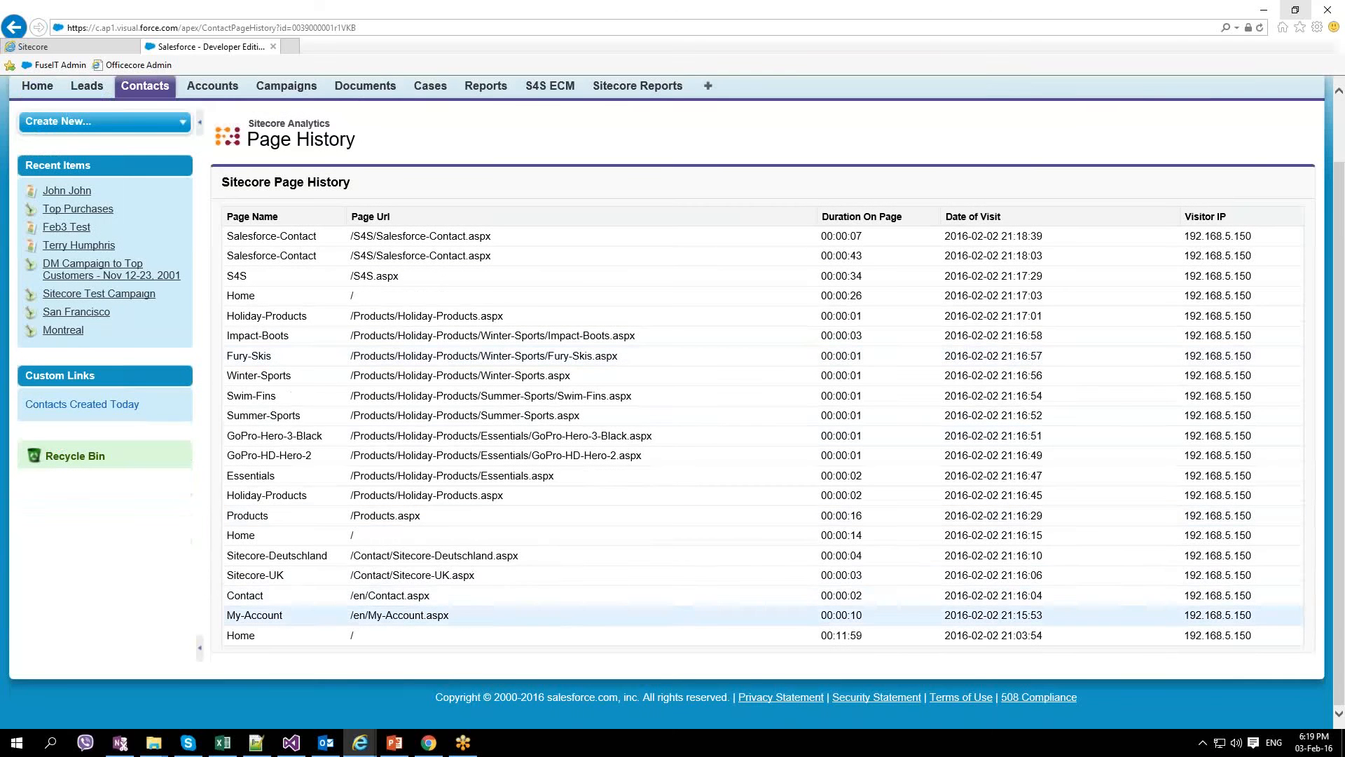
Step: Return to the contact record, showing Sitecore Analytics goal score 20 and visit page count 21
scroll(429, 583, "up", 1)
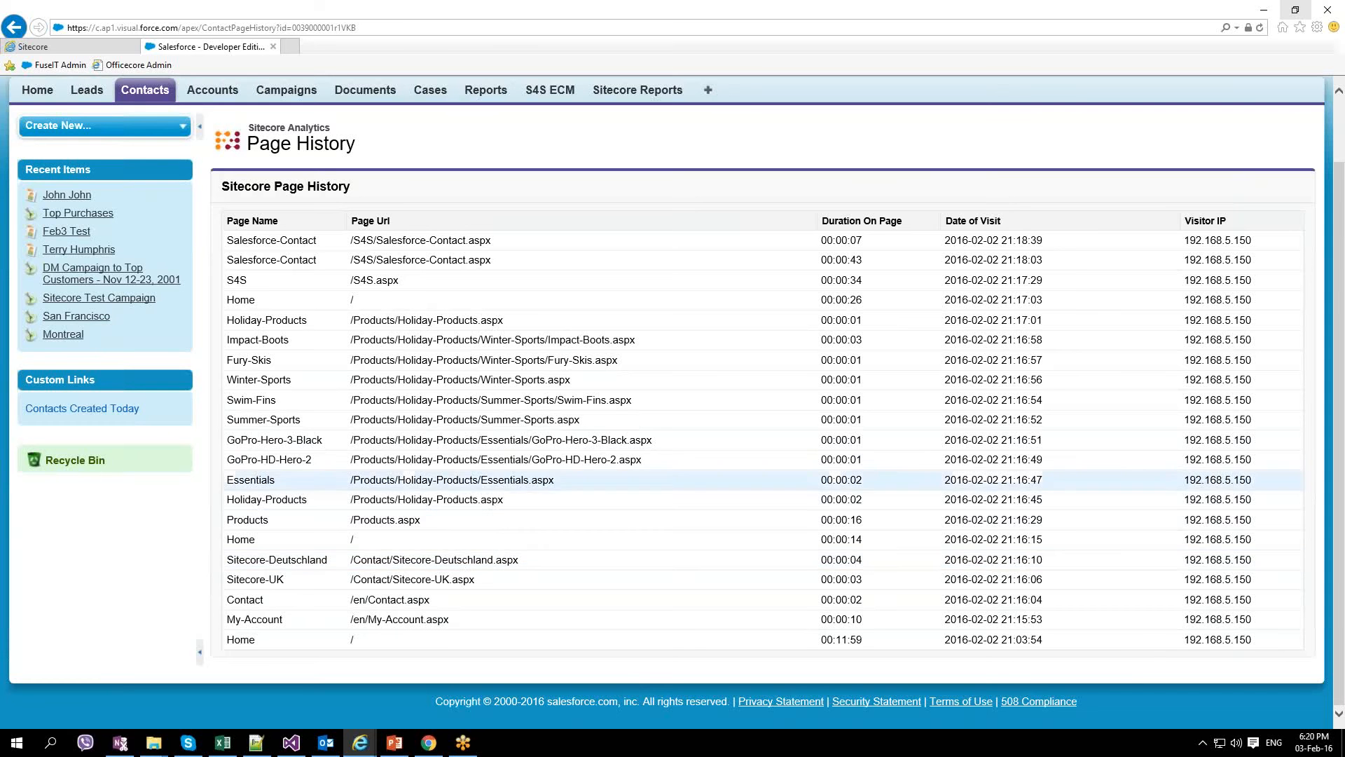
scroll(473, 355, "up", 2)
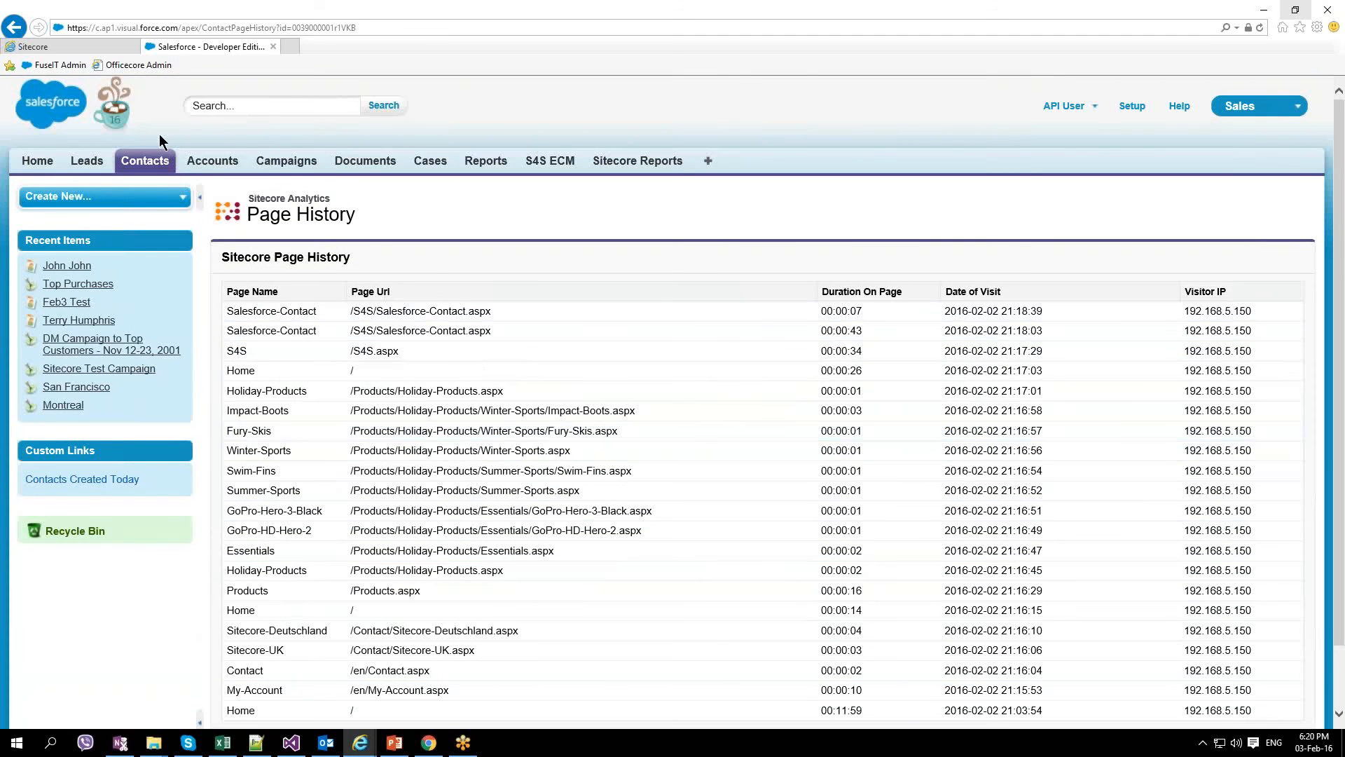
left_click(13, 27)
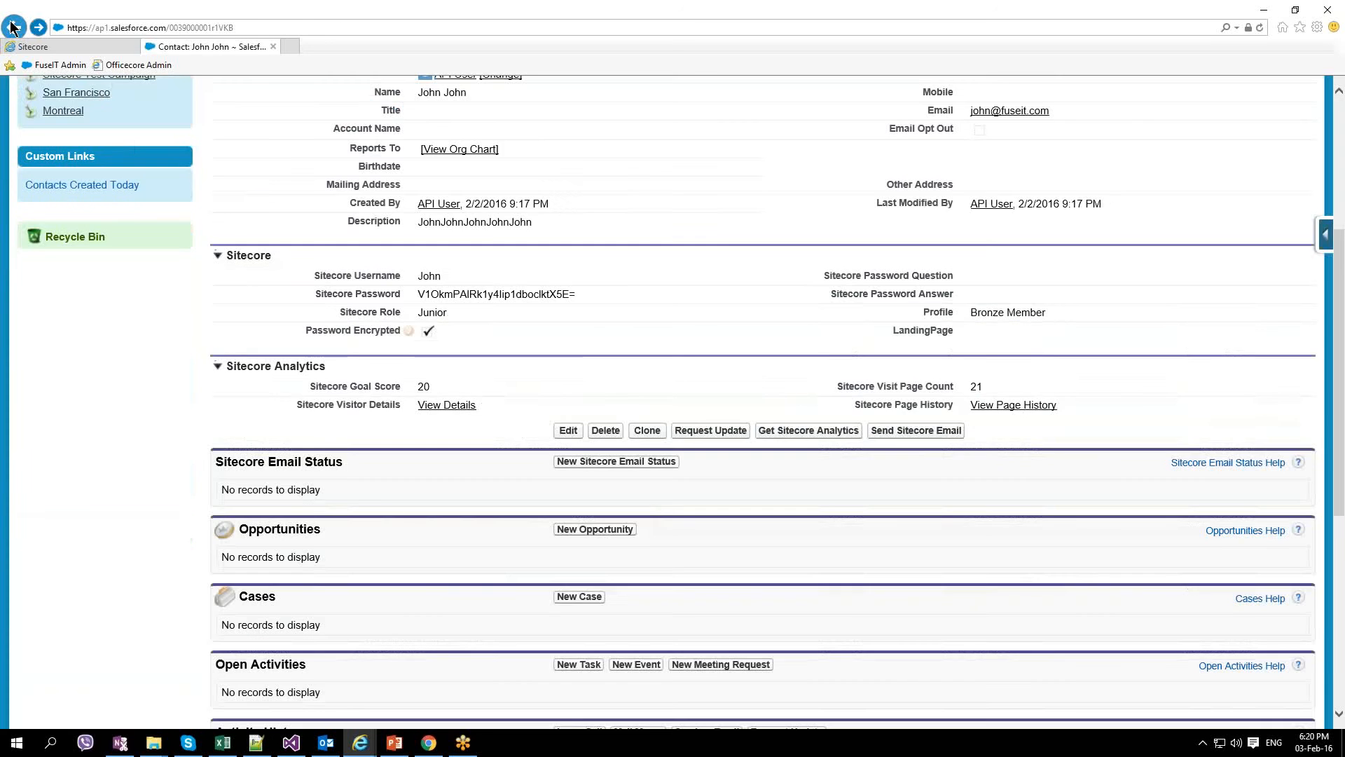
Step: Change the contact's Sitecore profile values to holiday 3 and luxury 240, then save them to Sitecore
left_click(446, 405)
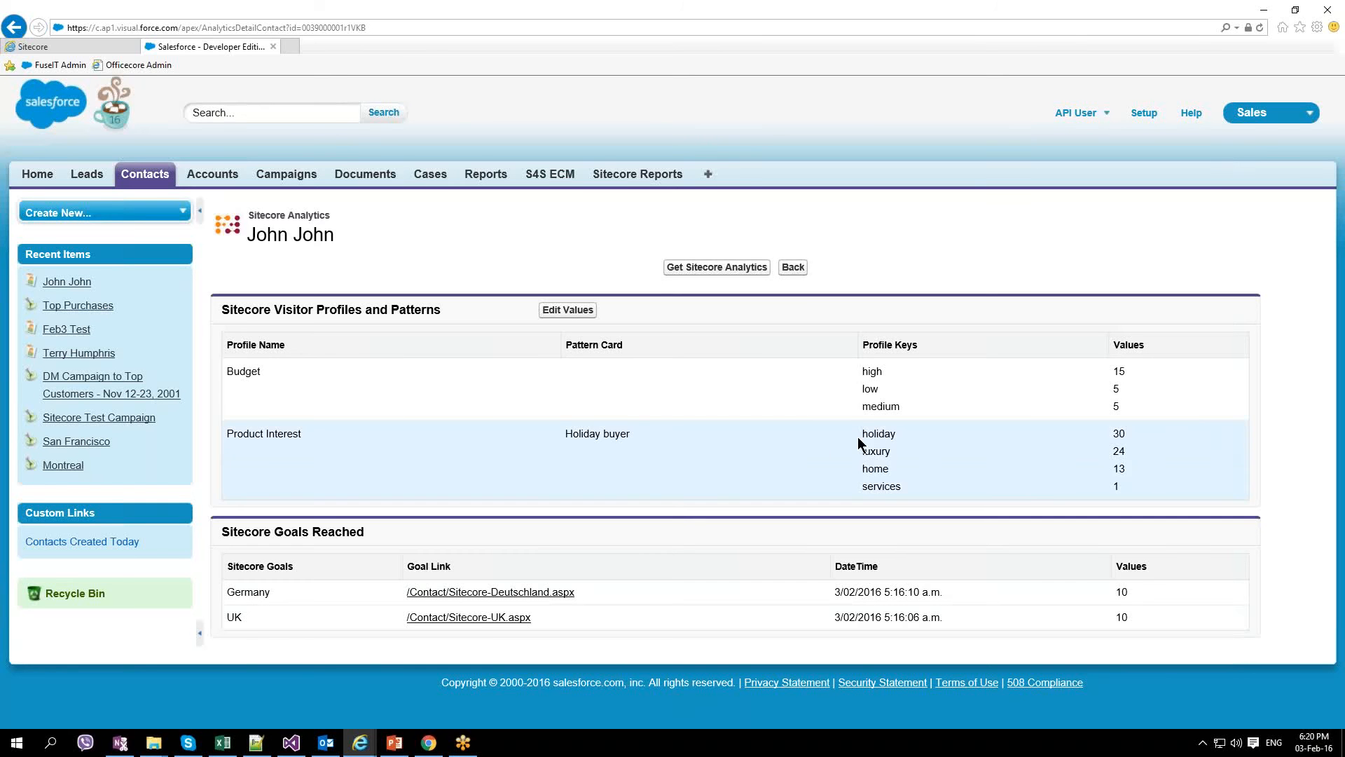
left_click(568, 312)
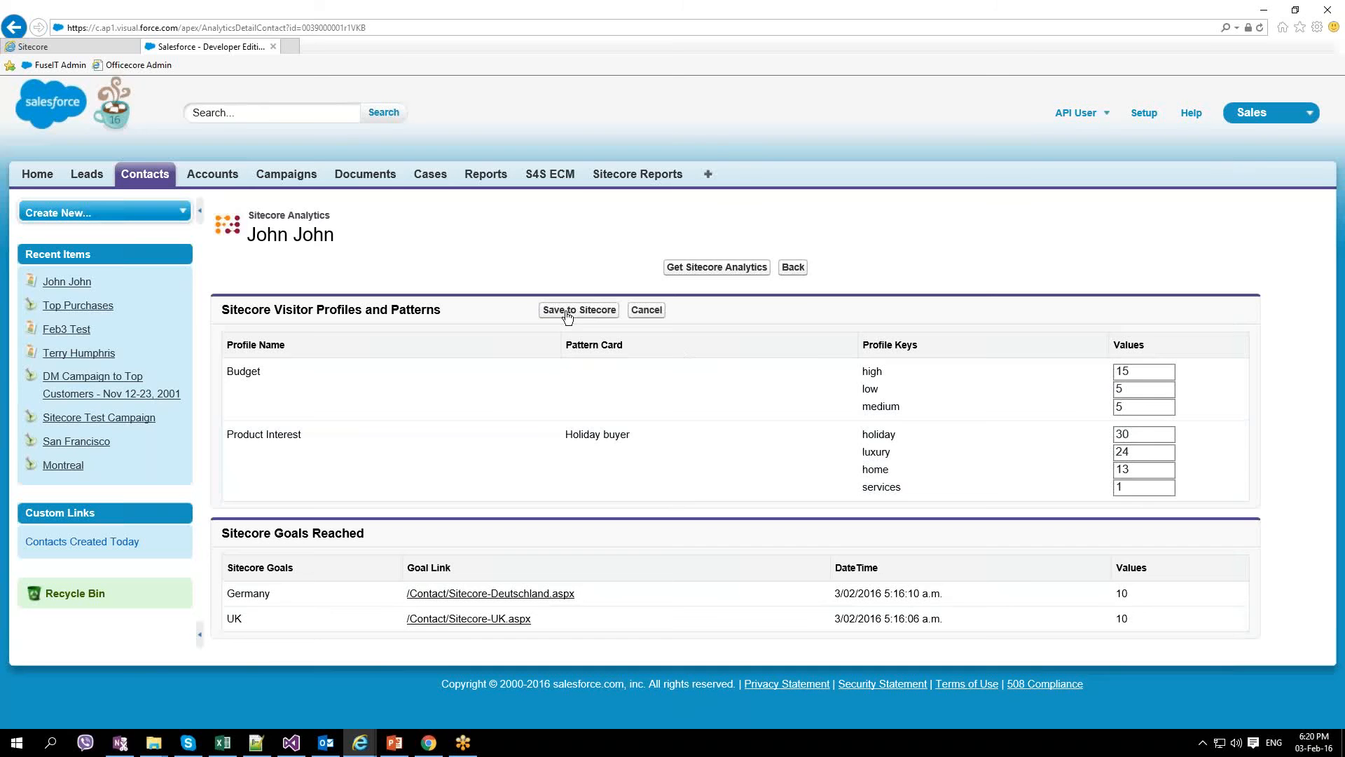
left_click_drag(1142, 432, 1115, 434)
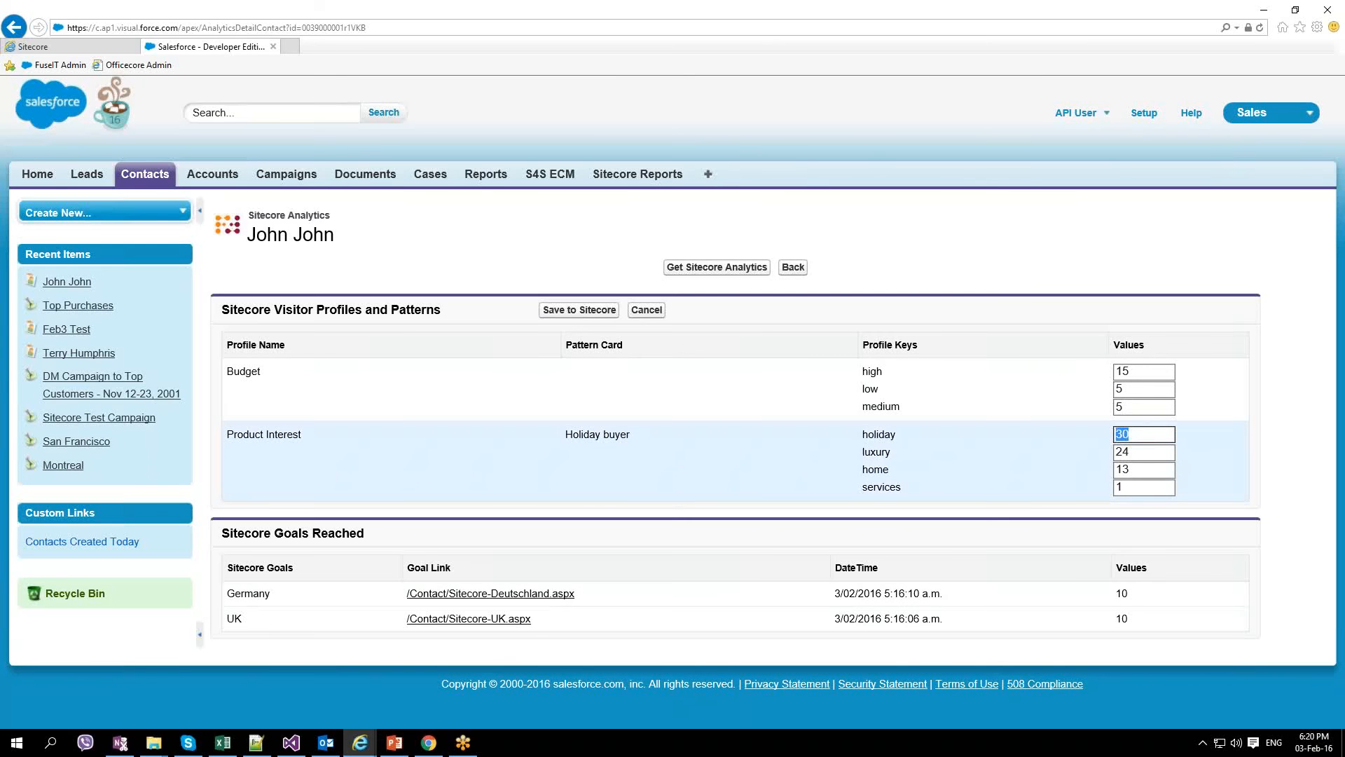
type("3")
left_click(1130, 453)
type("0")
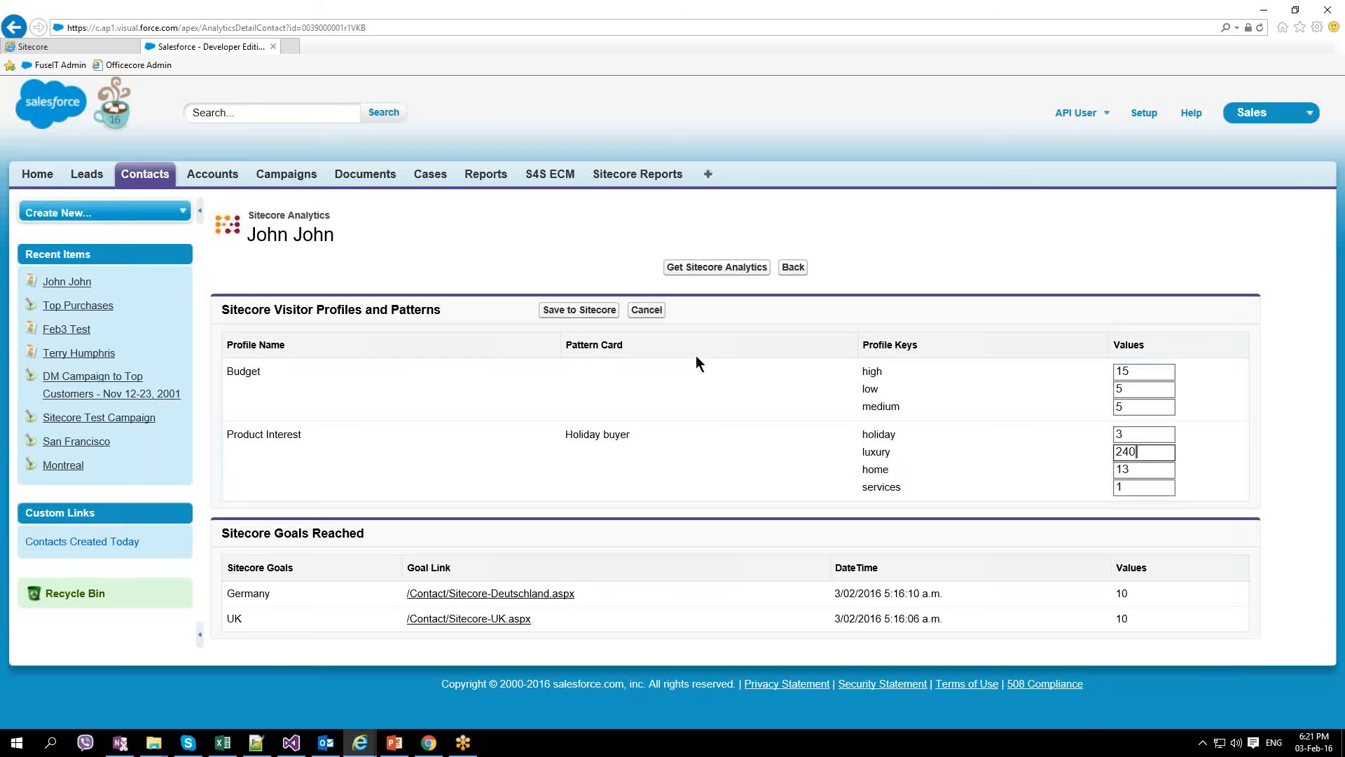
left_click(592, 309)
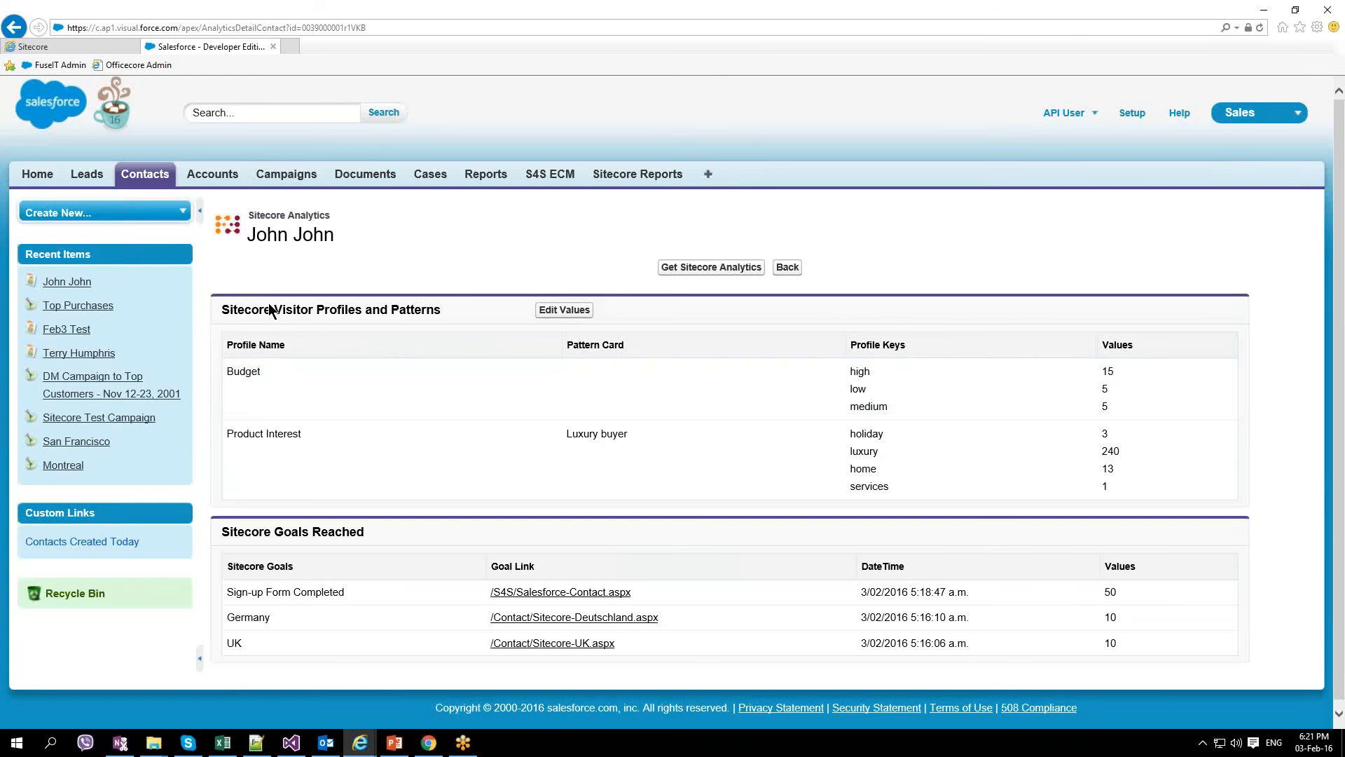
left_click(786, 268)
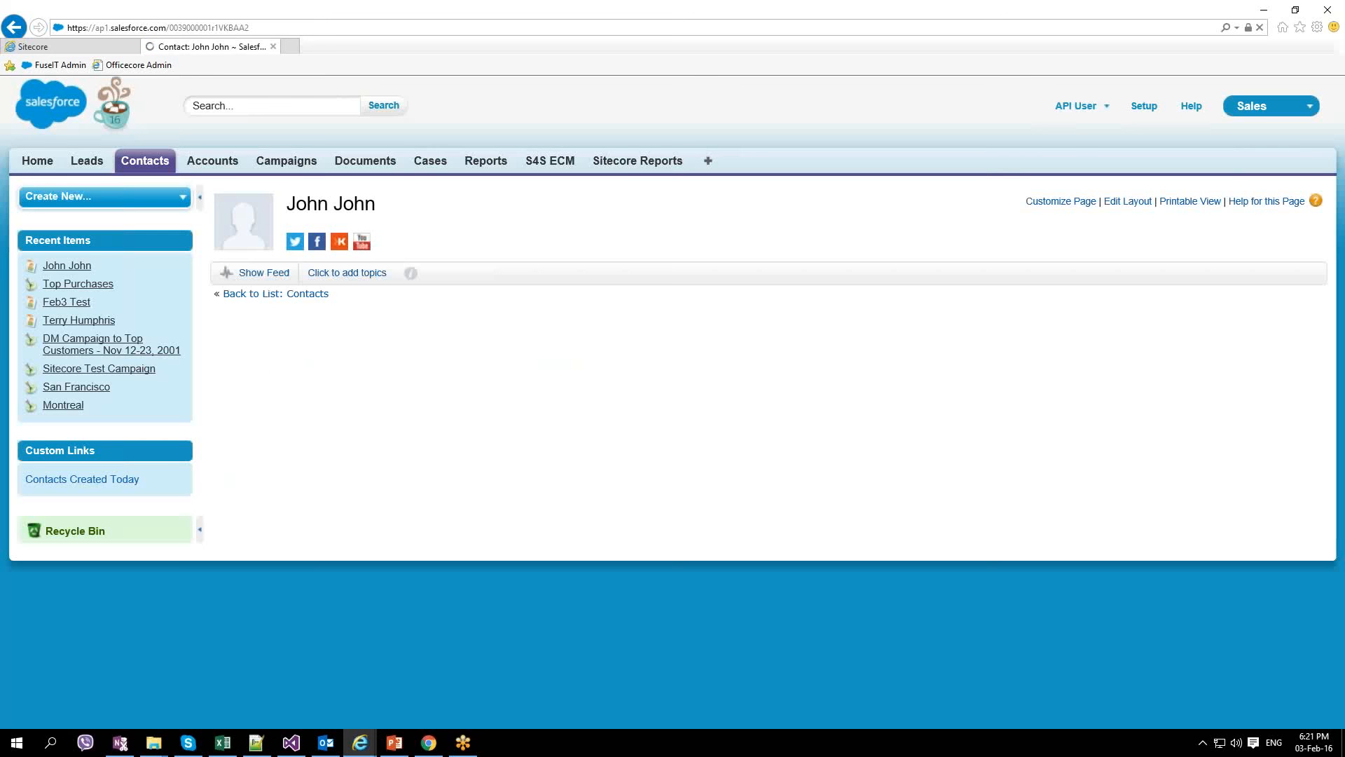
Step: Scroll down the contact record to the Sitecore and Sitecore Analytics sections
scroll(672, 401, "down", 2)
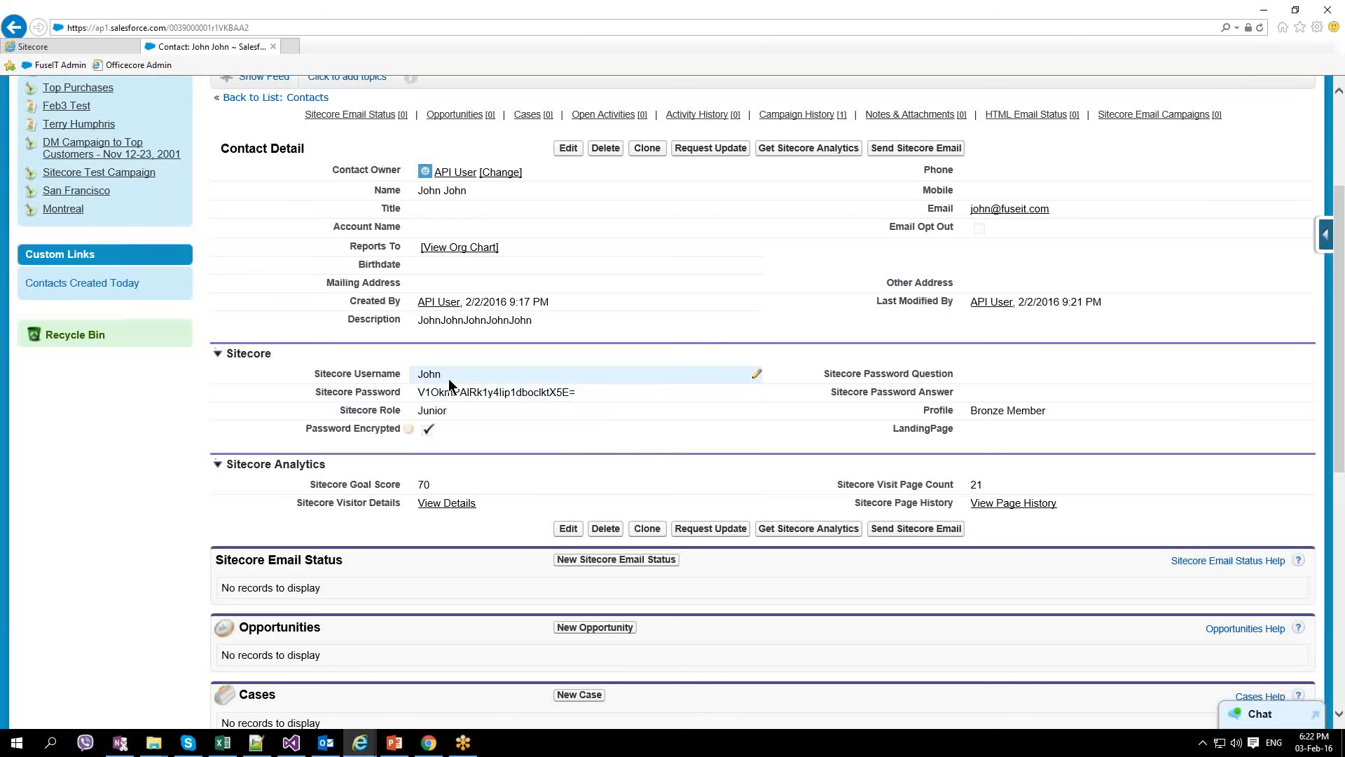
Step: Replace the contact's Sitecore Role Junior with Senior
double_click(453, 410)
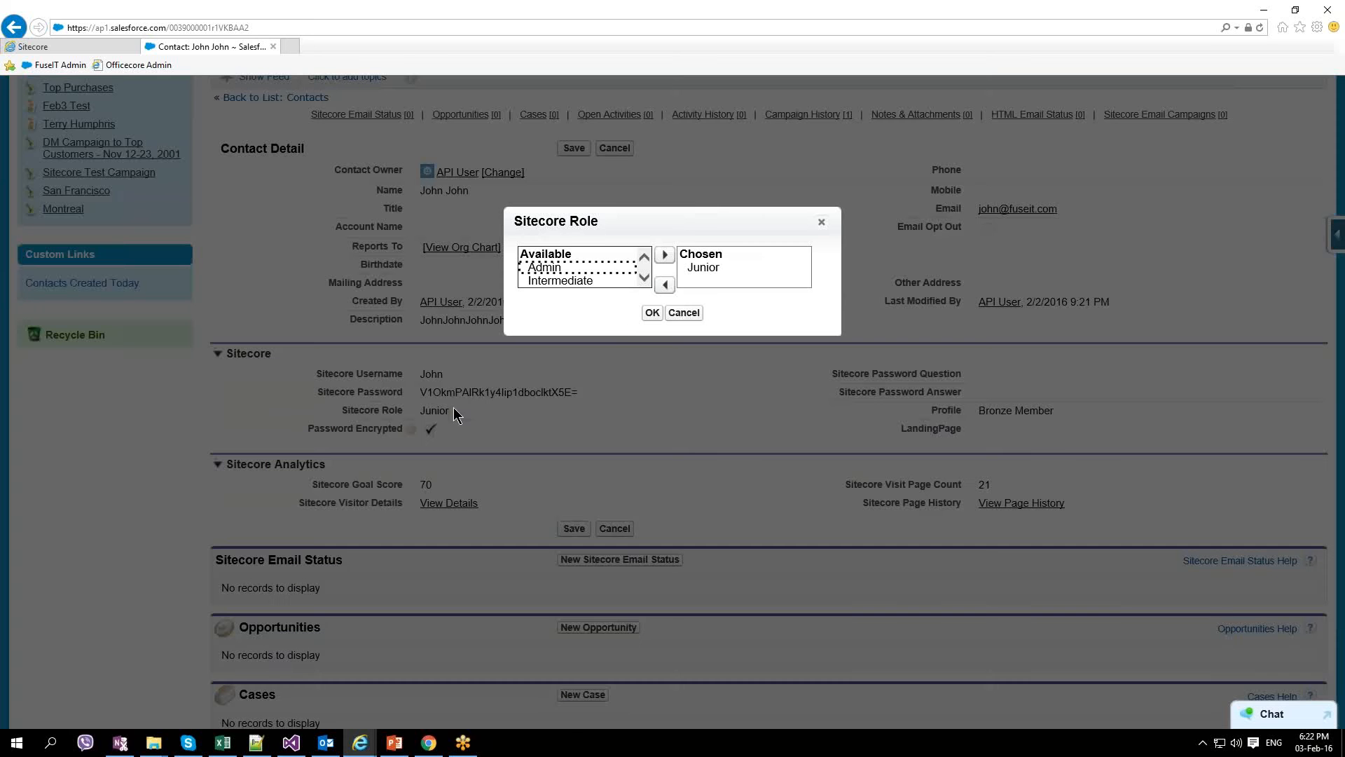
left_click(699, 267)
left_click(665, 284)
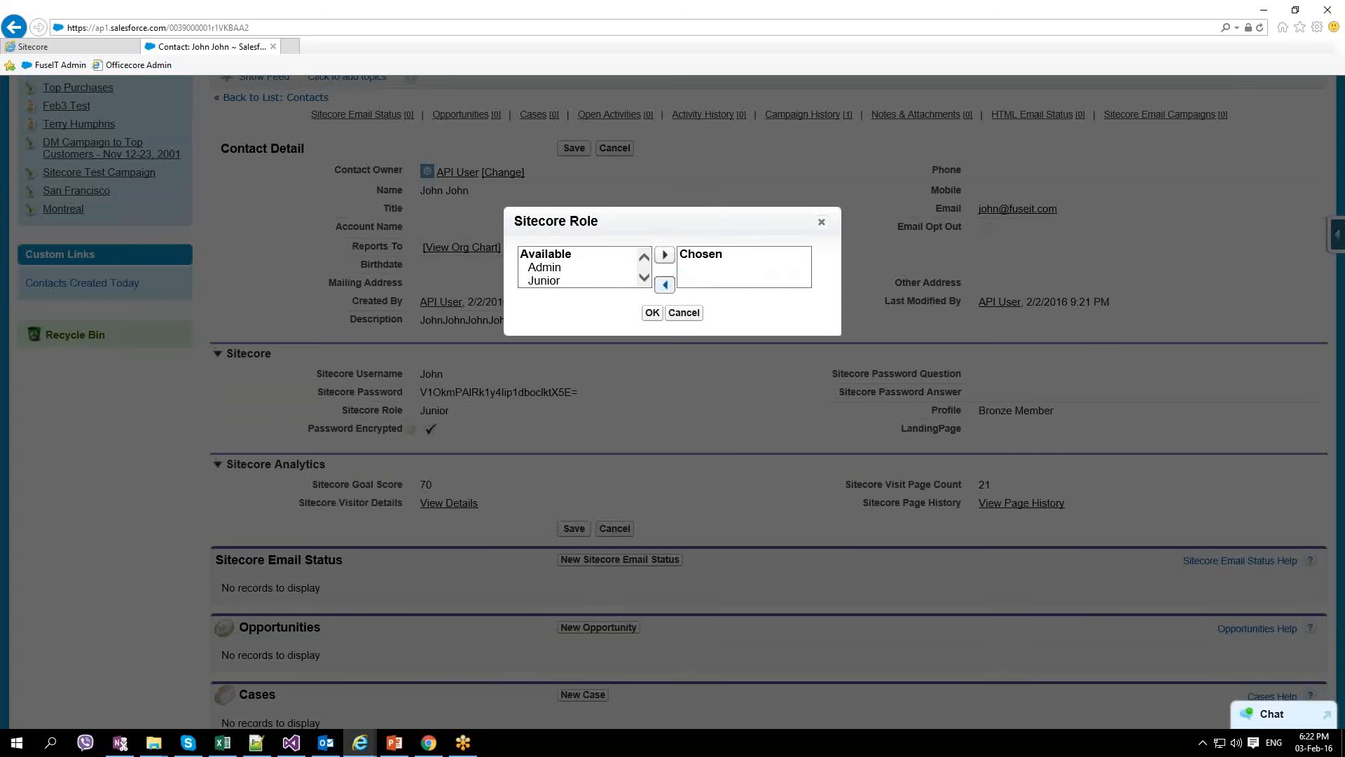
scroll(642, 266, "down", 1)
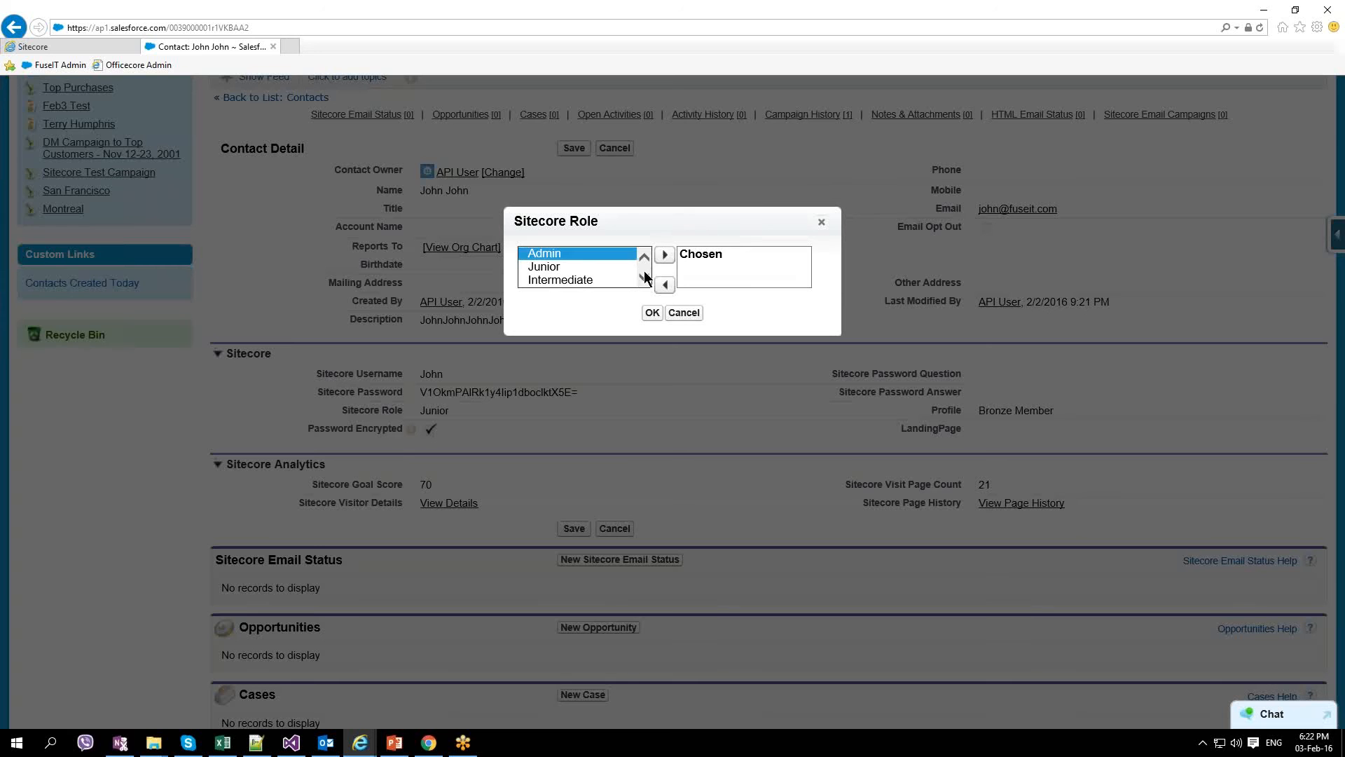
left_click(641, 278)
left_click(587, 279)
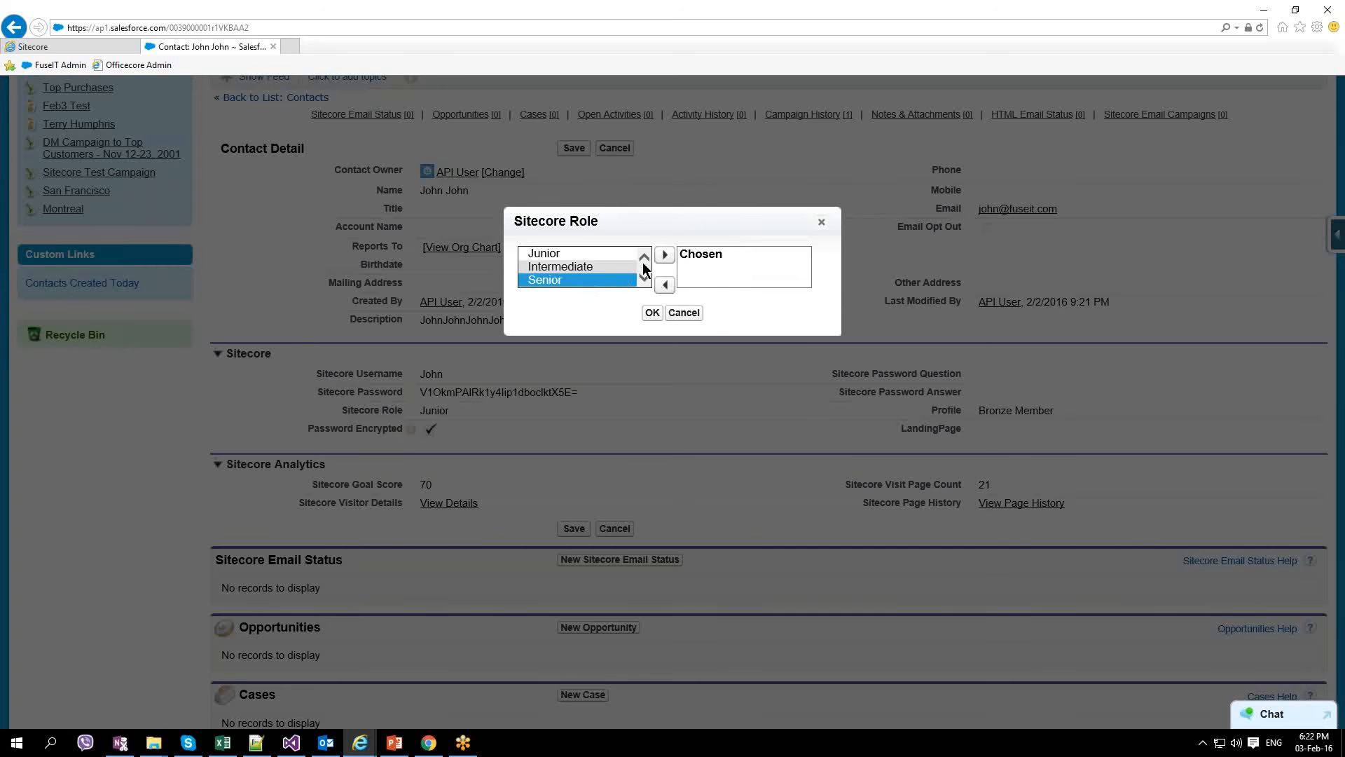
left_click(662, 258)
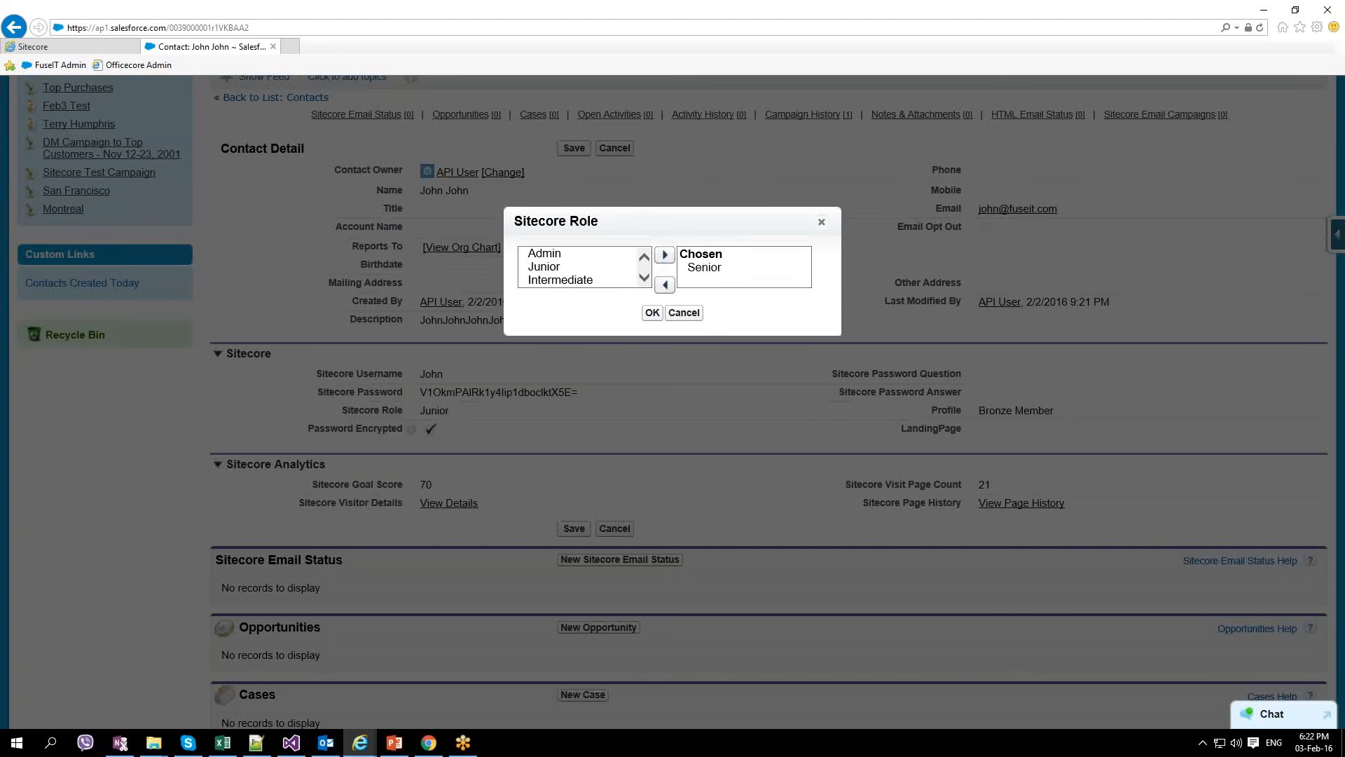
left_click(653, 312)
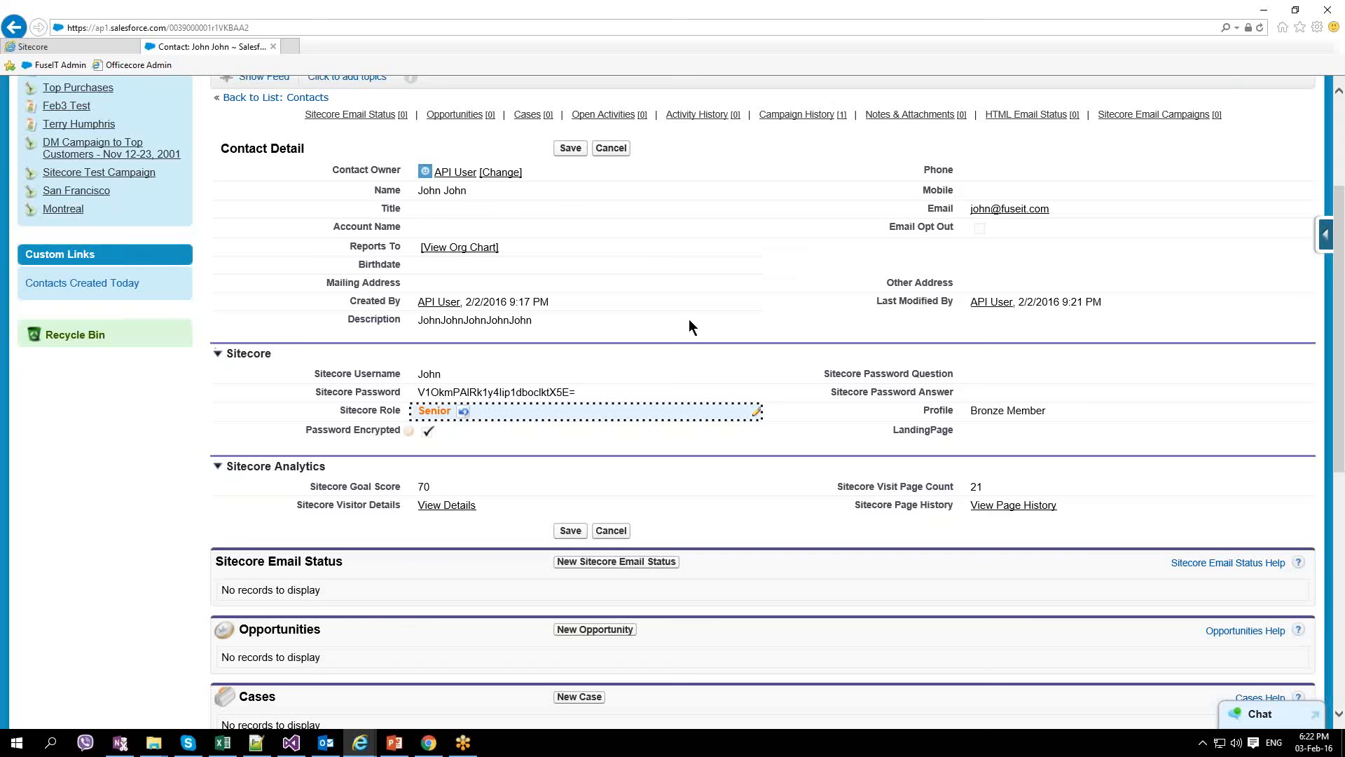
Step: Set Profile to Gold member and LandingPage to Office Products, then save the contact
double_click(1016, 411)
left_click(1023, 413)
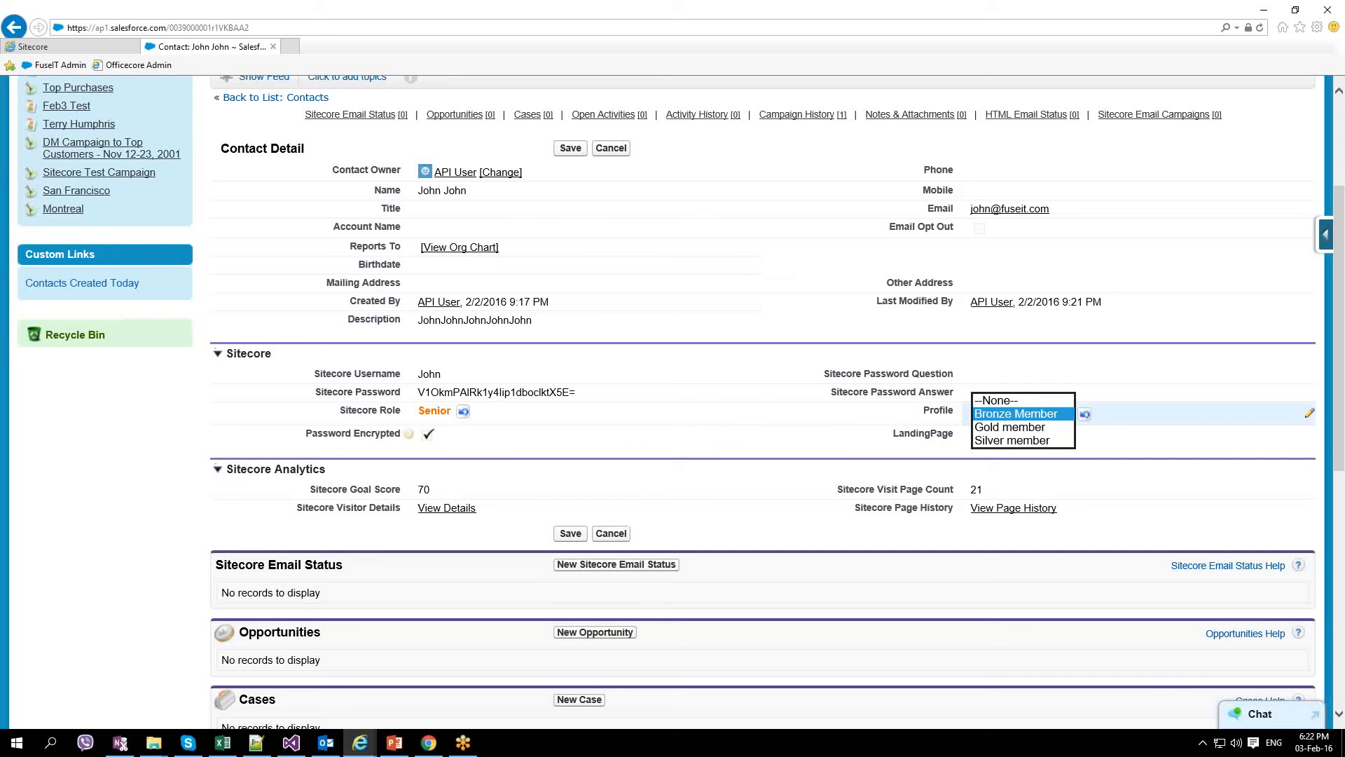
left_click(1028, 429)
double_click(1016, 433)
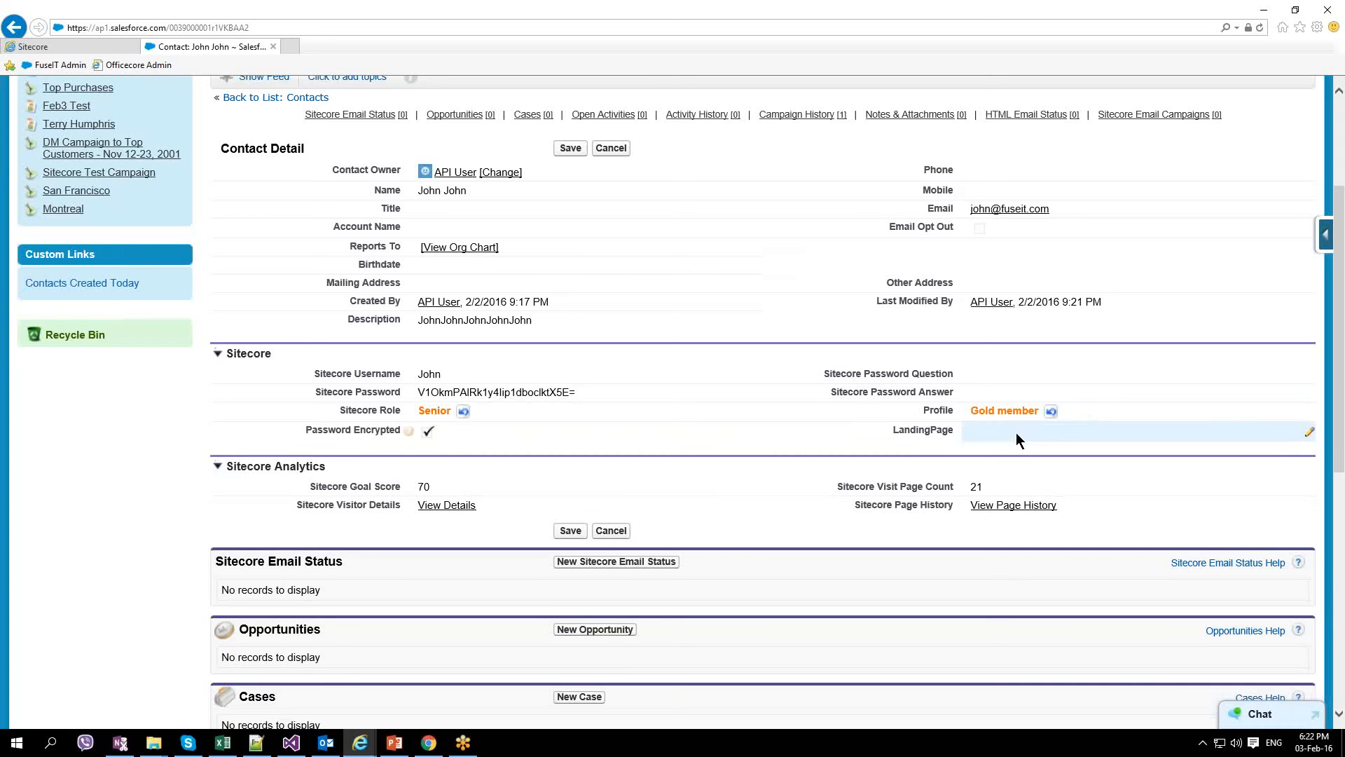
left_click(1017, 435)
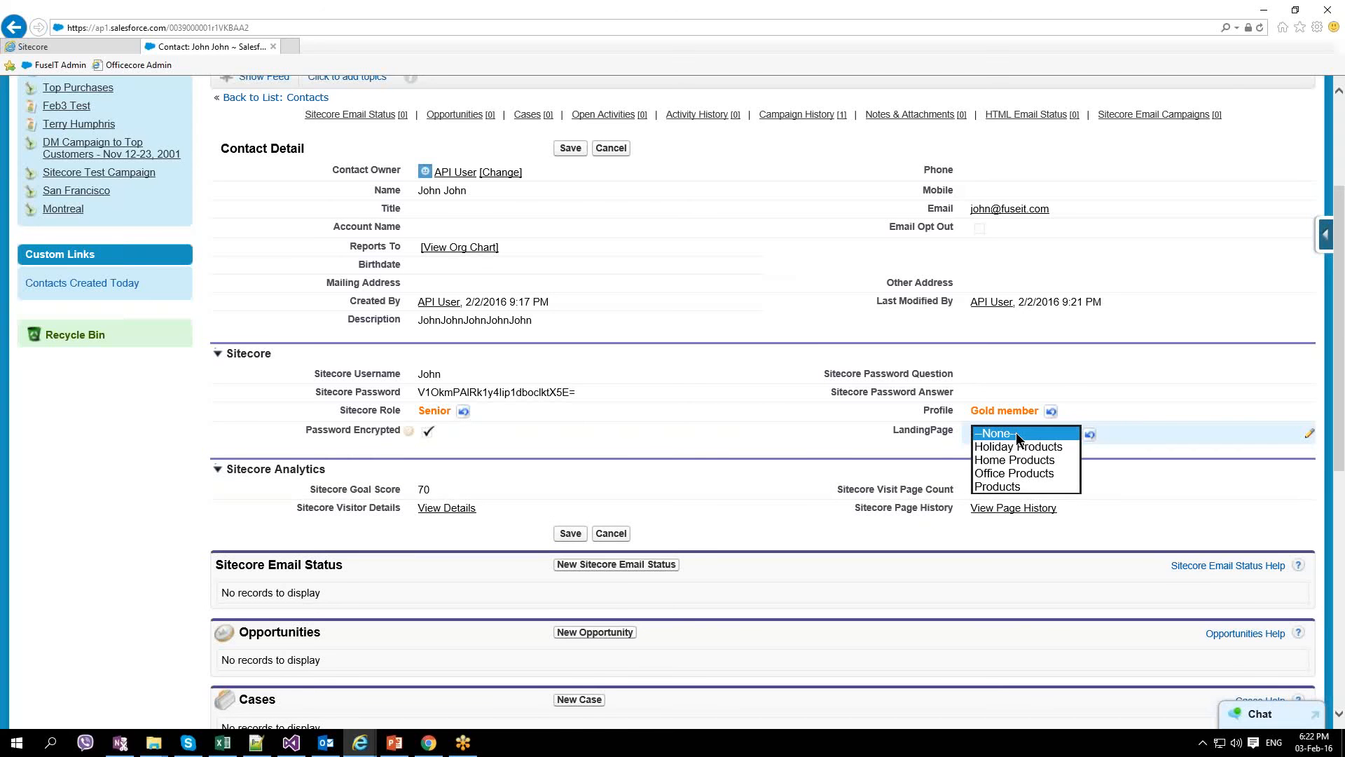
left_click(1016, 475)
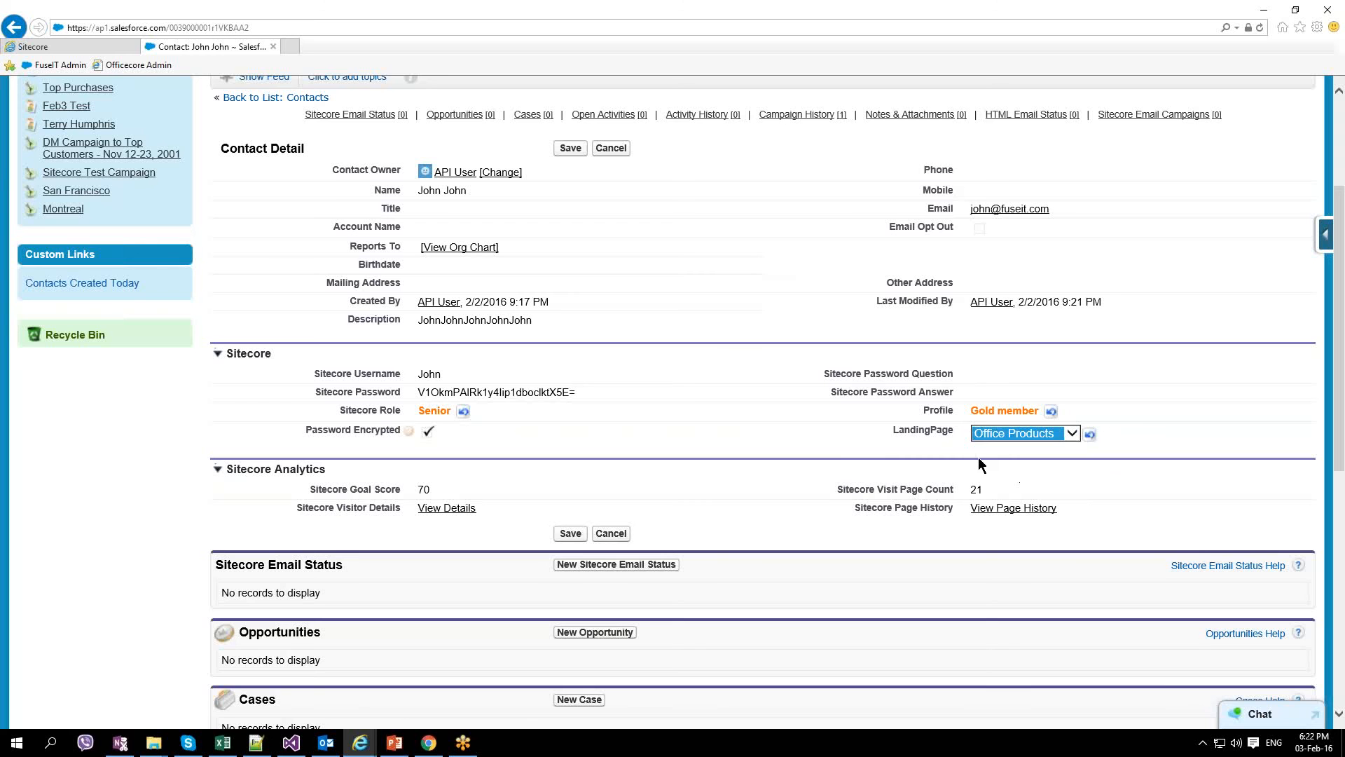
left_click(573, 533)
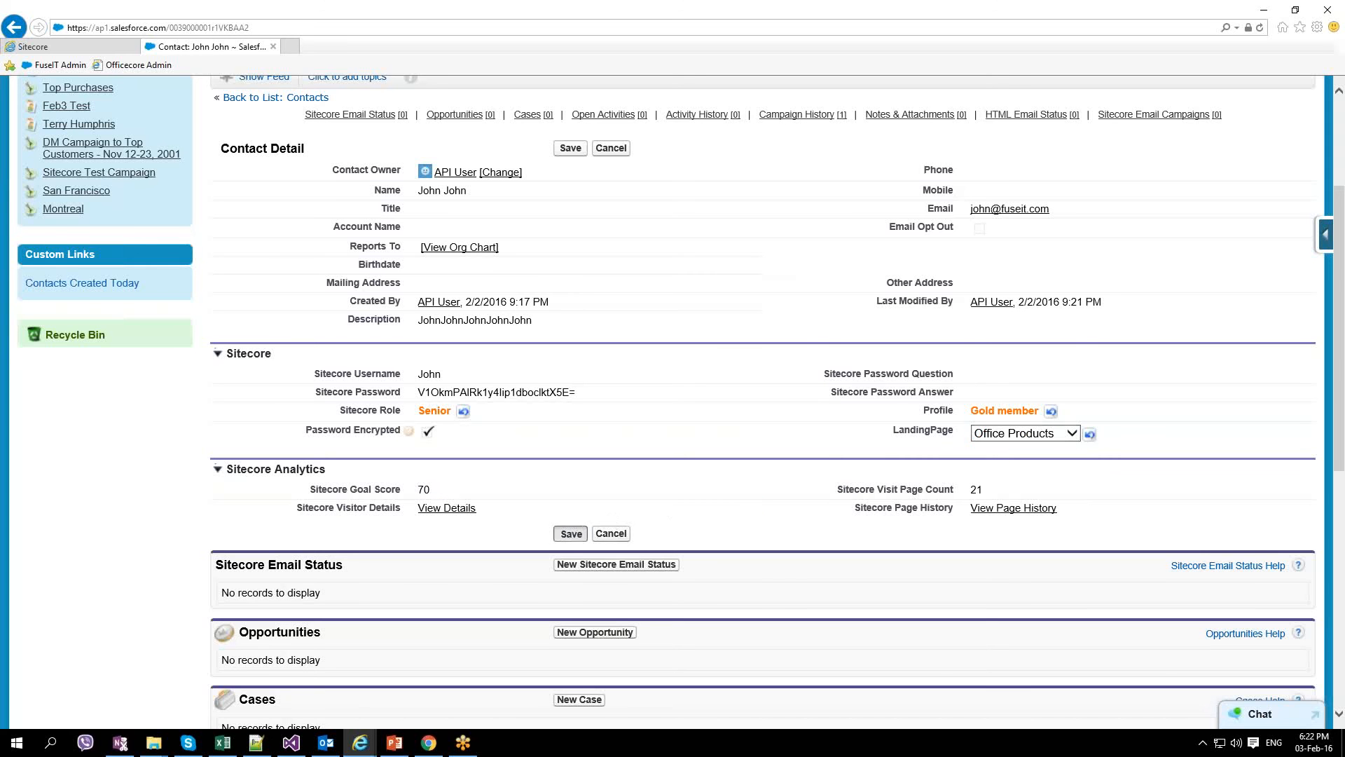
left_click(424, 746)
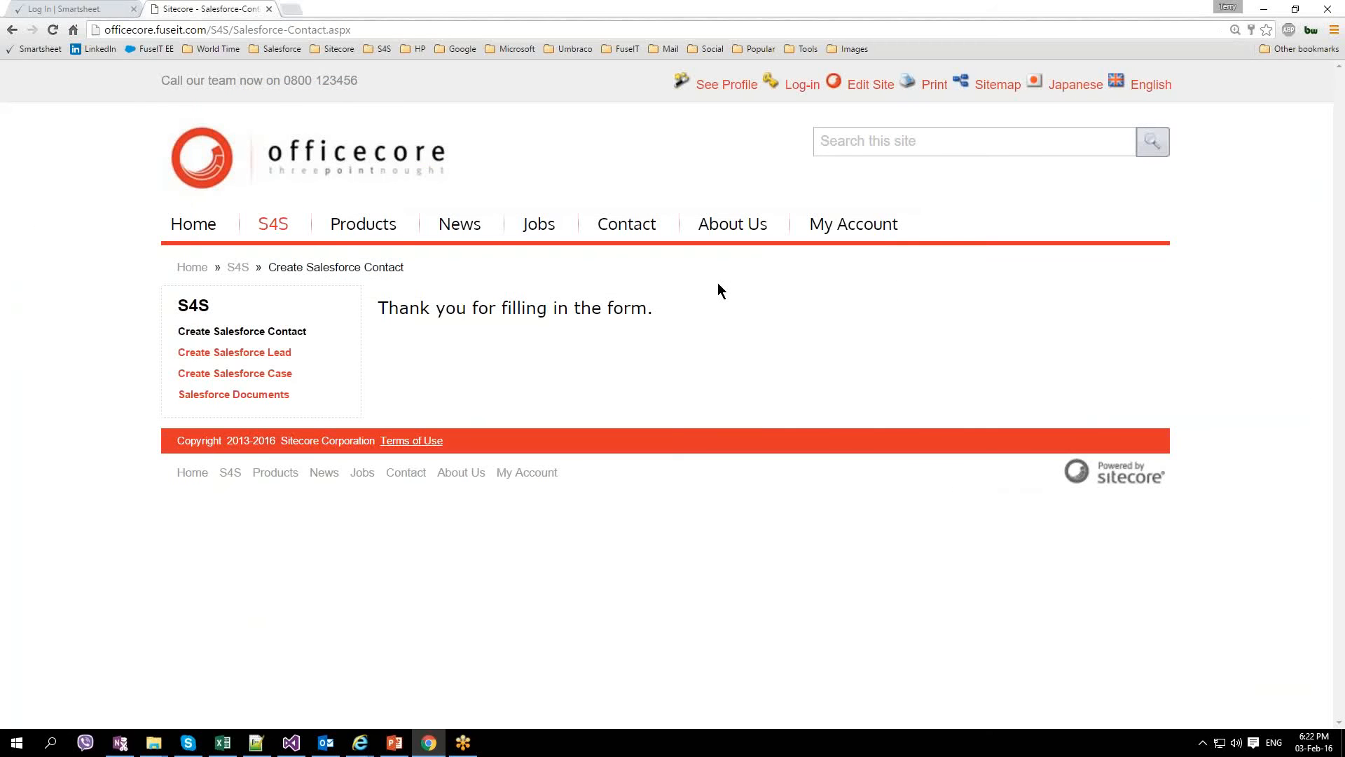
Step: Go through Log-in and Products back to the Officecore home page and browse its Welcome banner
left_click(802, 86)
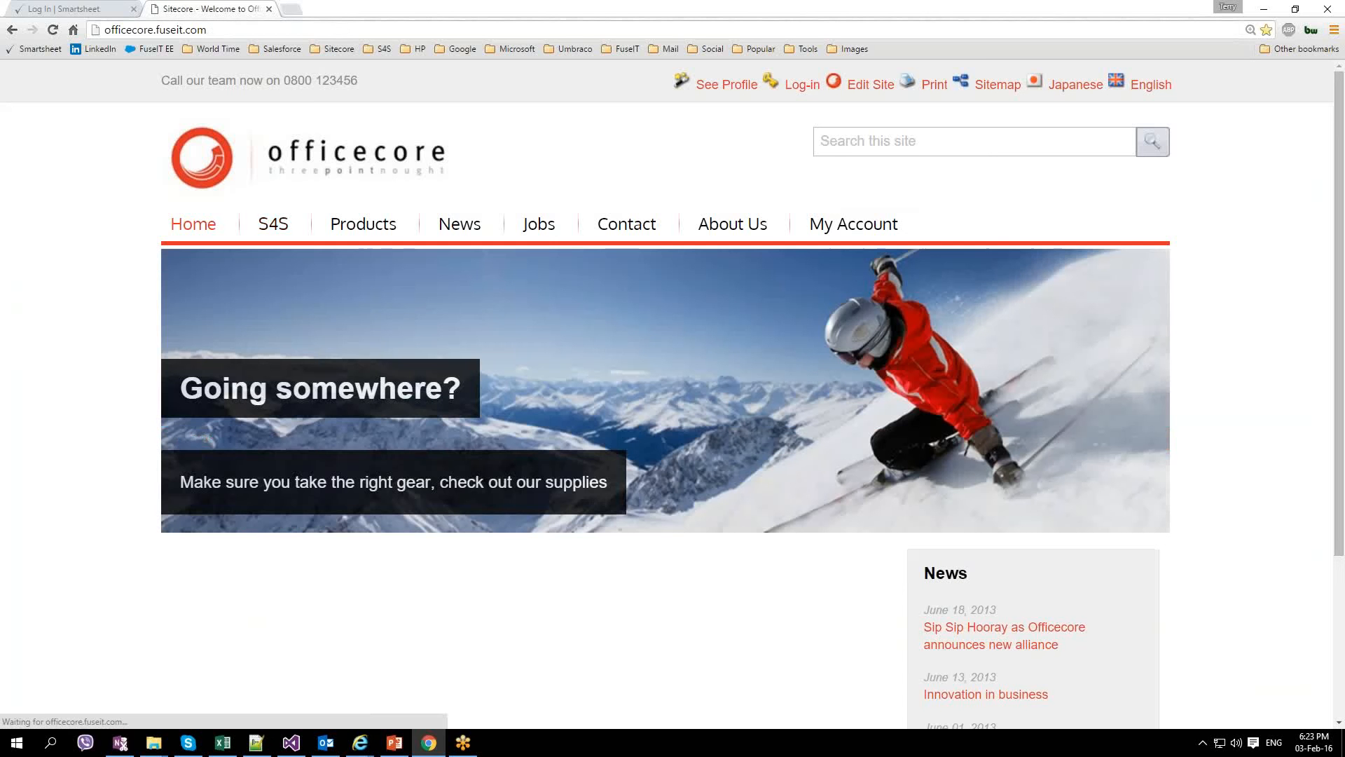
left_click(358, 224)
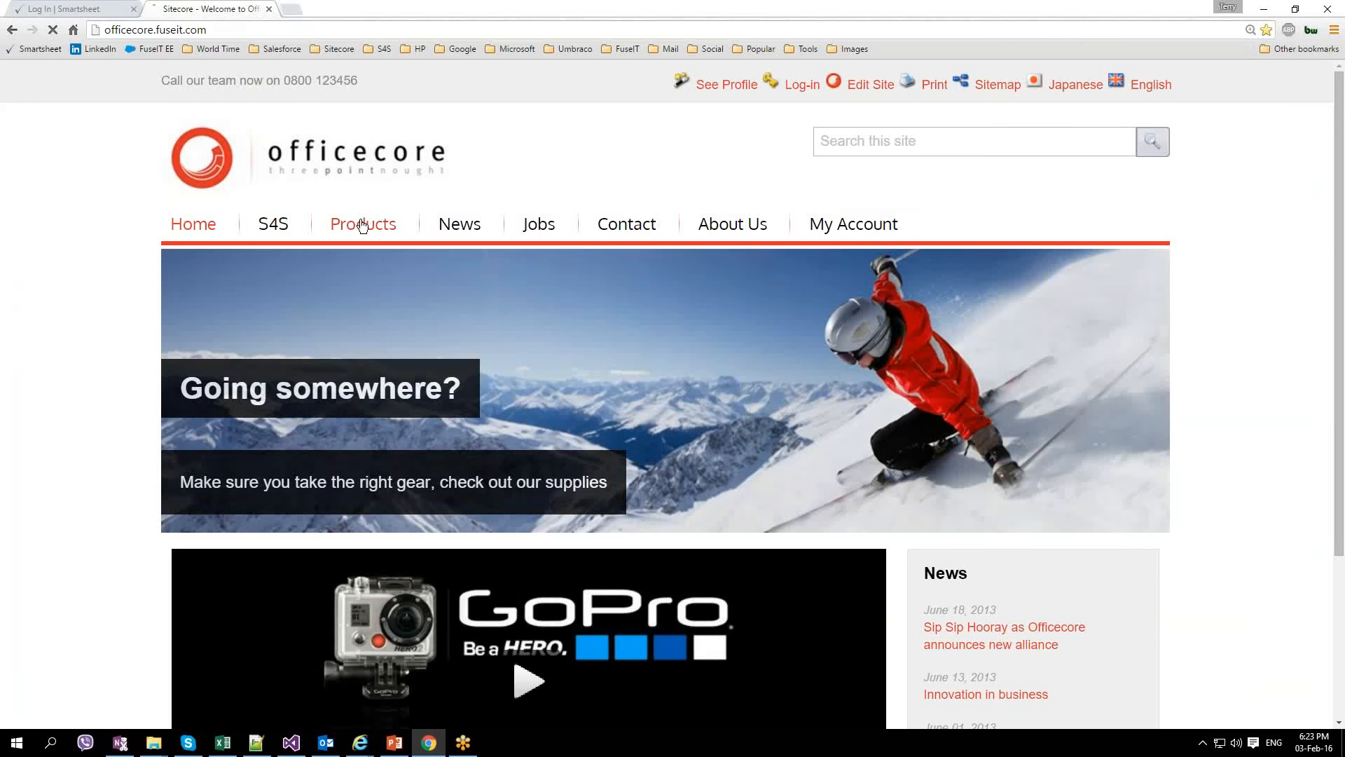
left_click(210, 225)
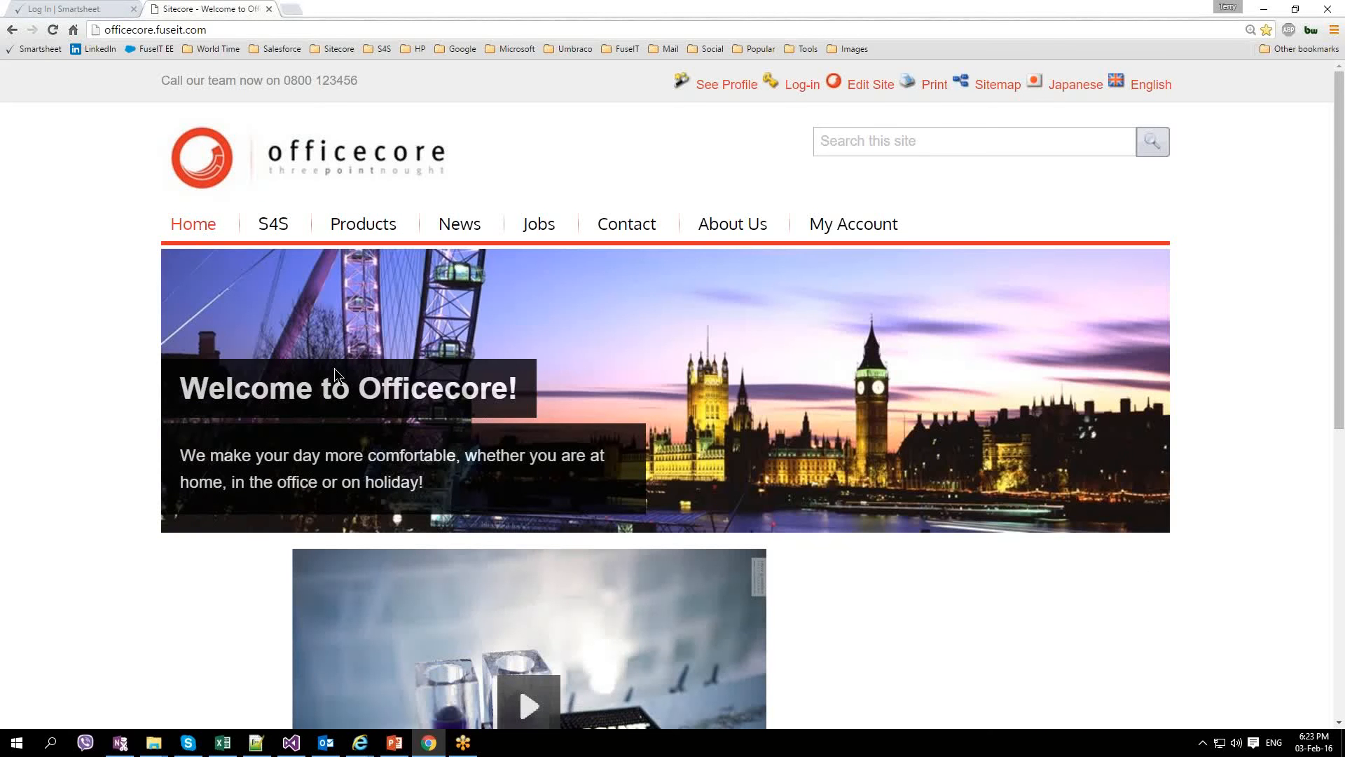
scroll(334, 368, "down", 2)
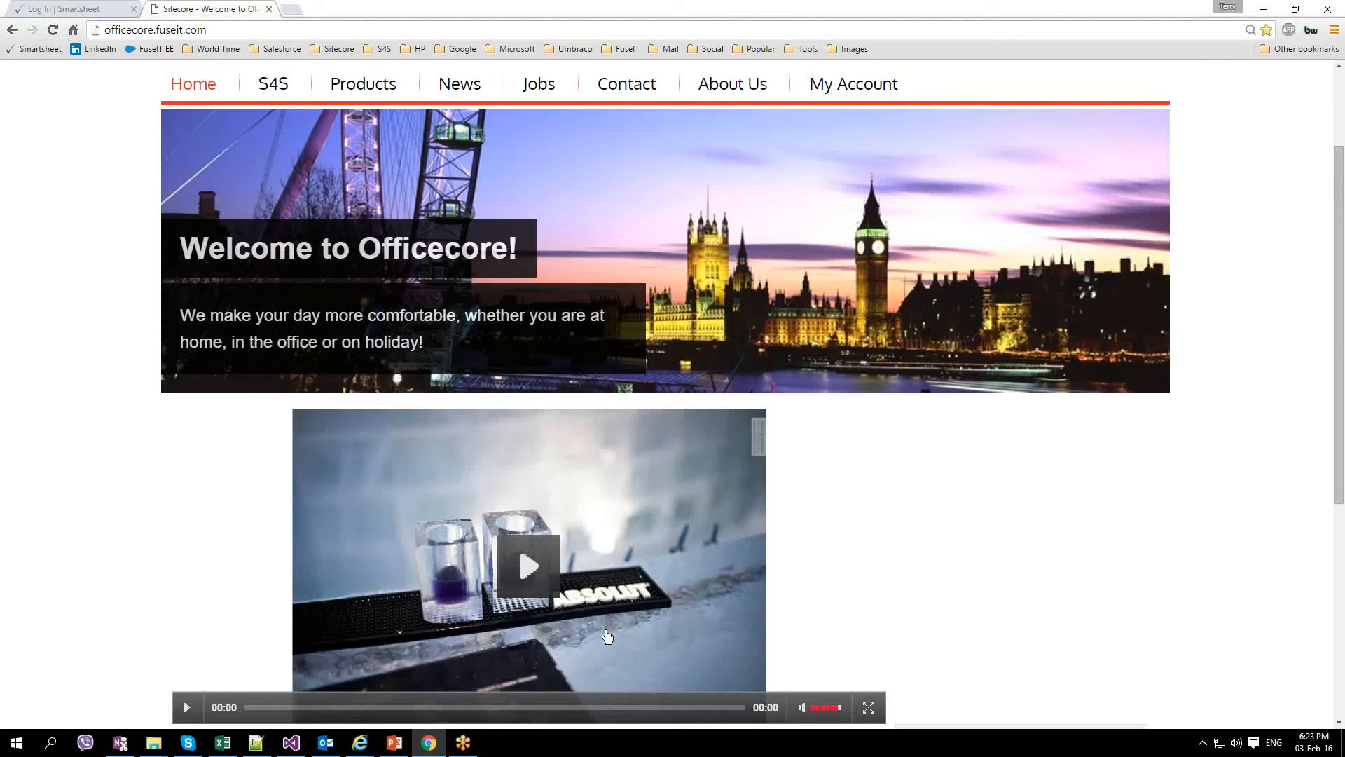
scroll(655, 594, "up", 1)
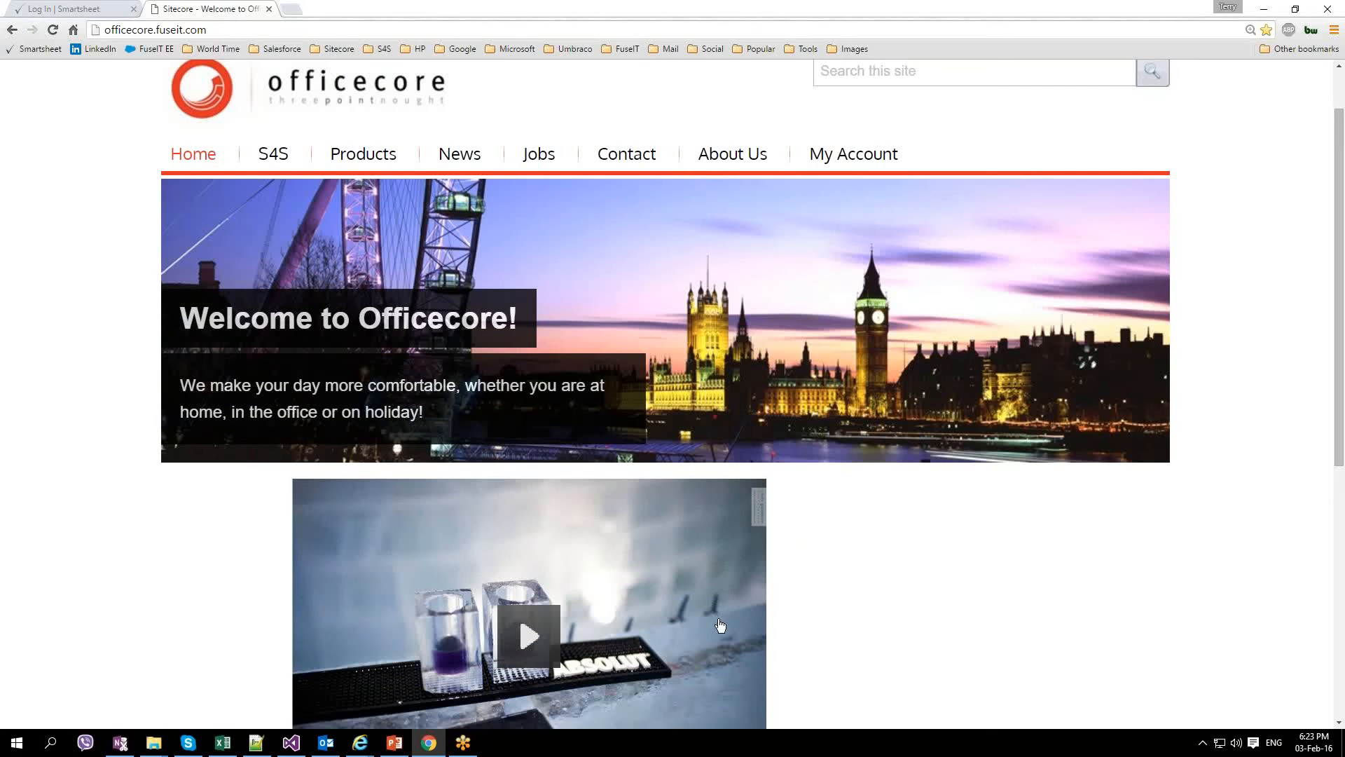
scroll(722, 612, "up", 1)
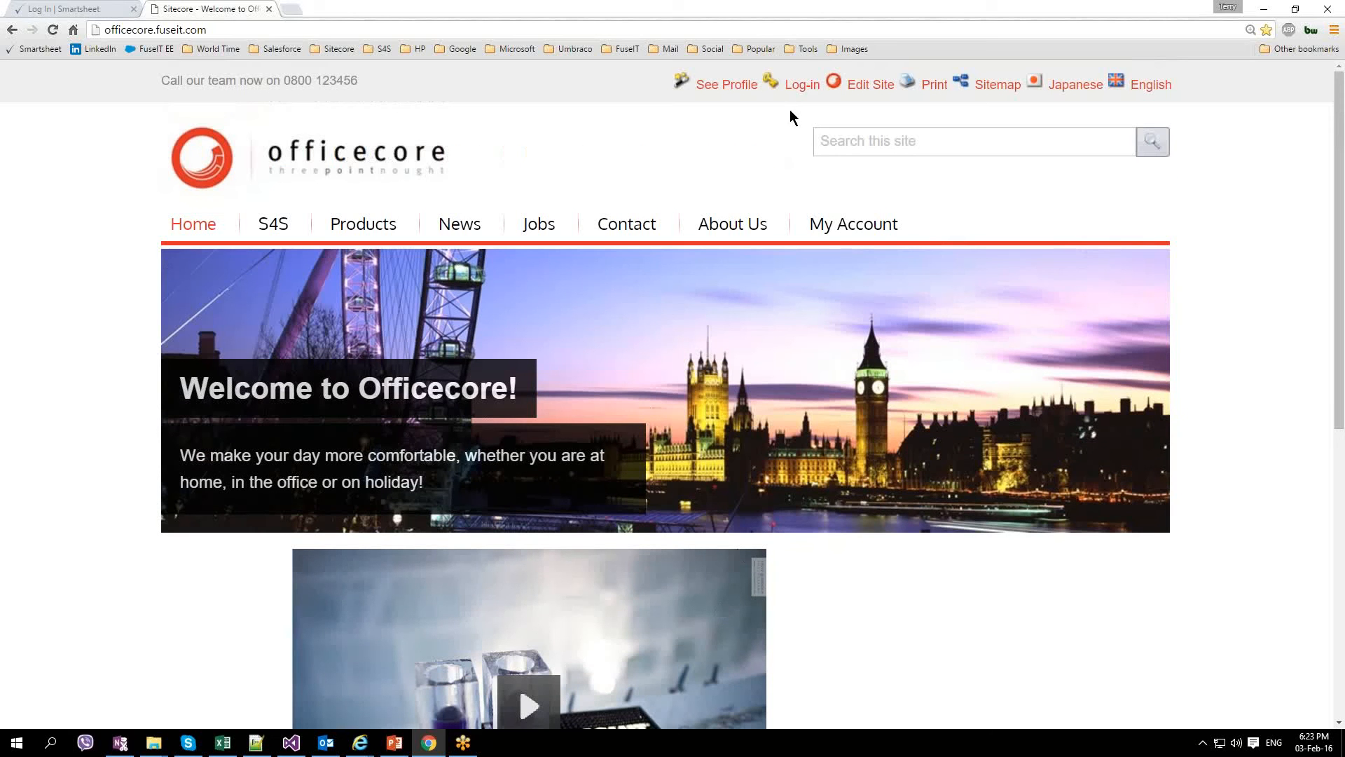
scroll(501, 611, "down", 2)
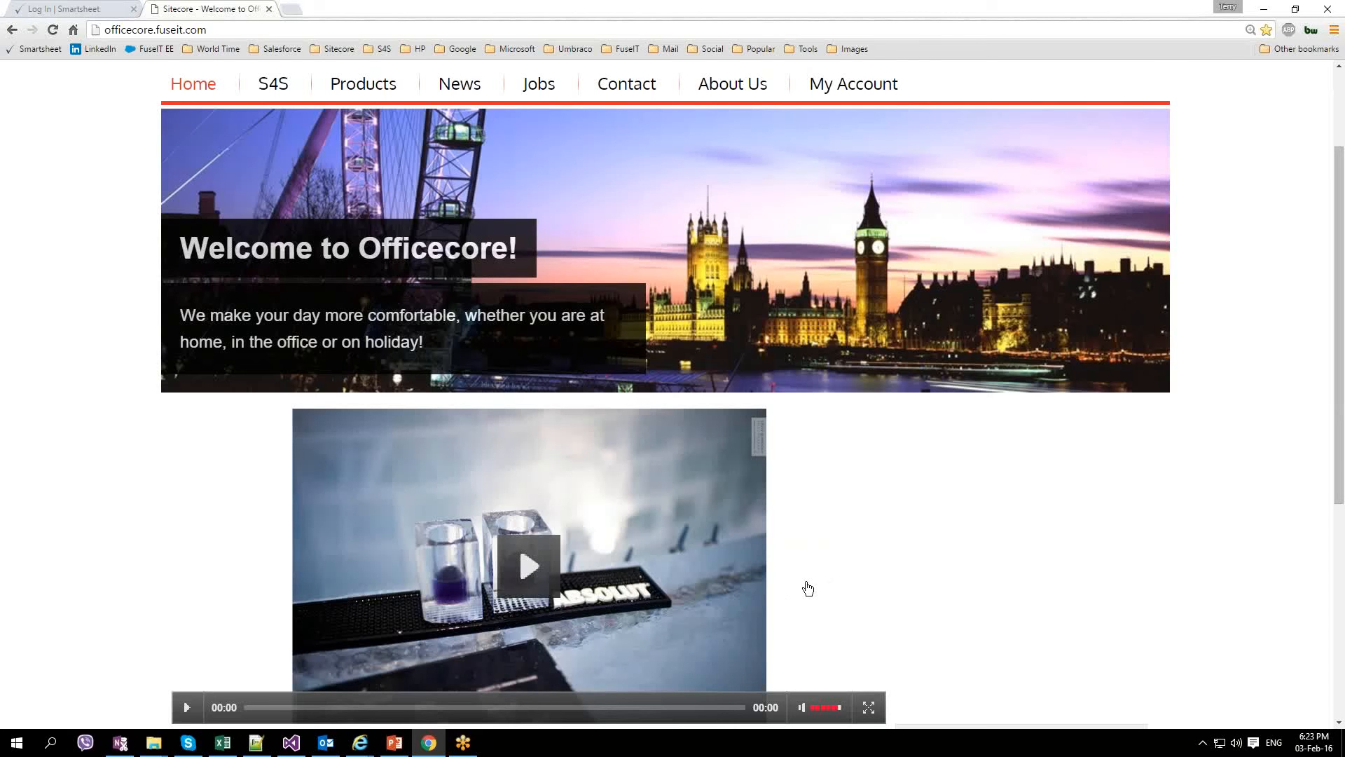
scroll(809, 592, "up", 2)
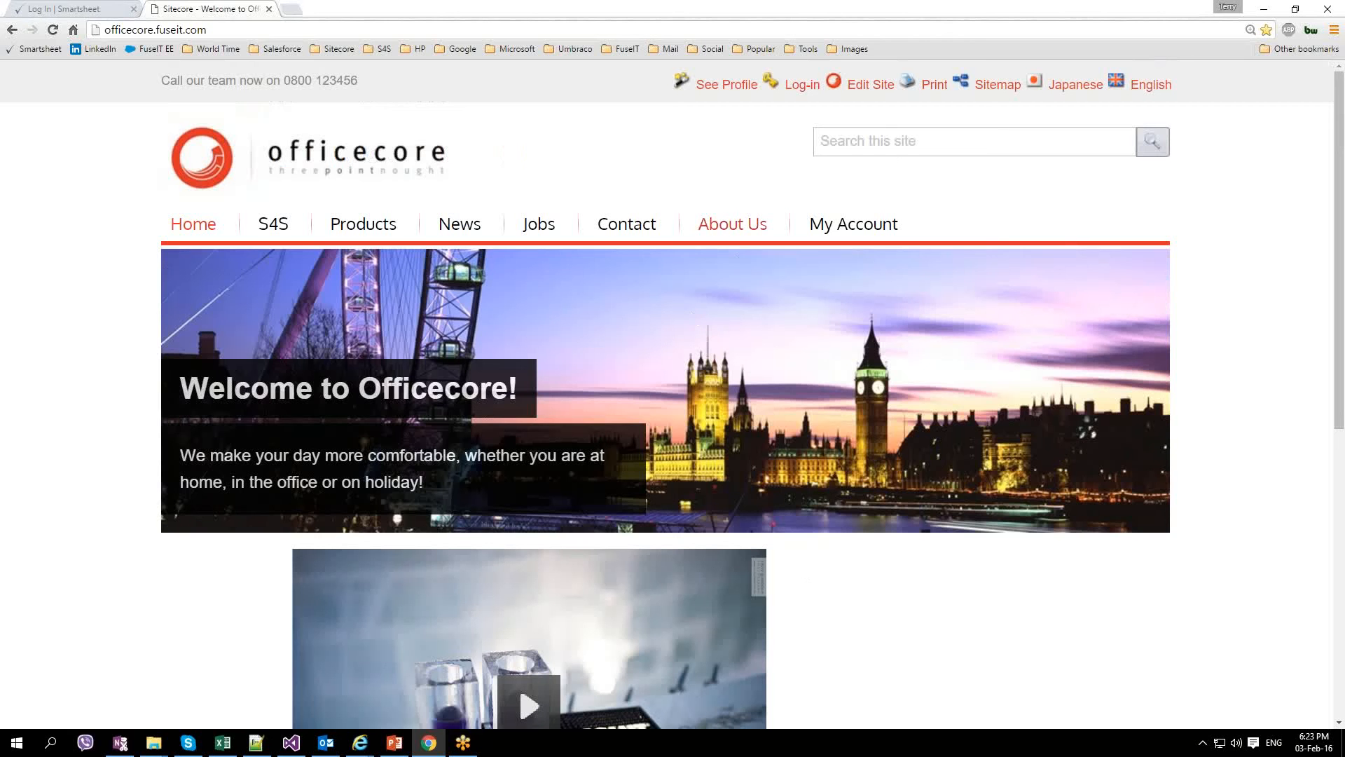
Step: Log in to Officecore with the new contact's username and password
left_click(802, 85)
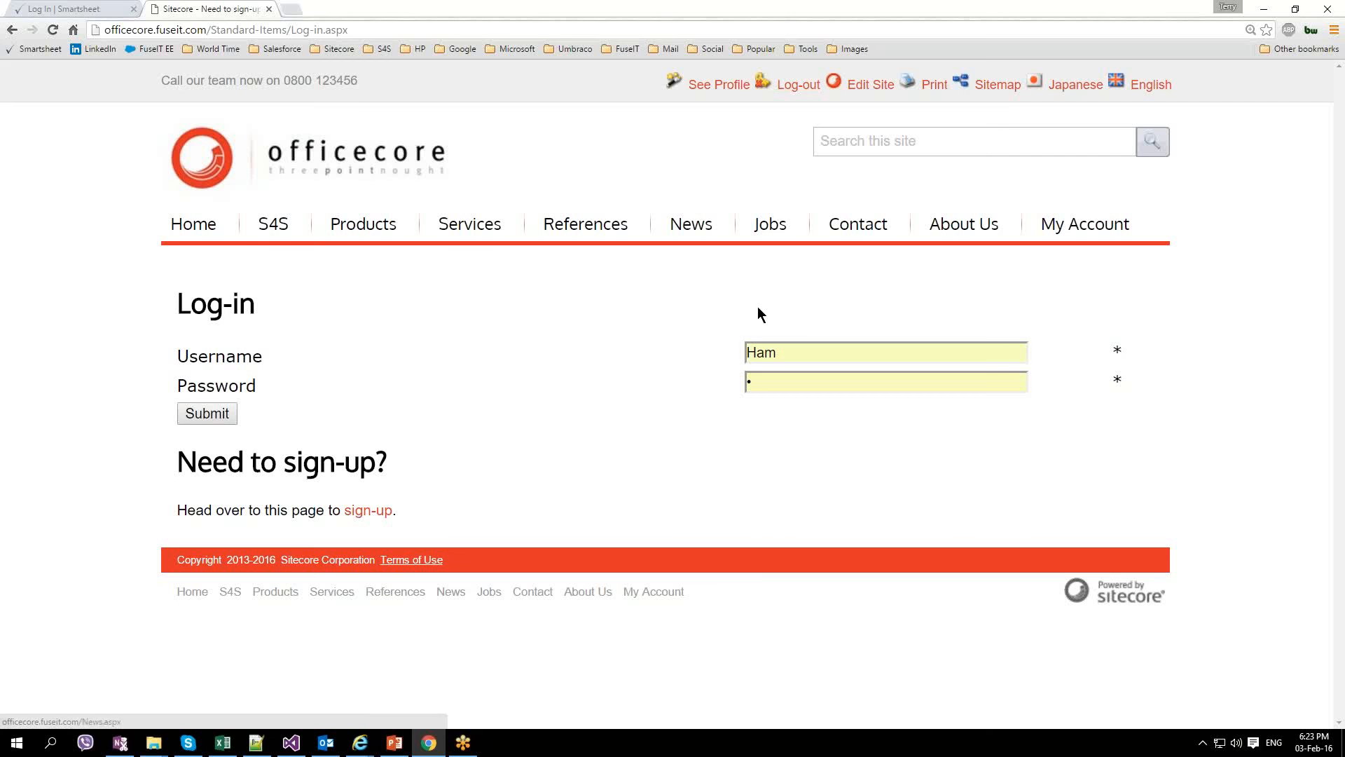
left_click_drag(784, 353, 741, 351)
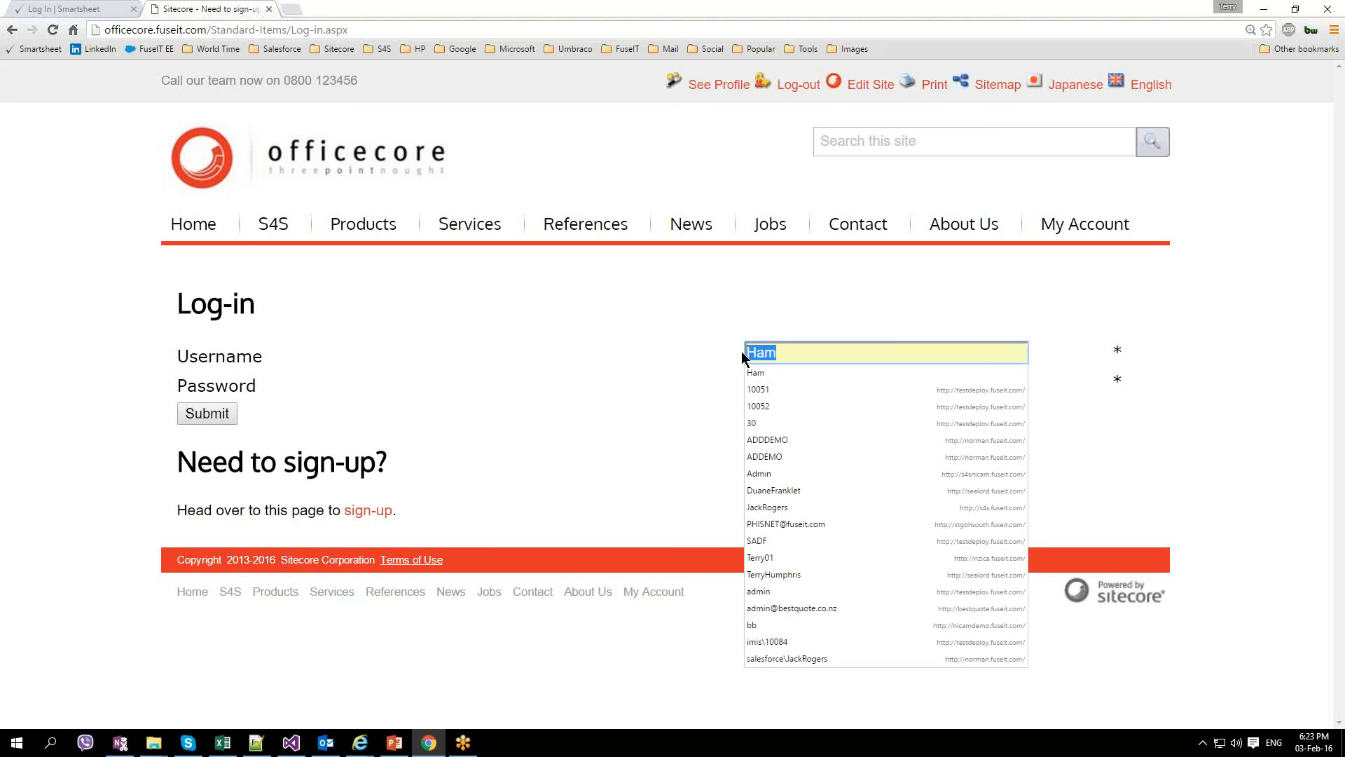
type("John")
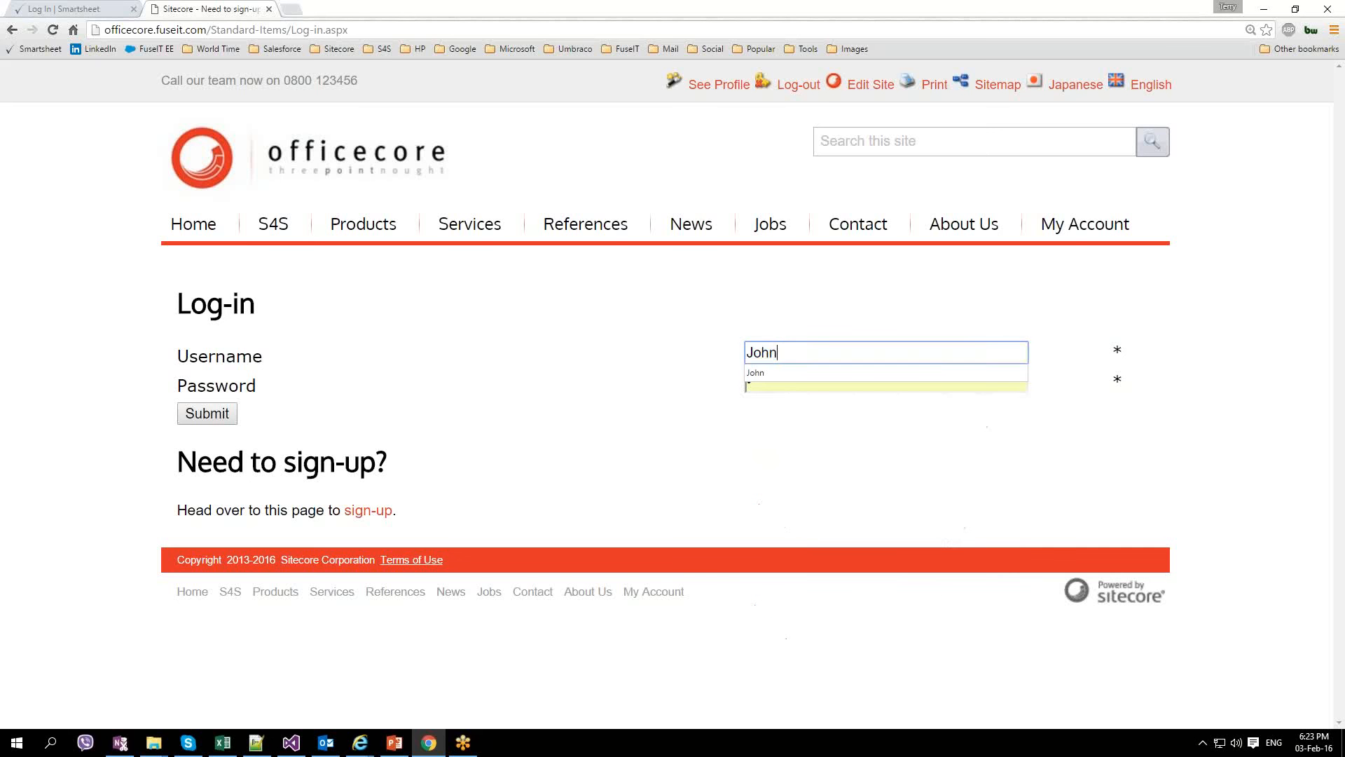
left_click(785, 381)
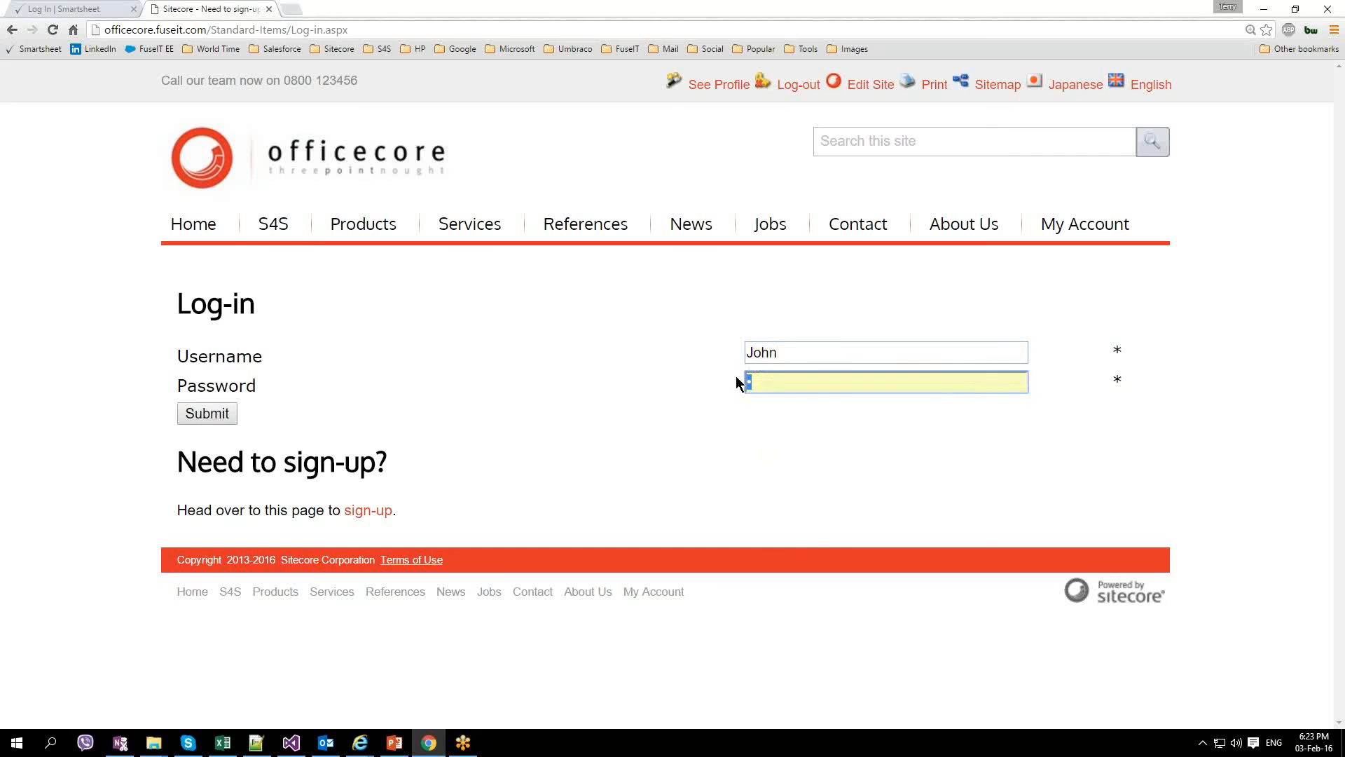
type("••••")
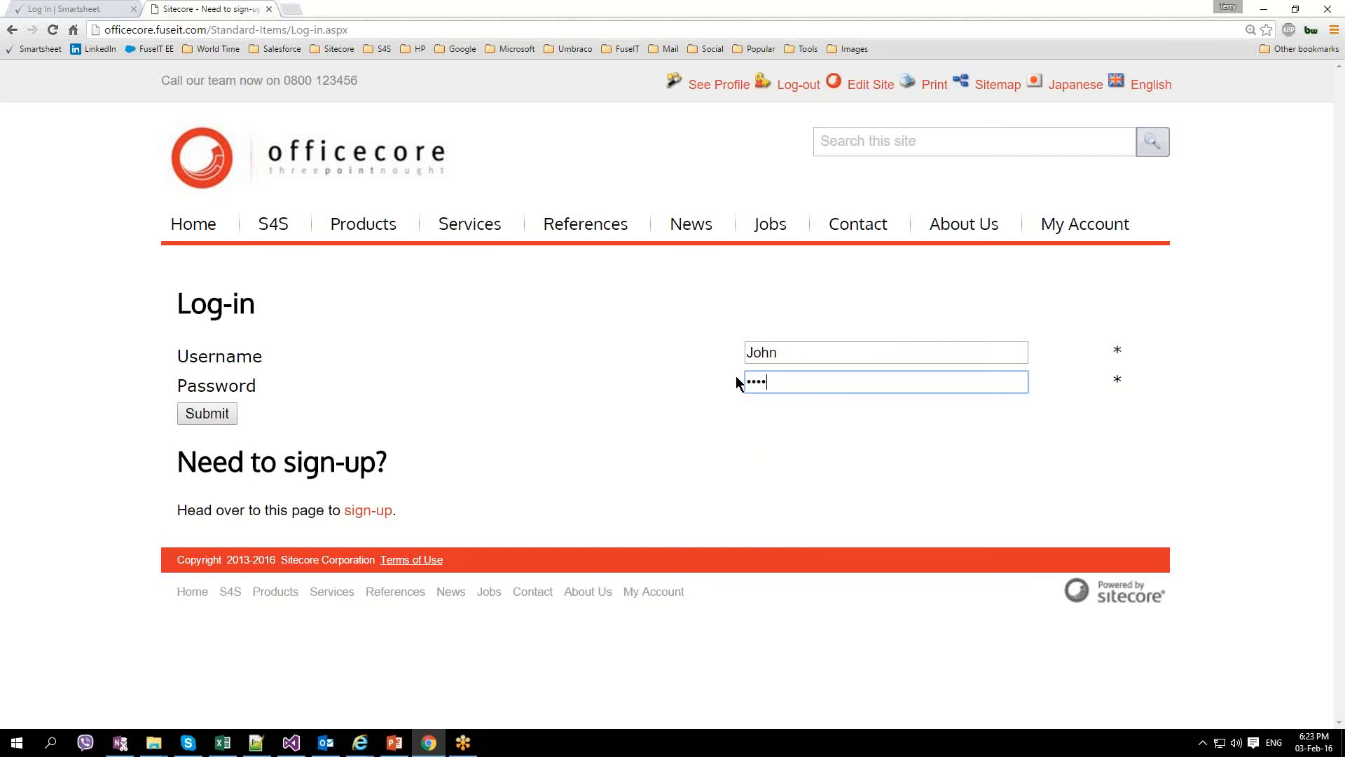
left_click(206, 413)
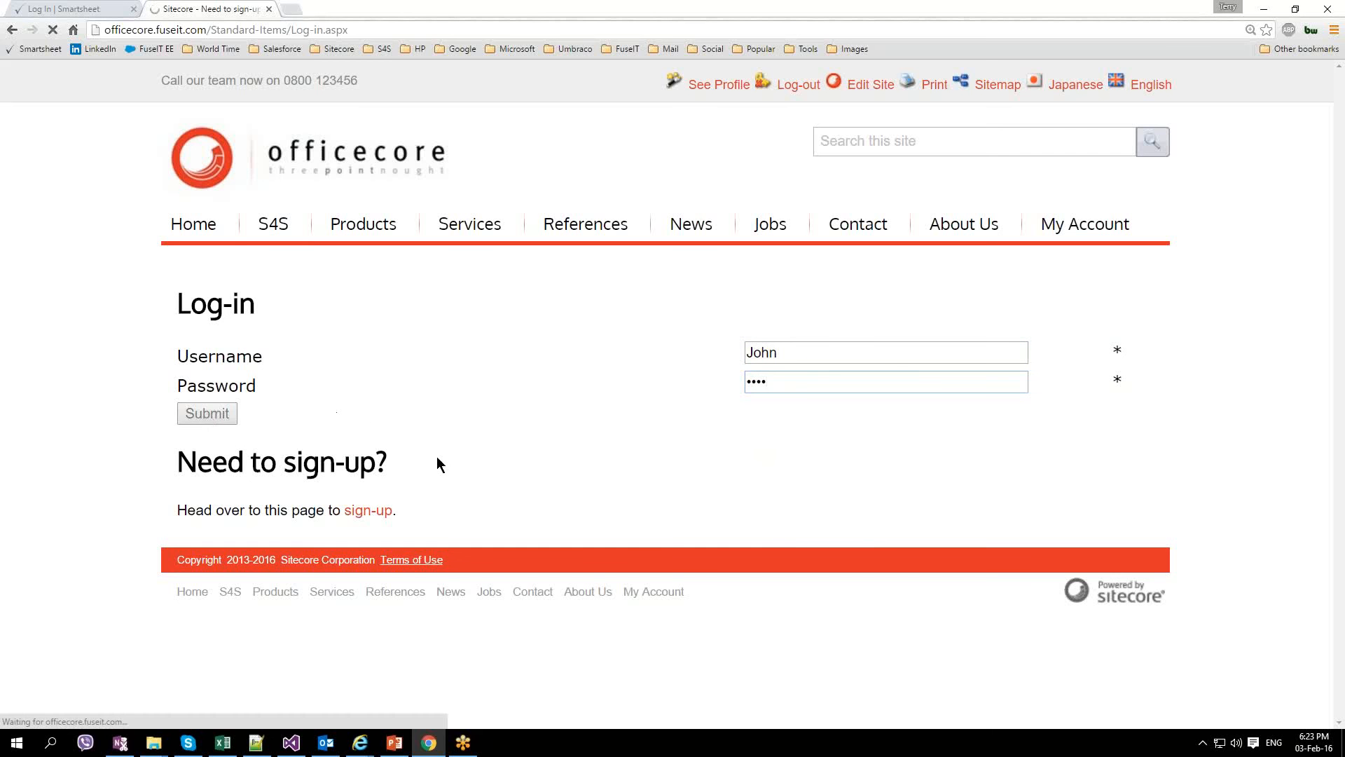
mouse_move(360, 743)
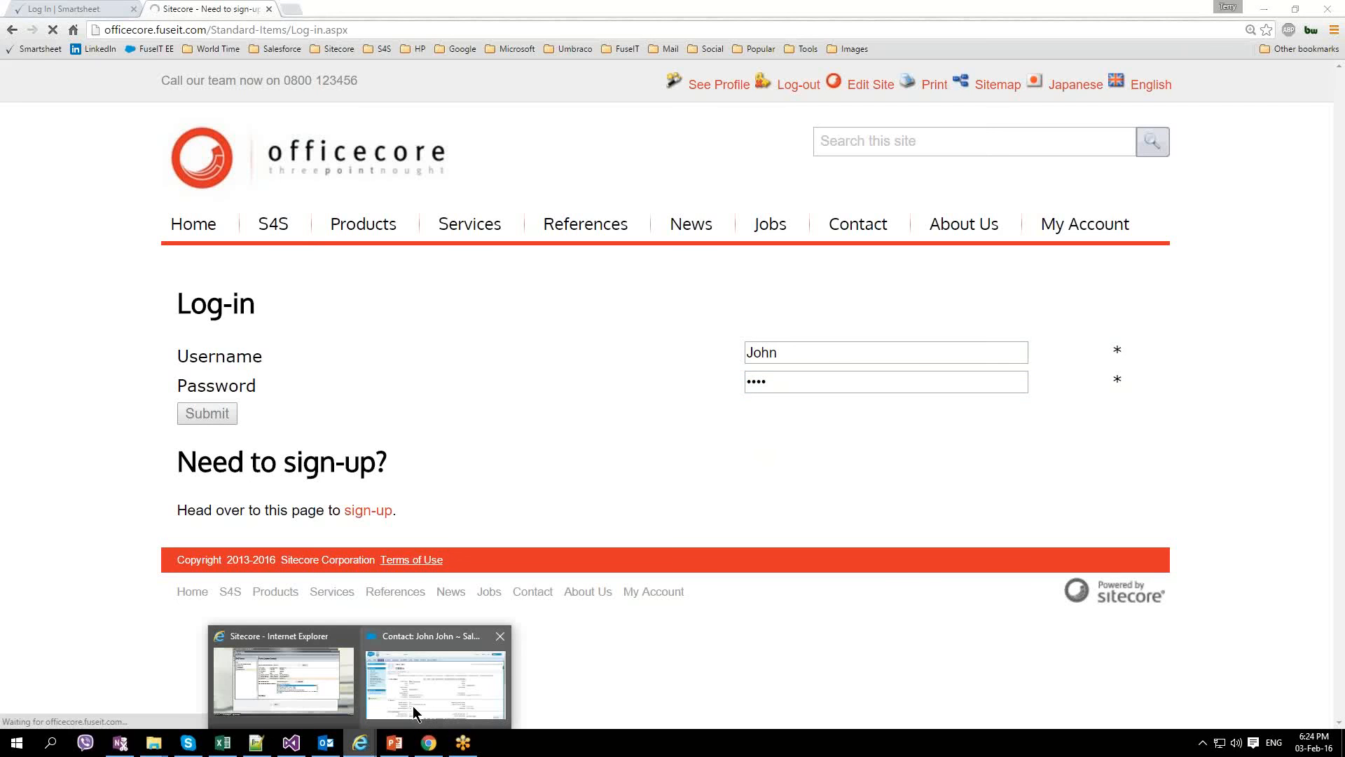
left_click(414, 705)
Step: View the Office Products page, highlighting and then deselecting its heading
scroll(566, 528, "down", 1)
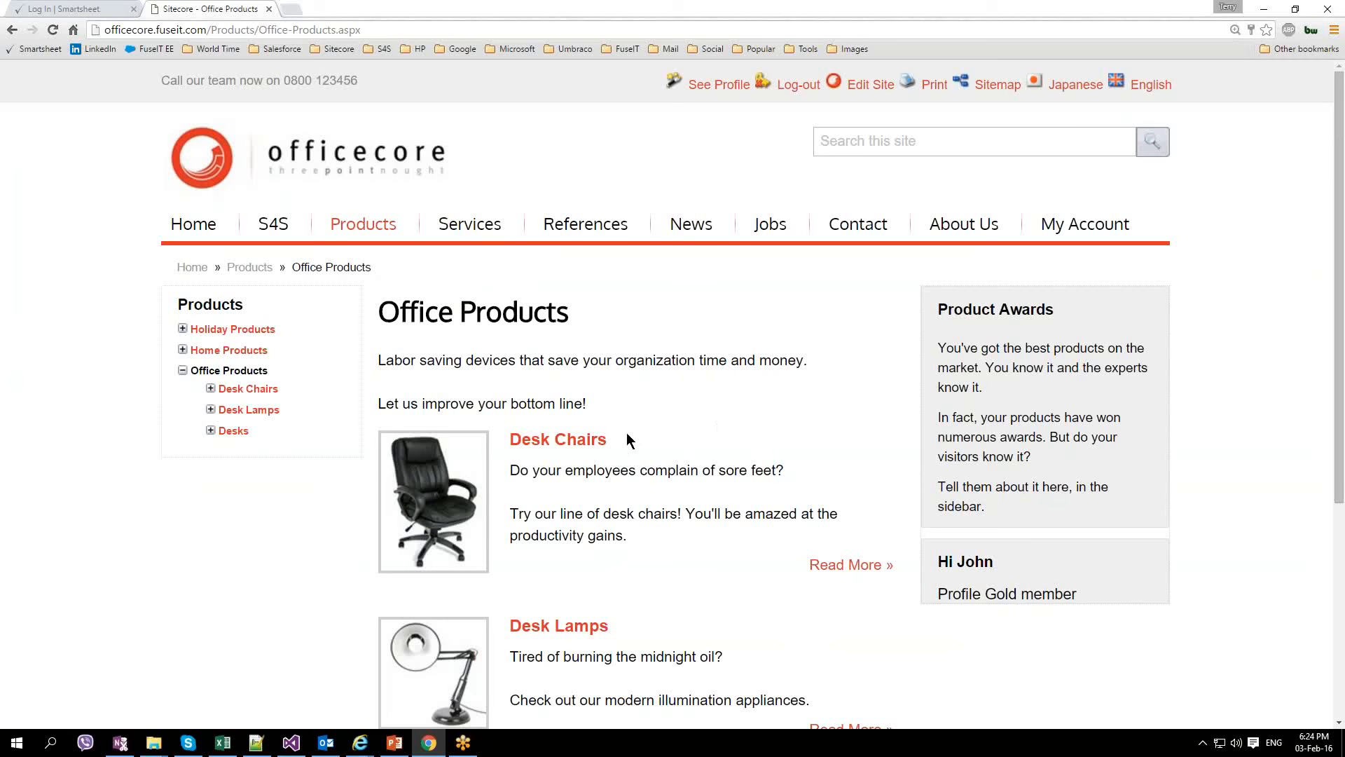
left_click_drag(379, 313, 568, 332)
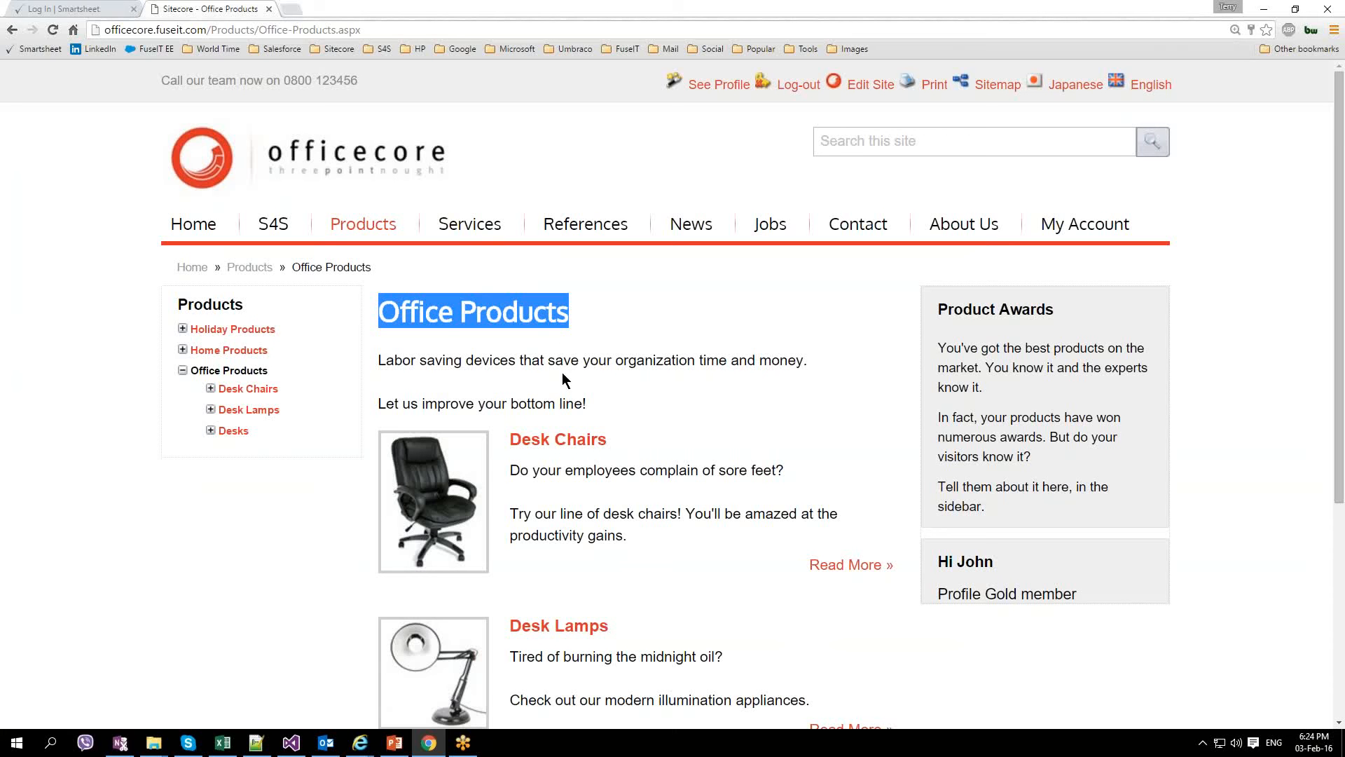
left_click(605, 390)
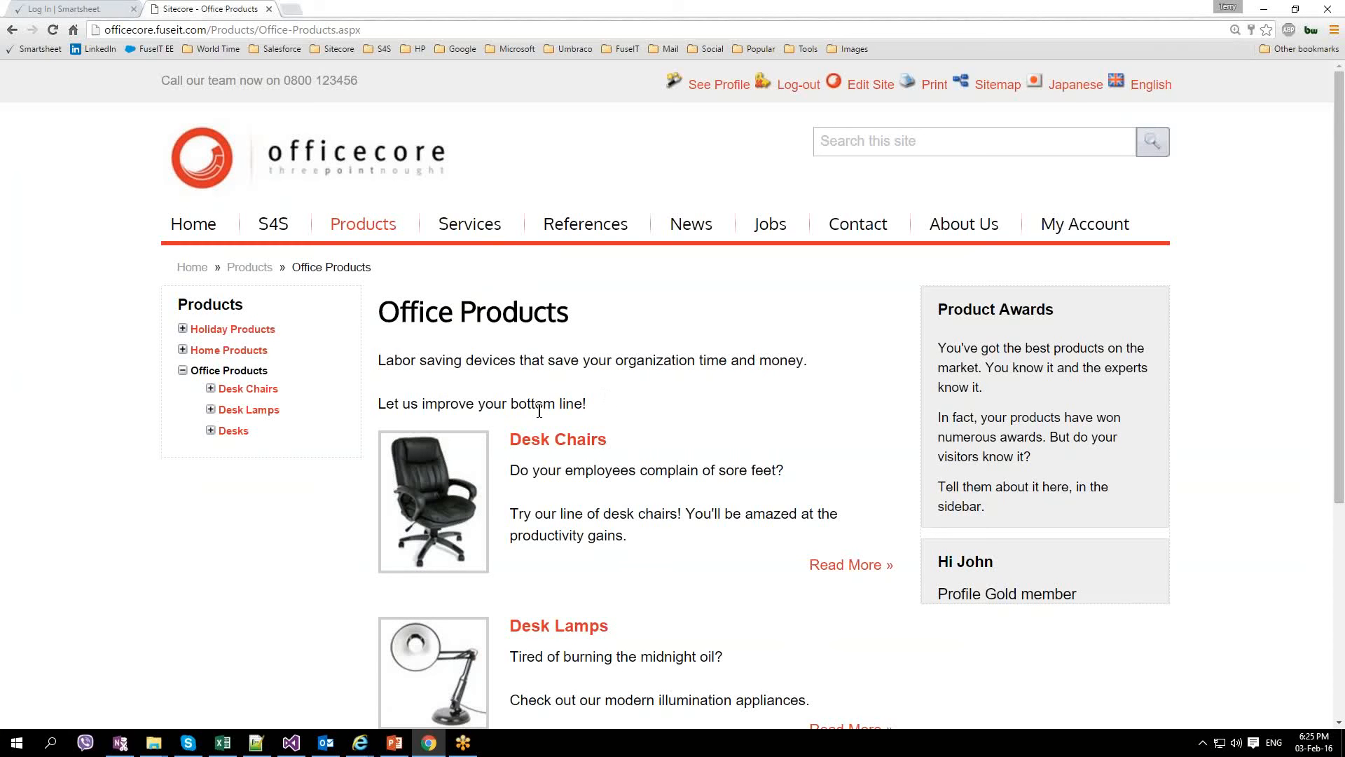
Step: Open the Top Purchases campaign and review its 19 members, all with status Sent
mouse_move(359, 742)
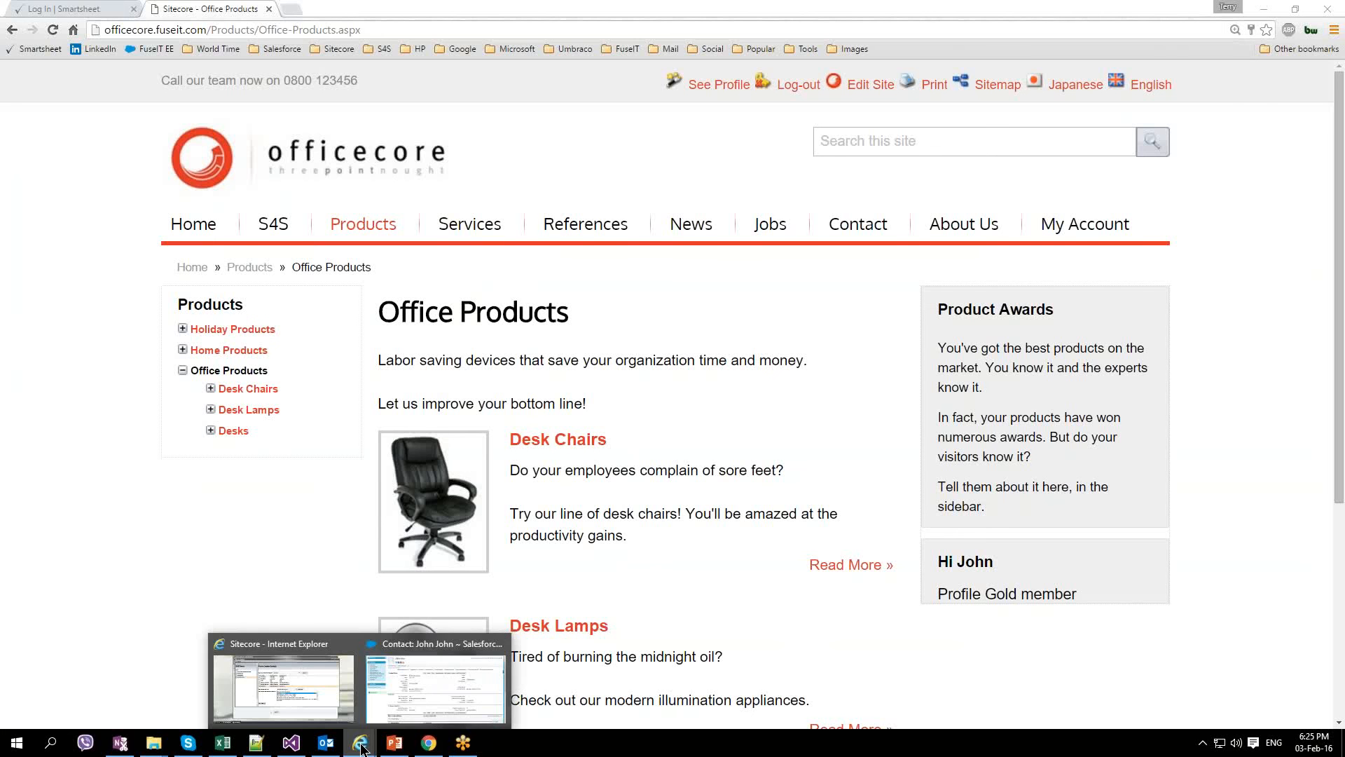
left_click(421, 705)
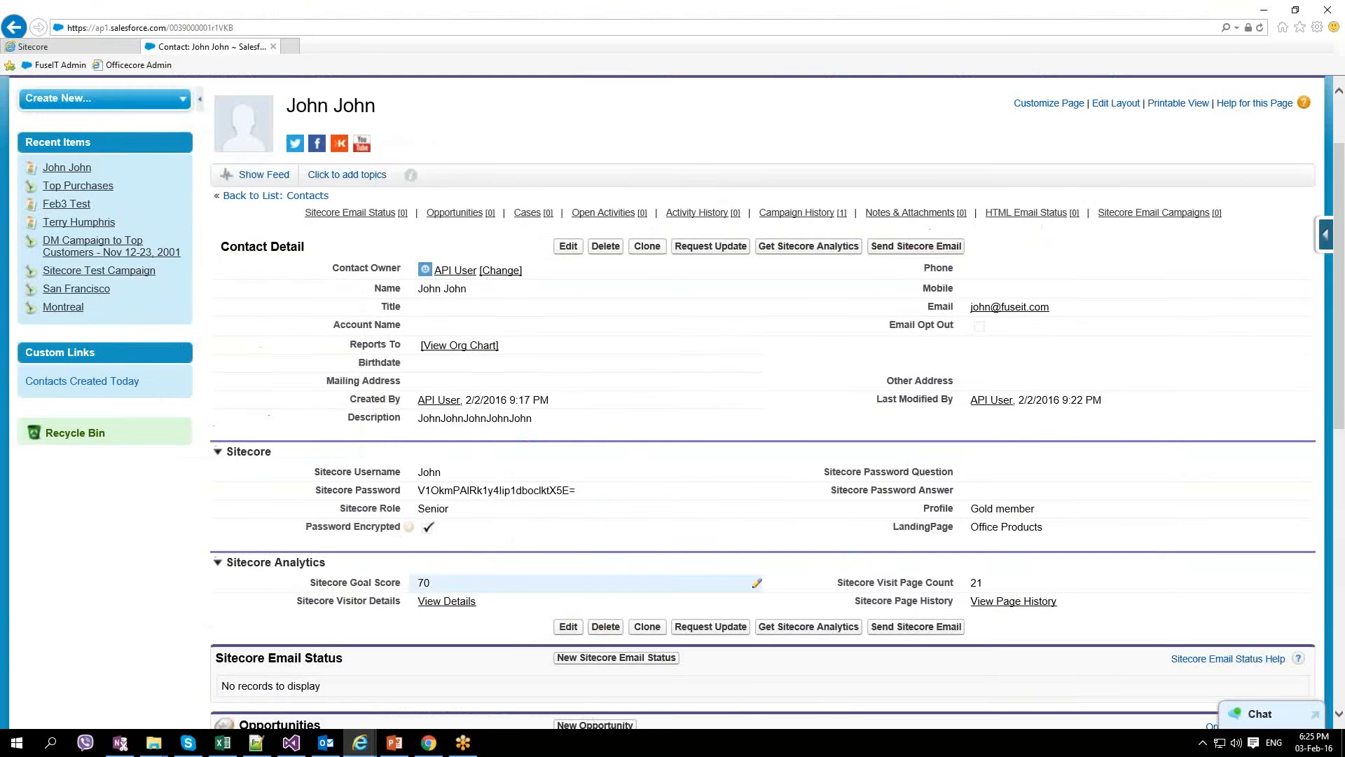
scroll(738, 465, "up", 2)
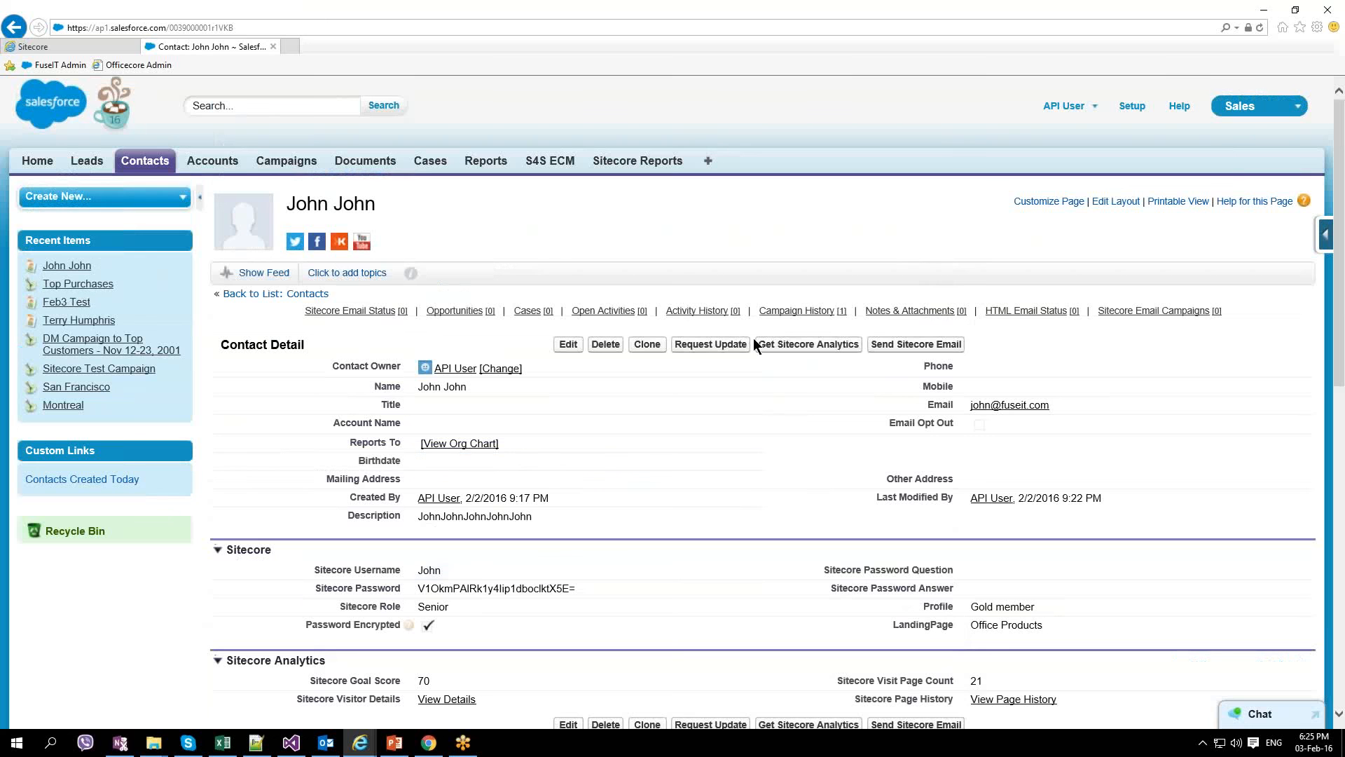
left_click(288, 165)
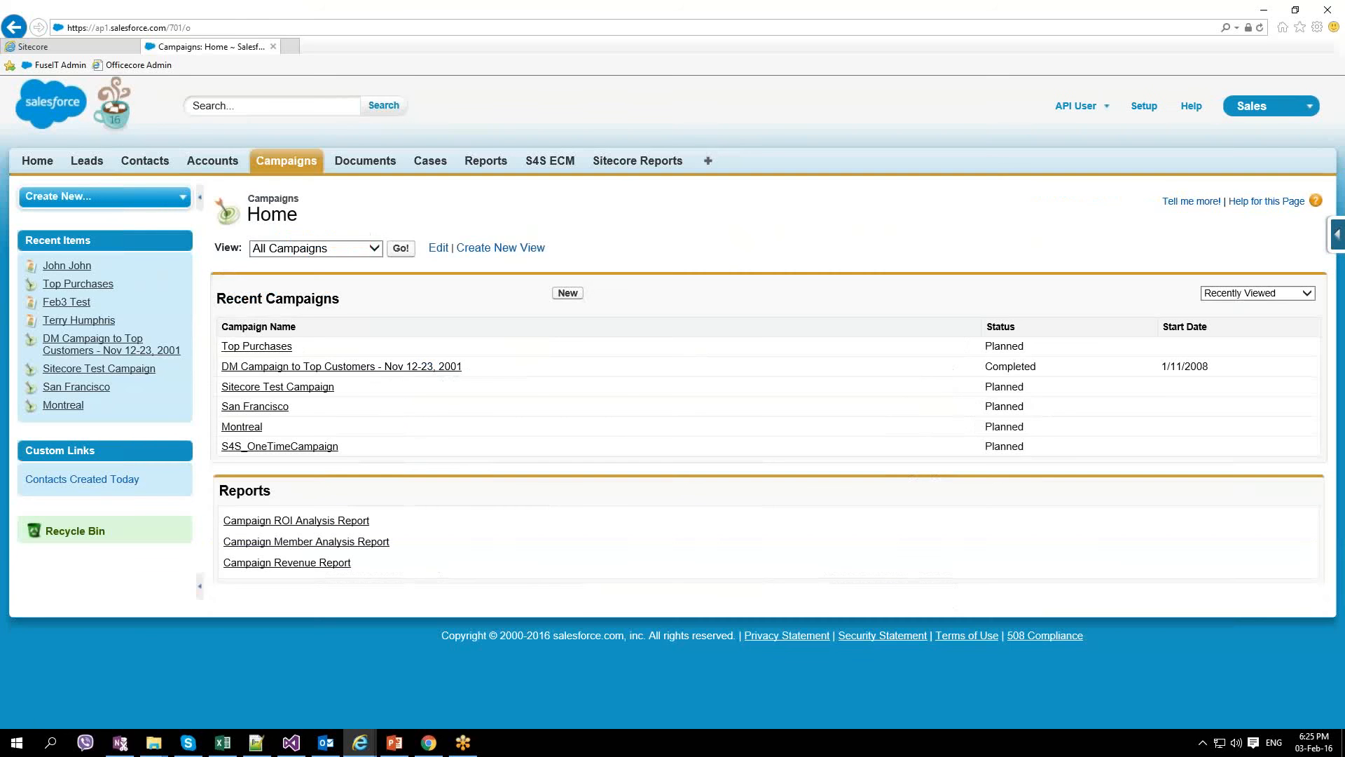
left_click(251, 351)
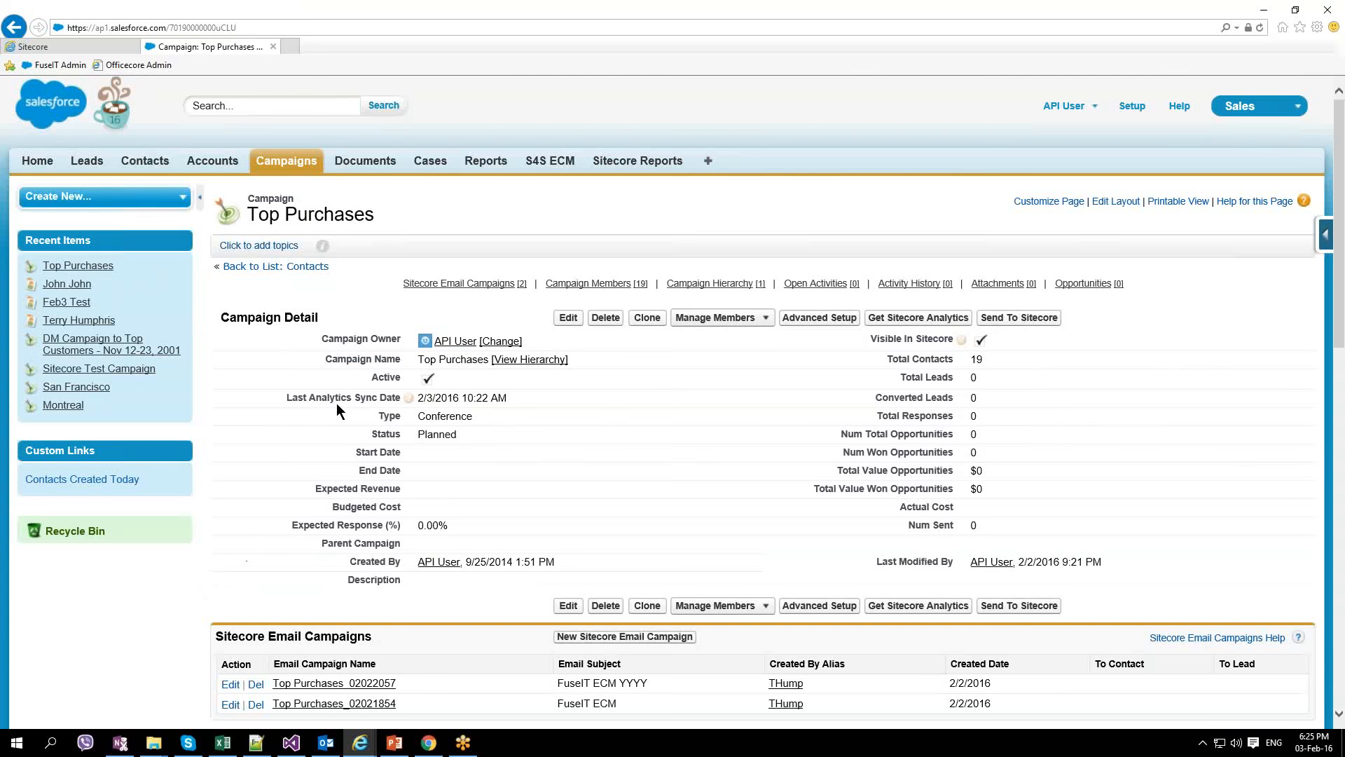
scroll(306, 420, "down", 7)
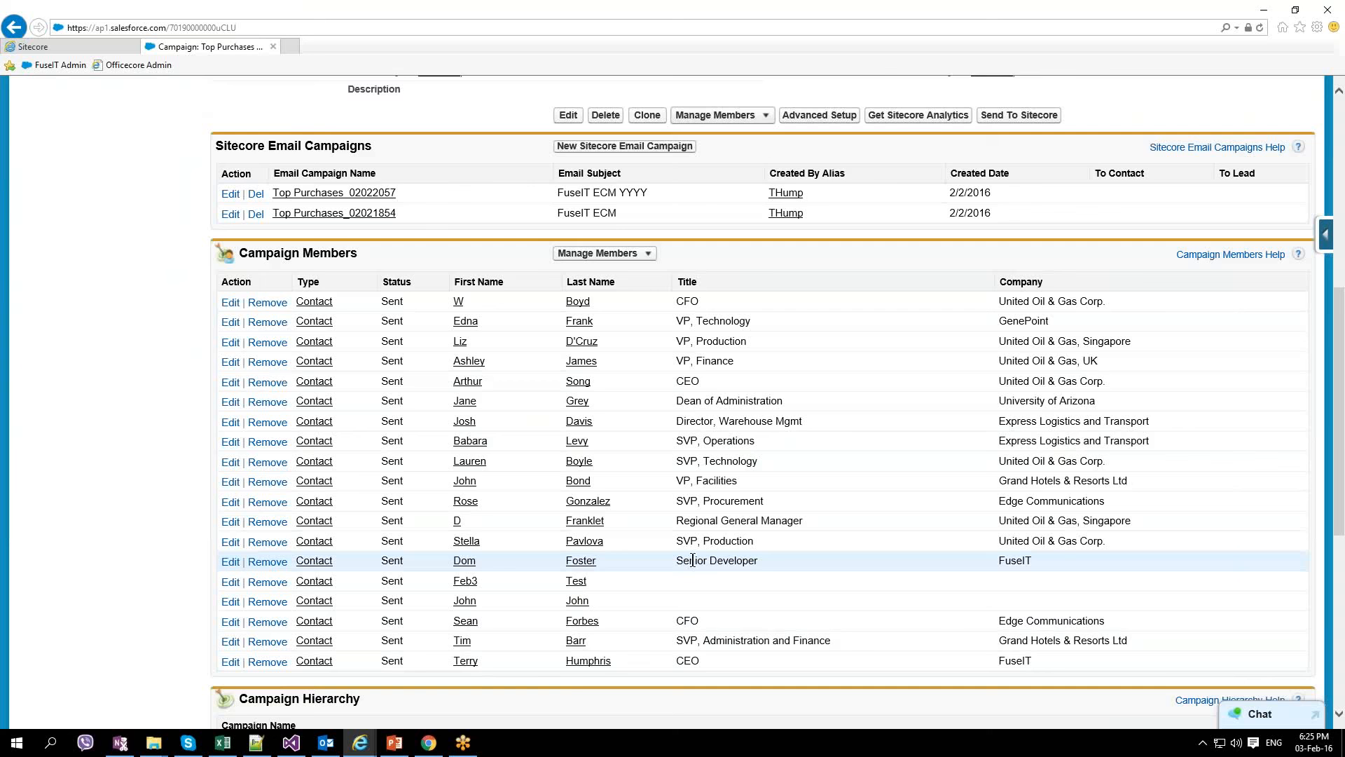
scroll(690, 561, "up", 3)
scroll(762, 403, "up", 3)
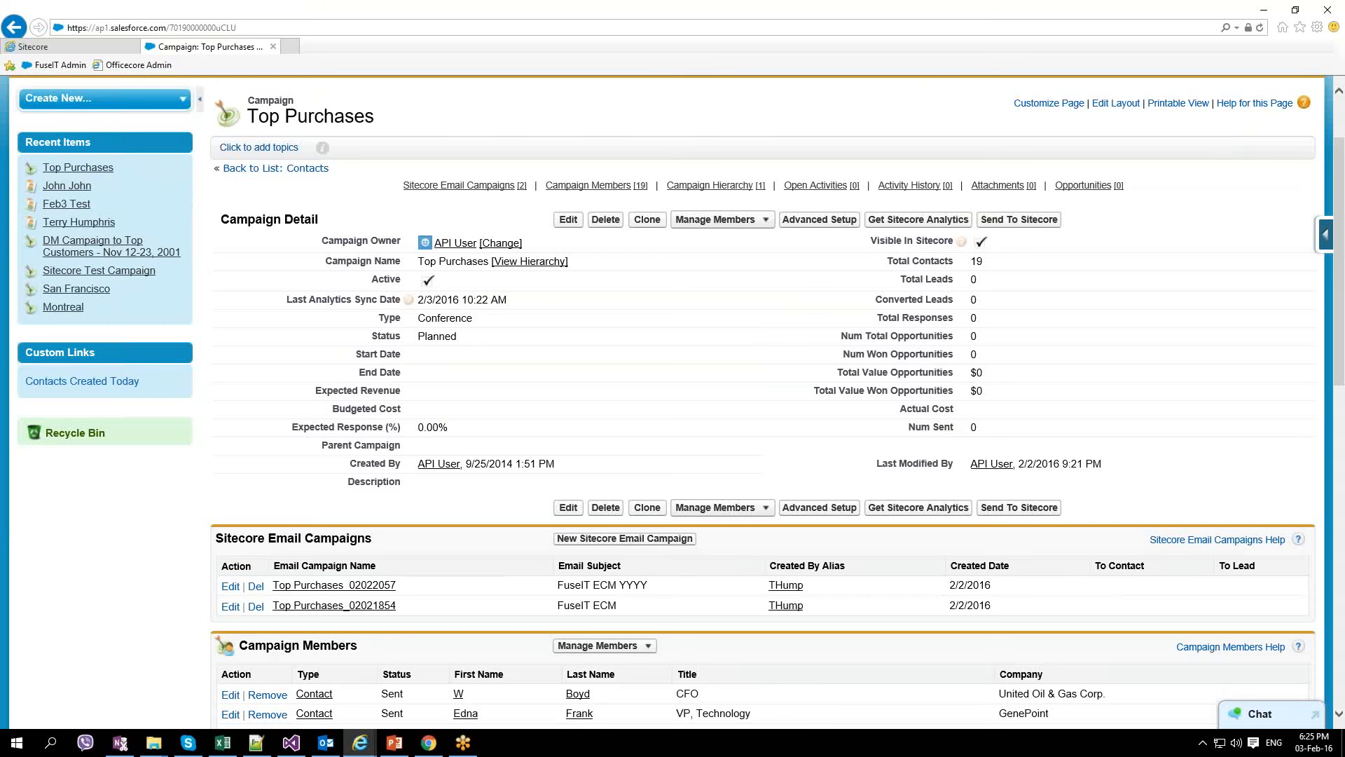
Step: Open Send To Sitecore for Top Purchases and review the ECM form's recipients
left_click(1009, 226)
scroll(603, 391, "down", 6)
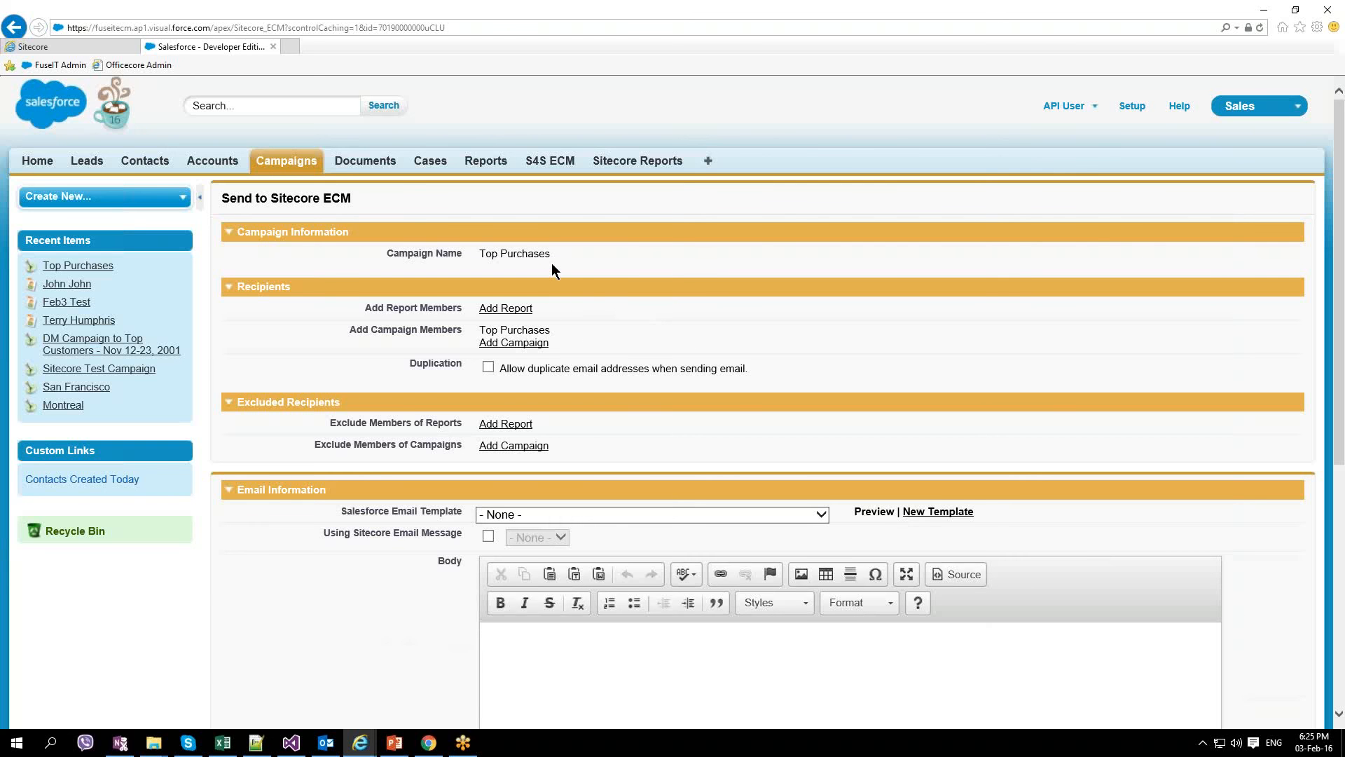
scroll(561, 307, "down", 2)
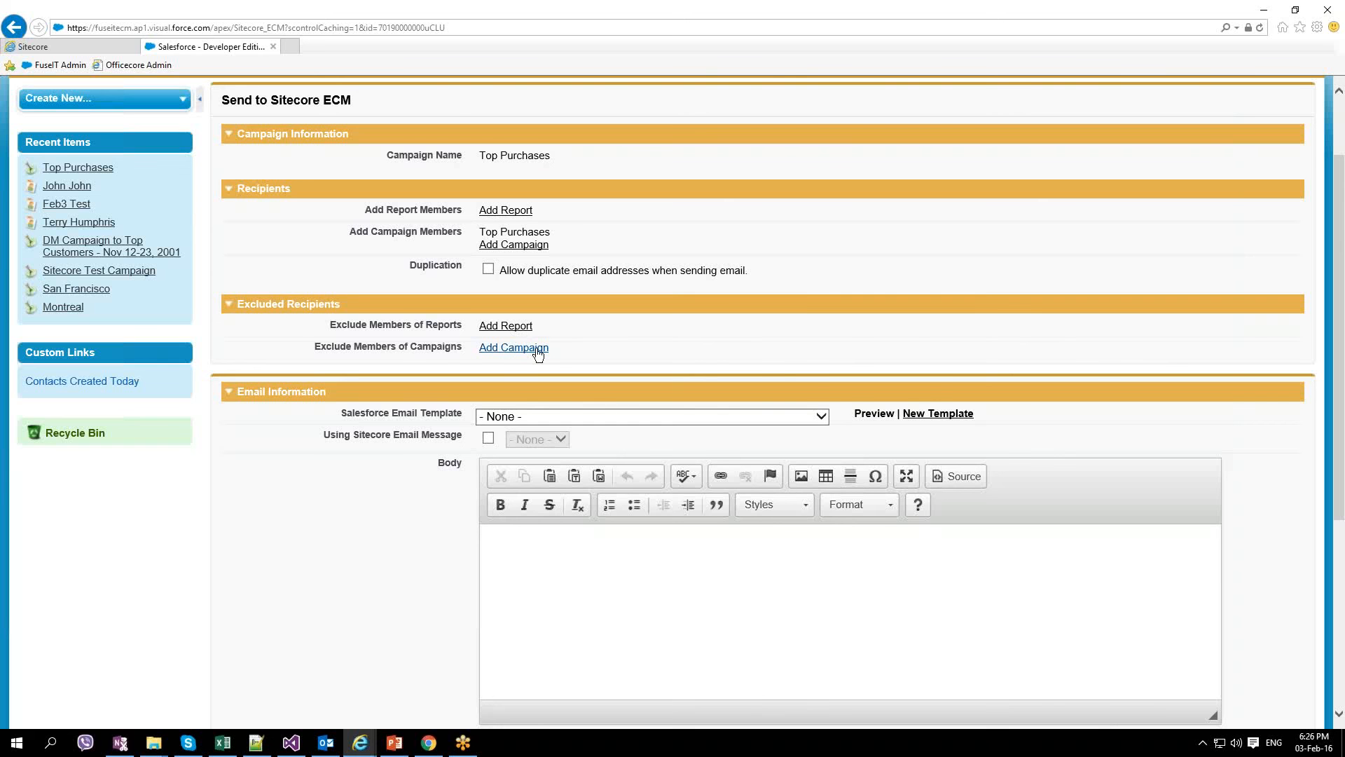
scroll(518, 359, "down", 2)
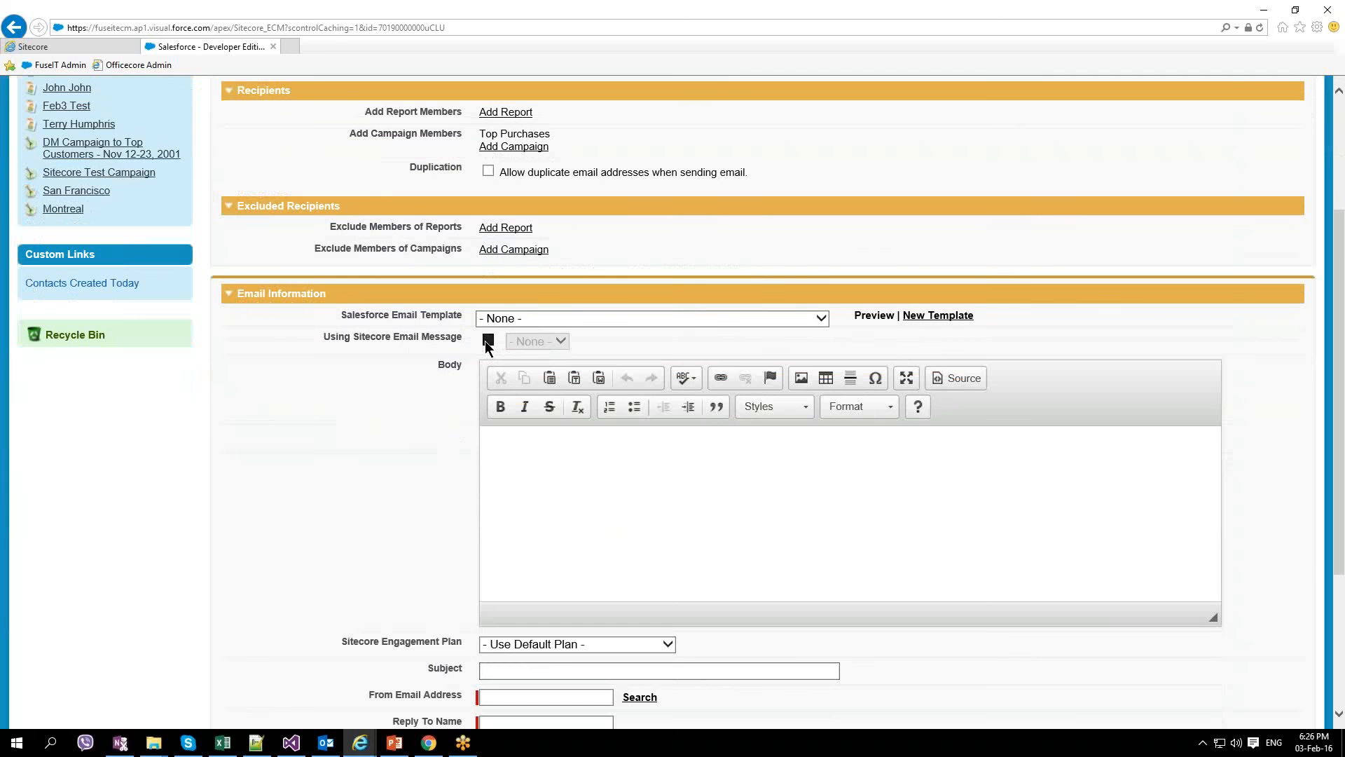
Step: Turn off Using Sitecore Email Message and choose the ECM FuseIT Salesforce email template
left_click(489, 341)
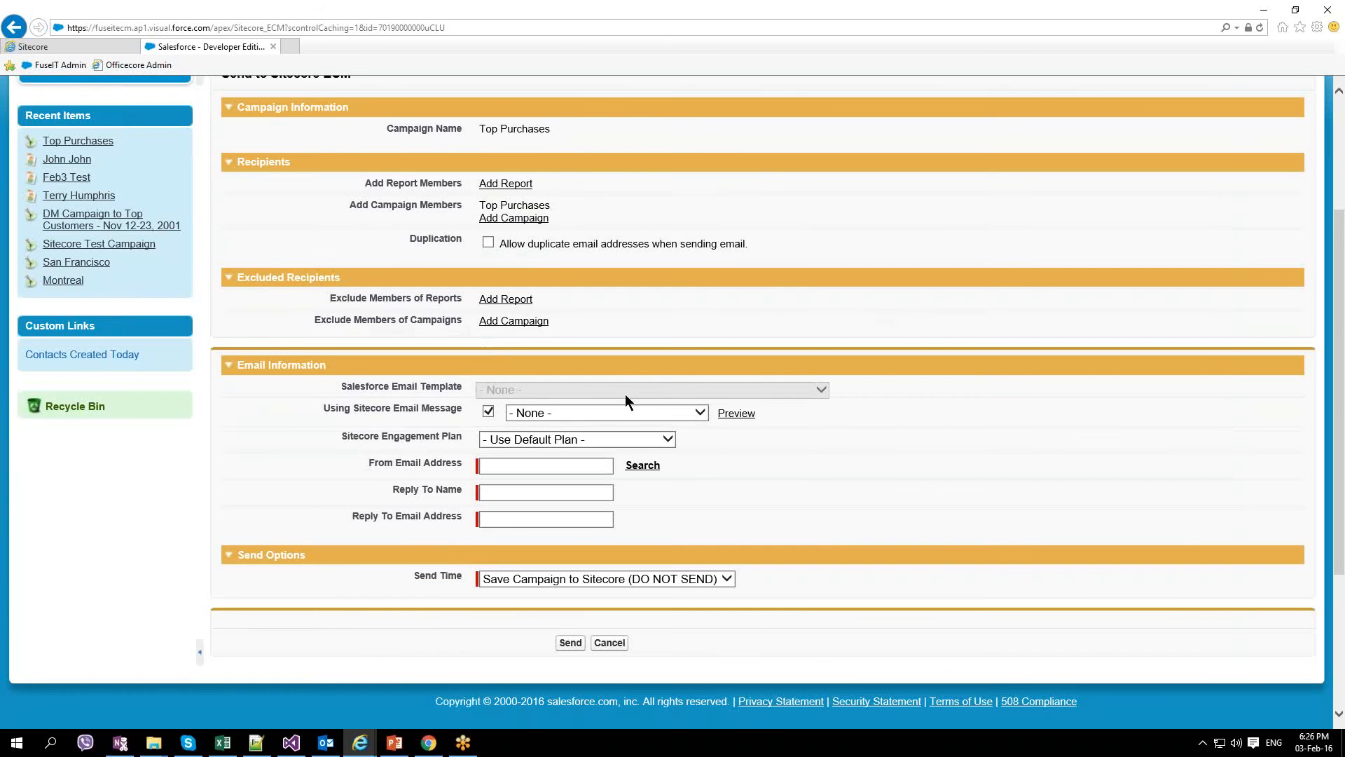
left_click(698, 413)
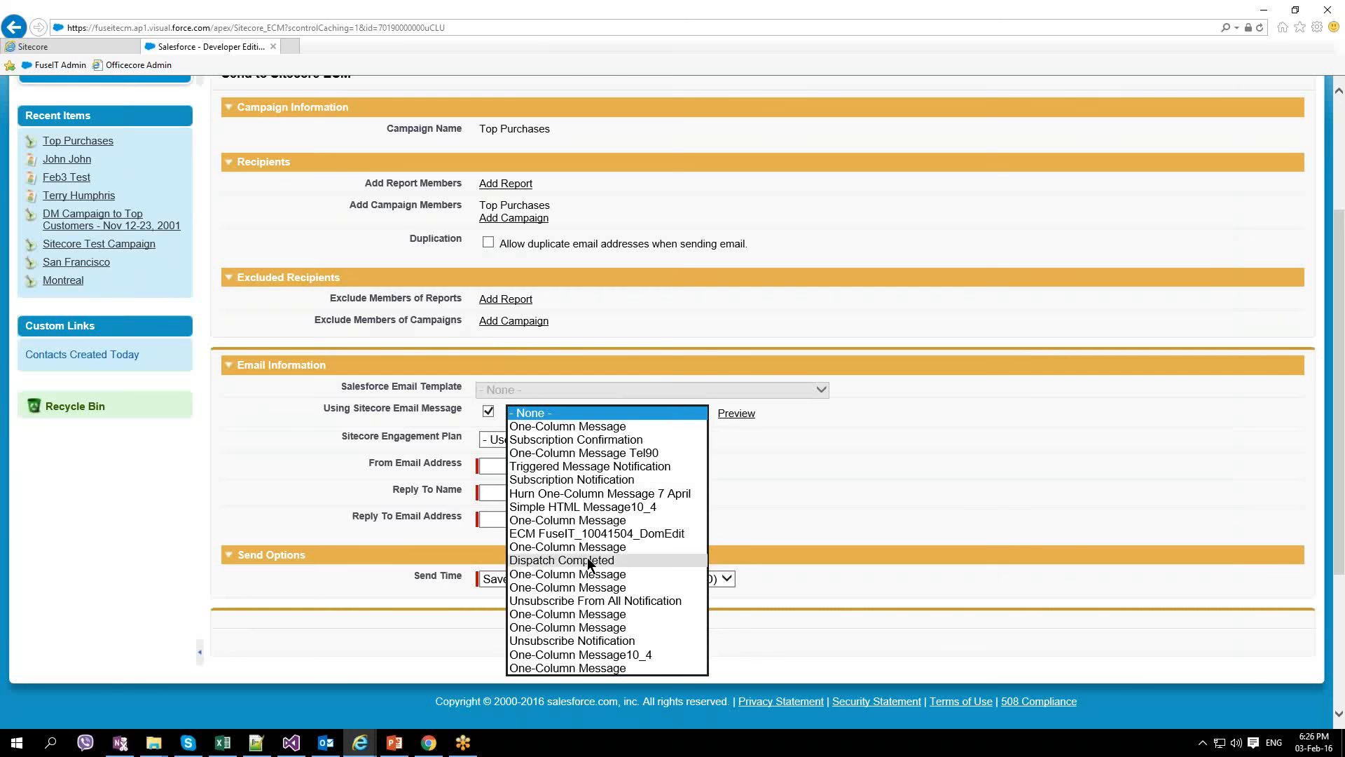
left_click(488, 411)
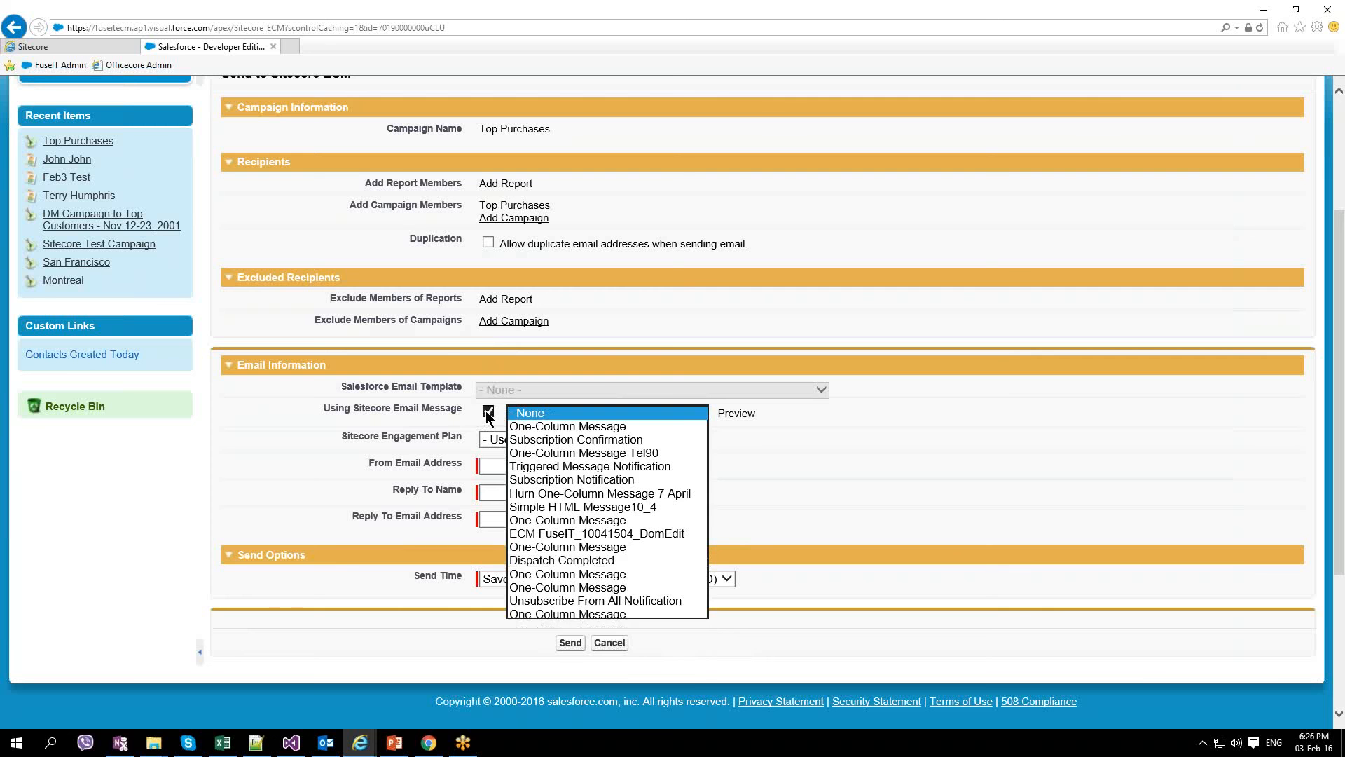
left_click(637, 389)
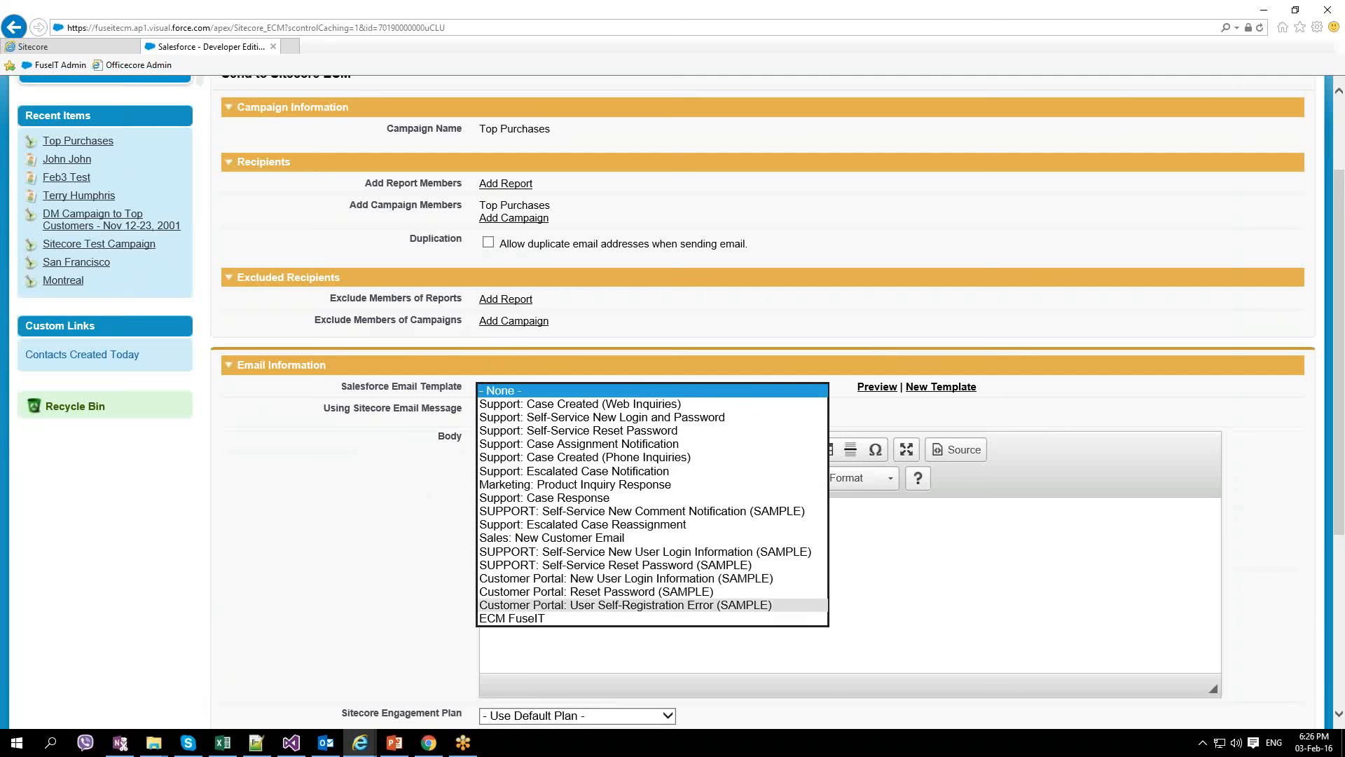
left_click(534, 615)
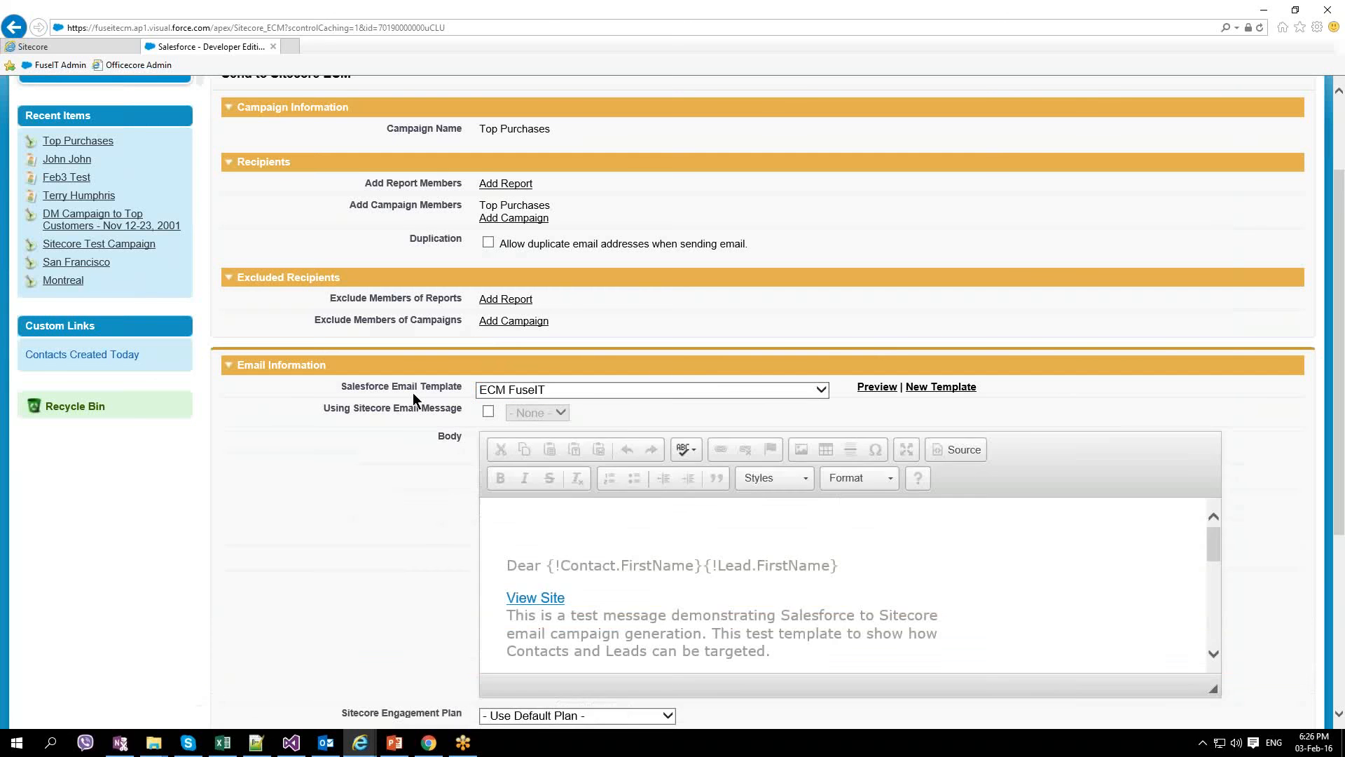
scroll(620, 591, "down", 1)
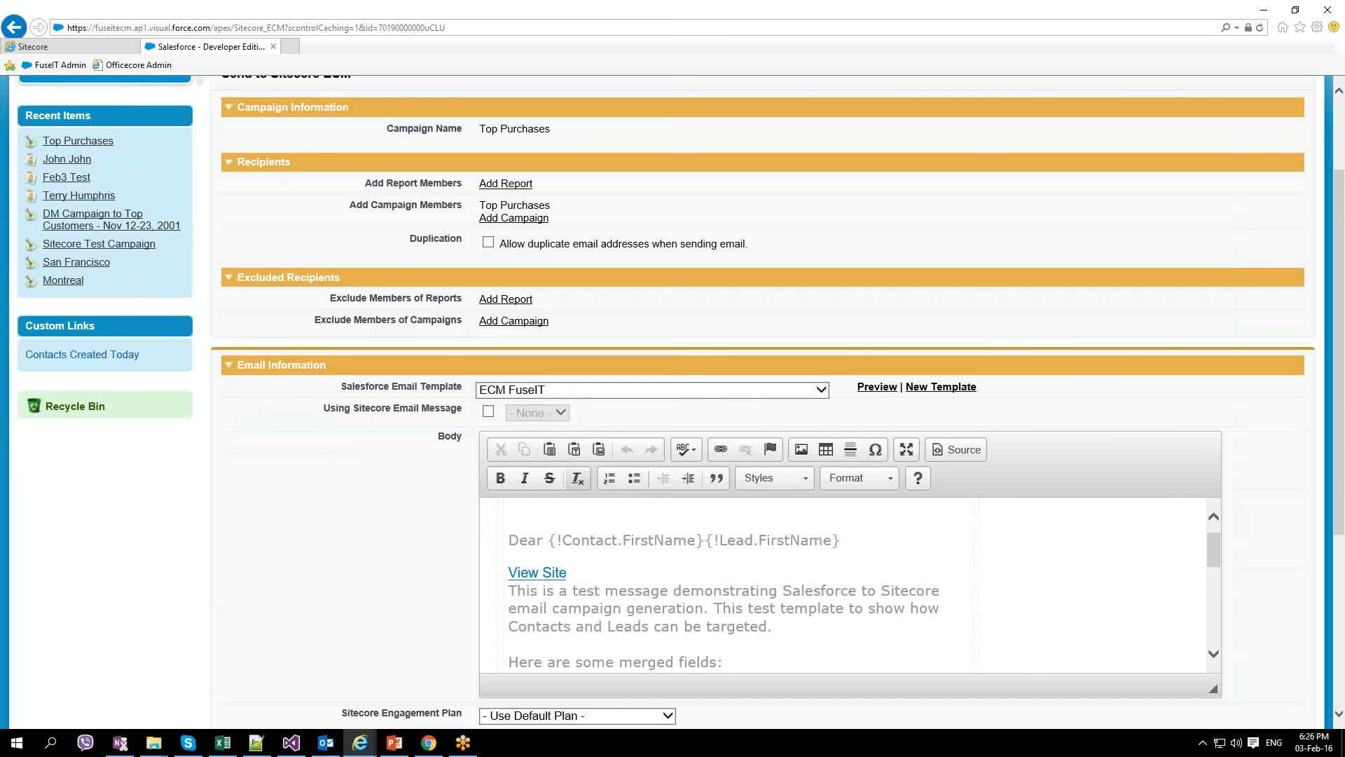
scroll(392, 548, "down", 3)
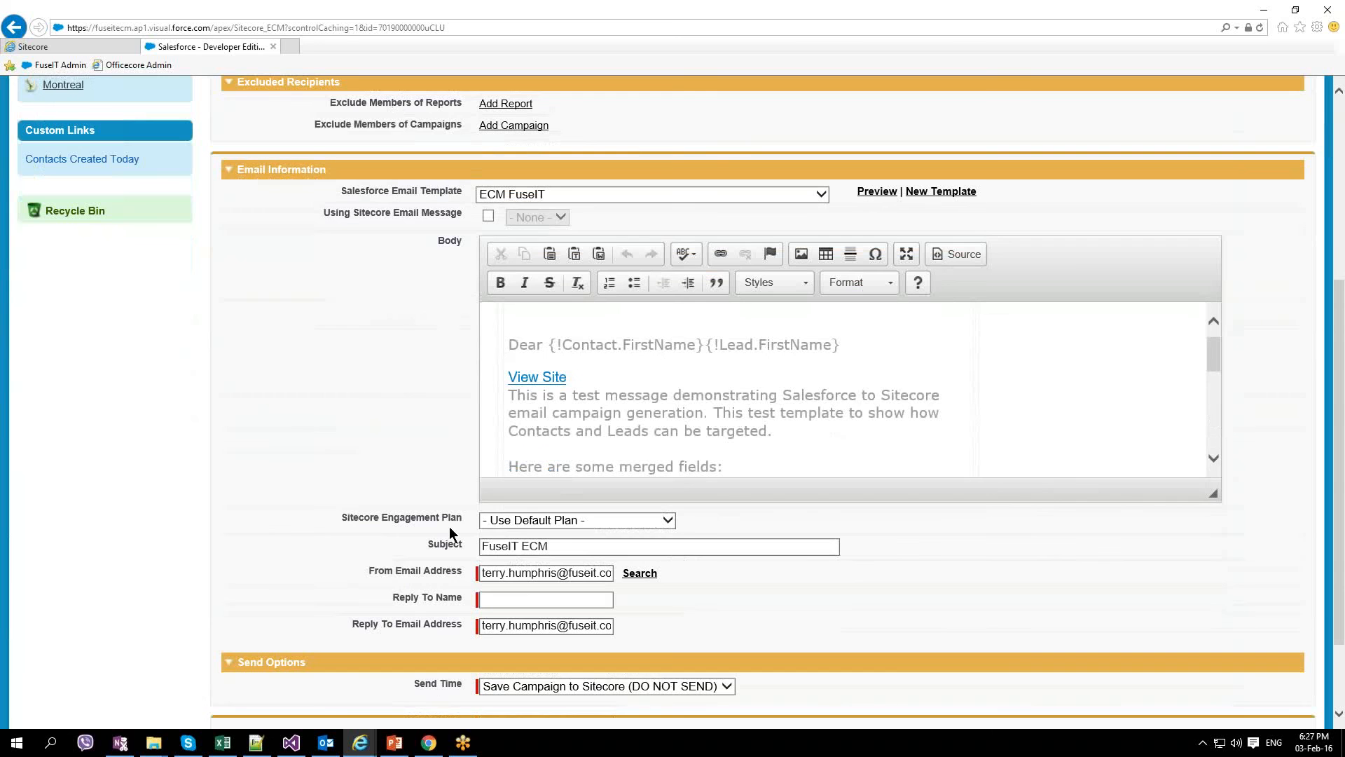
Step: Change the subject to 'FuseIT ECM WWWW' and enter a reply-to name
left_click(586, 548)
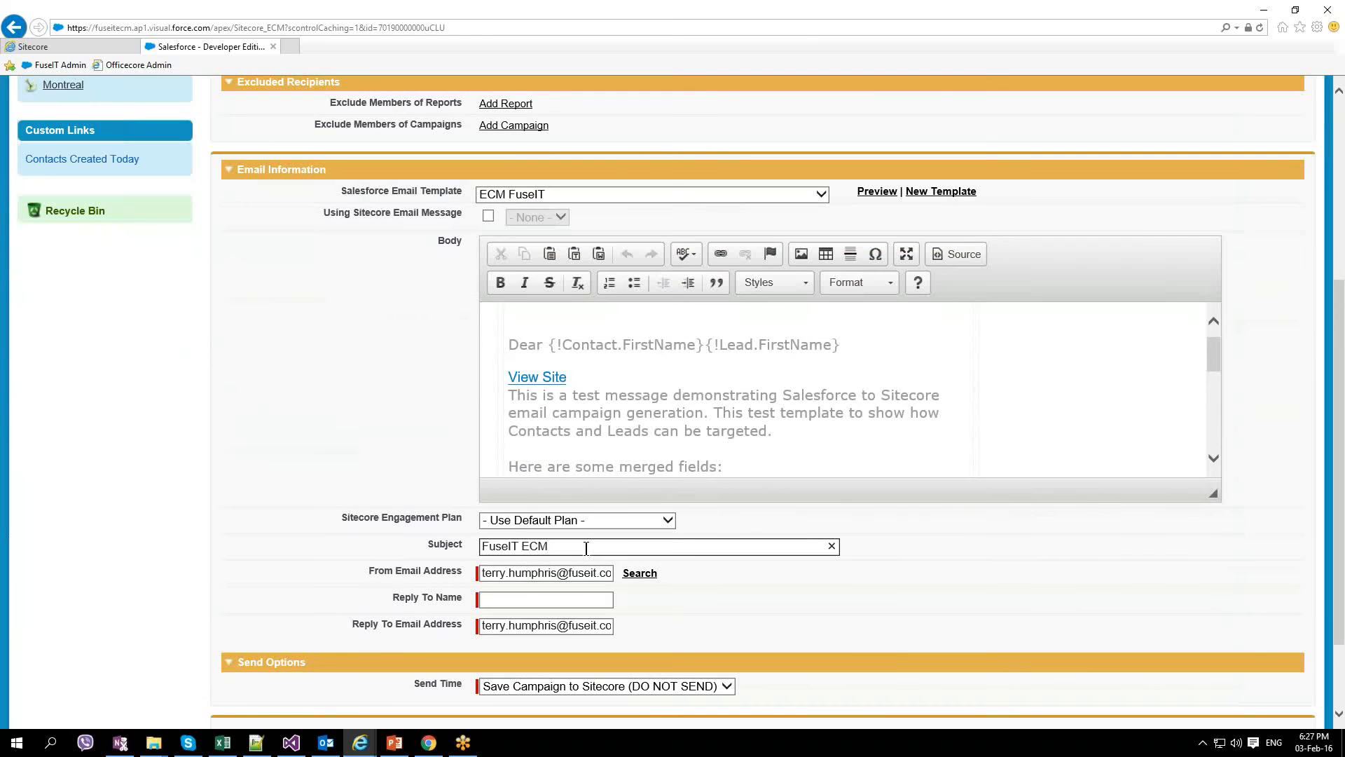
type("WWWW")
left_click(517, 599)
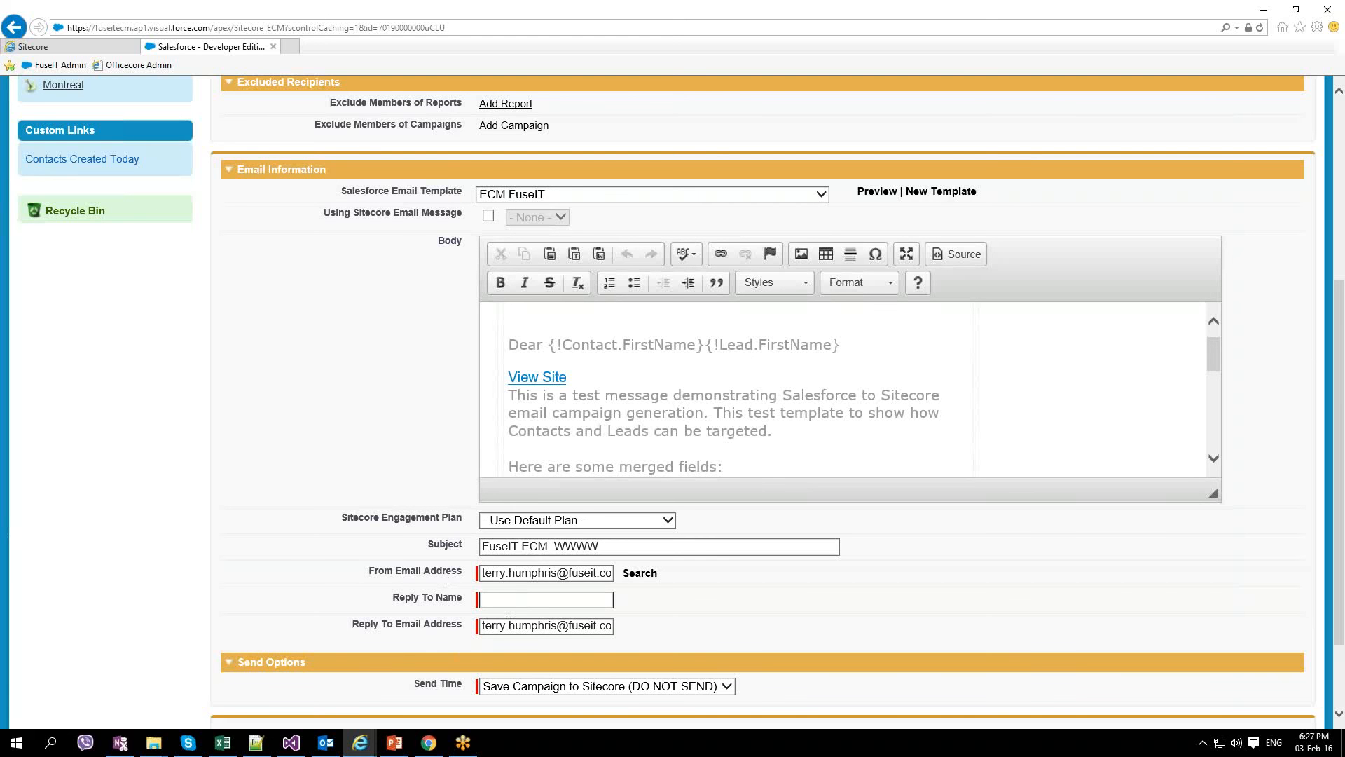
type("TelWWW")
Step: Set Send Time to 'Save Campaign to Sitecore and SEND now' and send the email
scroll(550, 607, "down", 2)
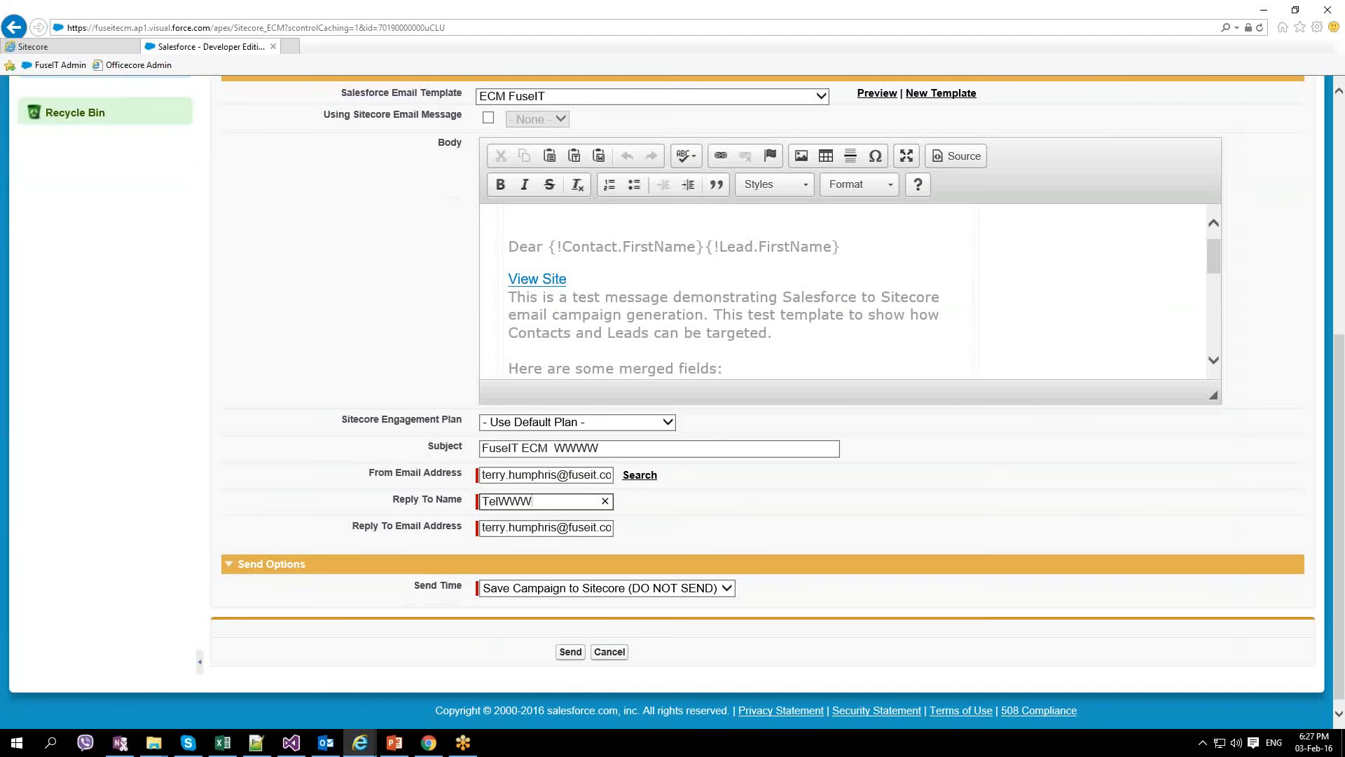
left_click(727, 591)
left_click(727, 591)
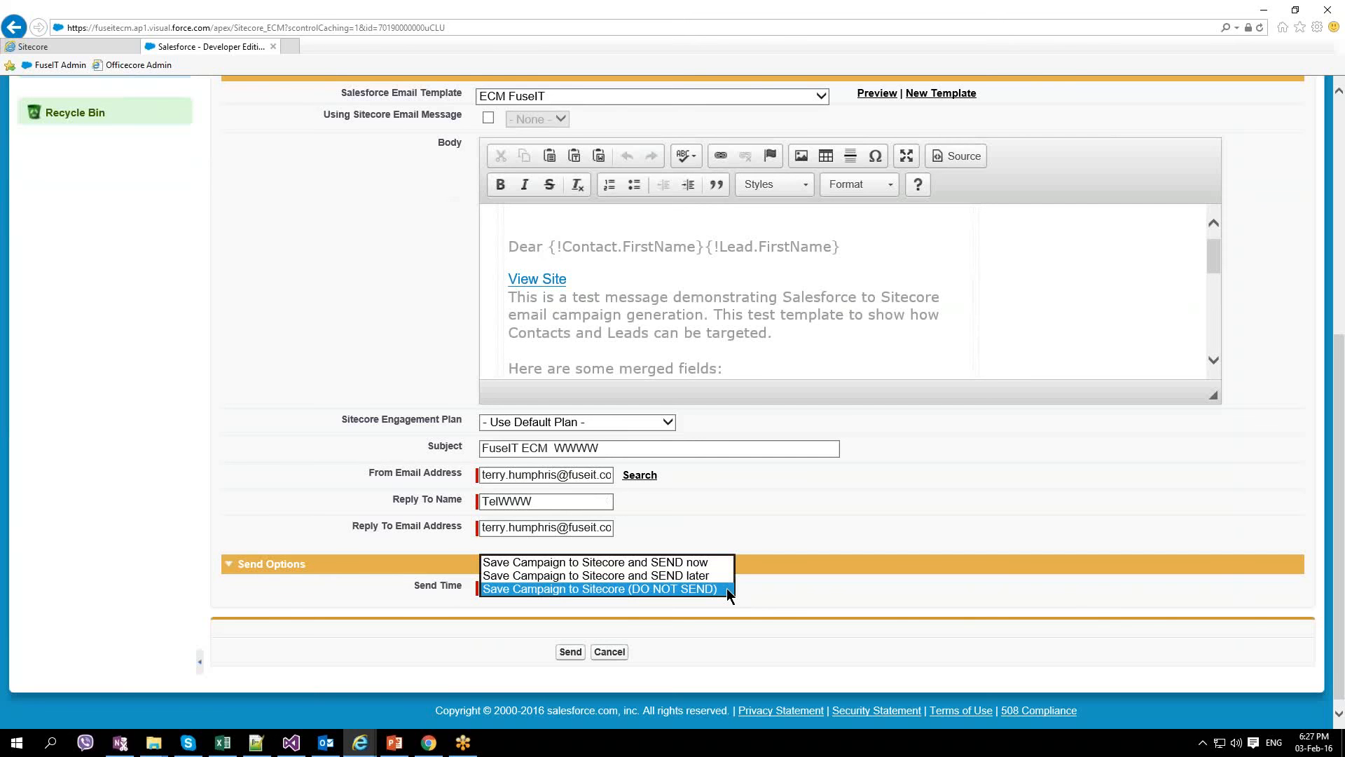
left_click(712, 562)
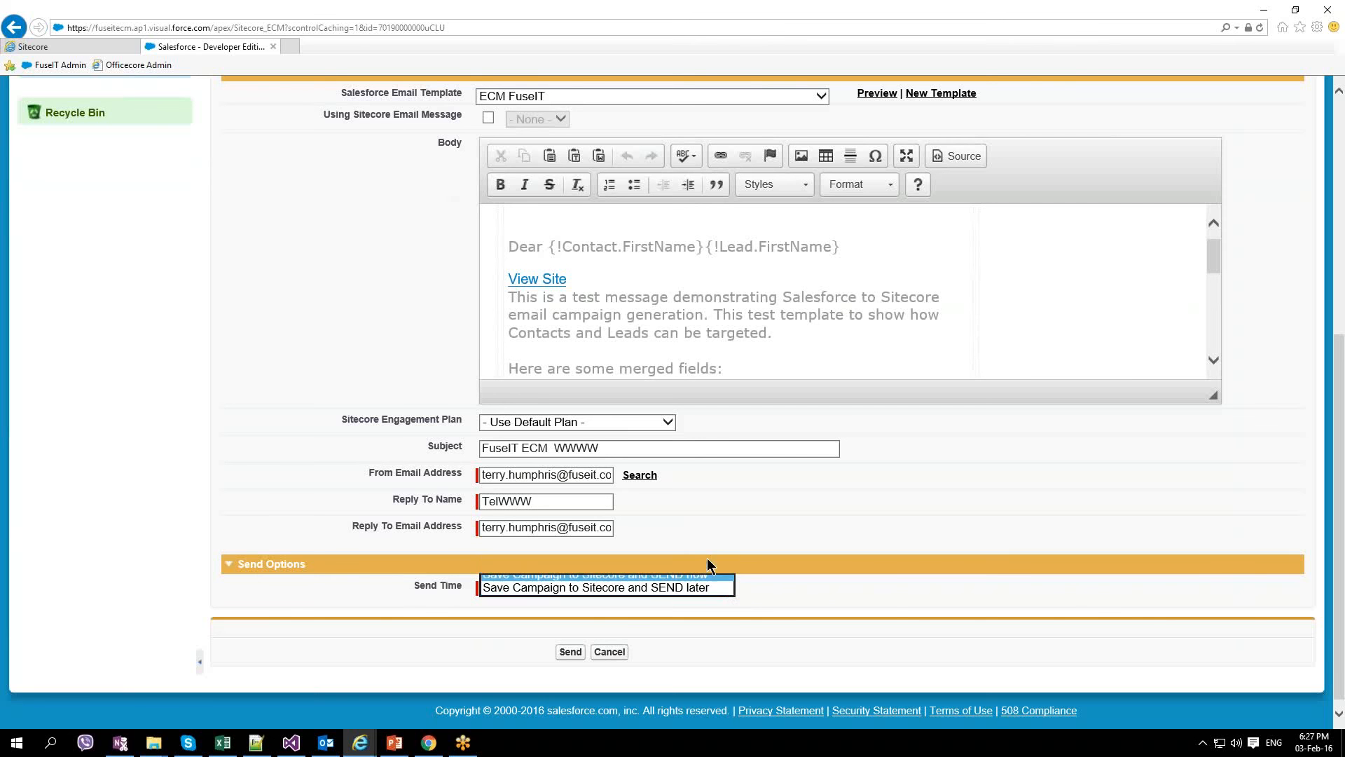
left_click(570, 651)
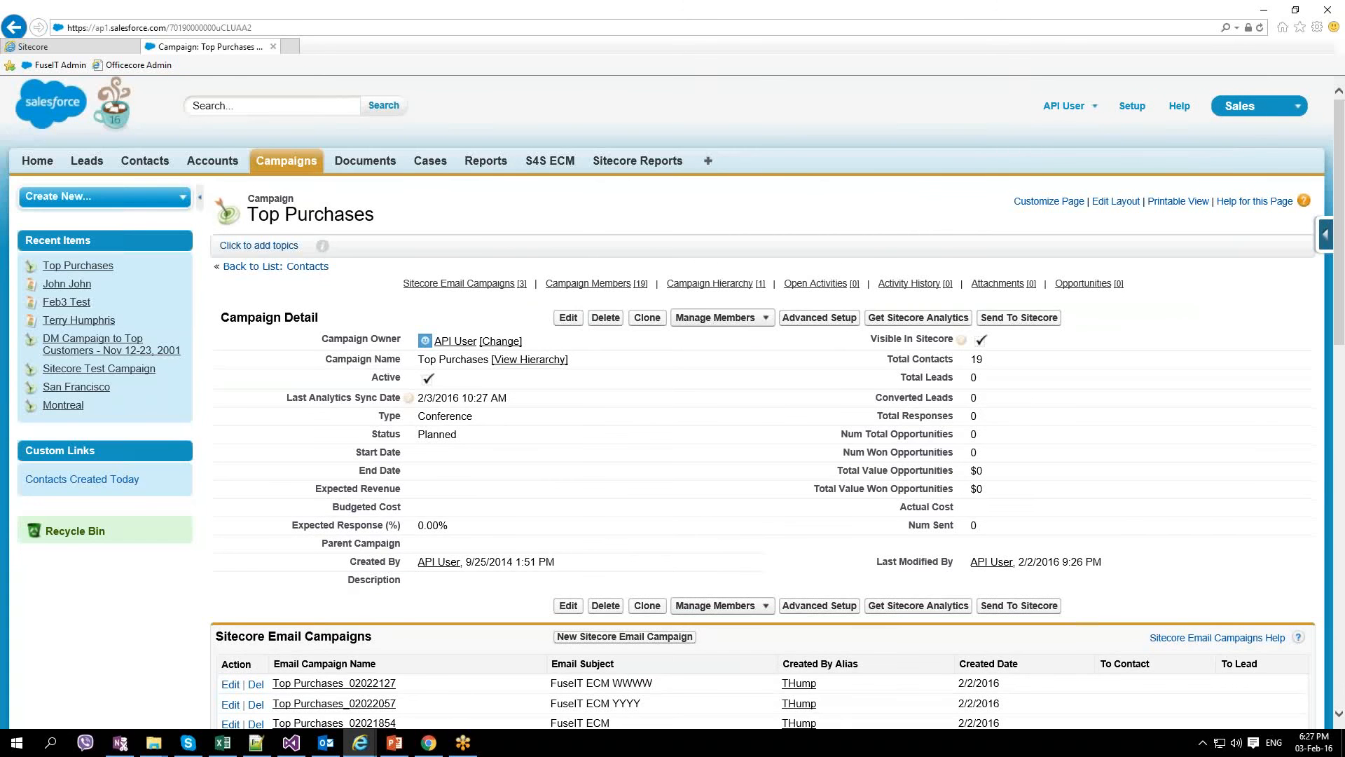
Step: Open the Top Purchases_02022127 email campaign, reload it for Sitecore IDs, and view its Sitecore results
scroll(573, 527, "down", 3)
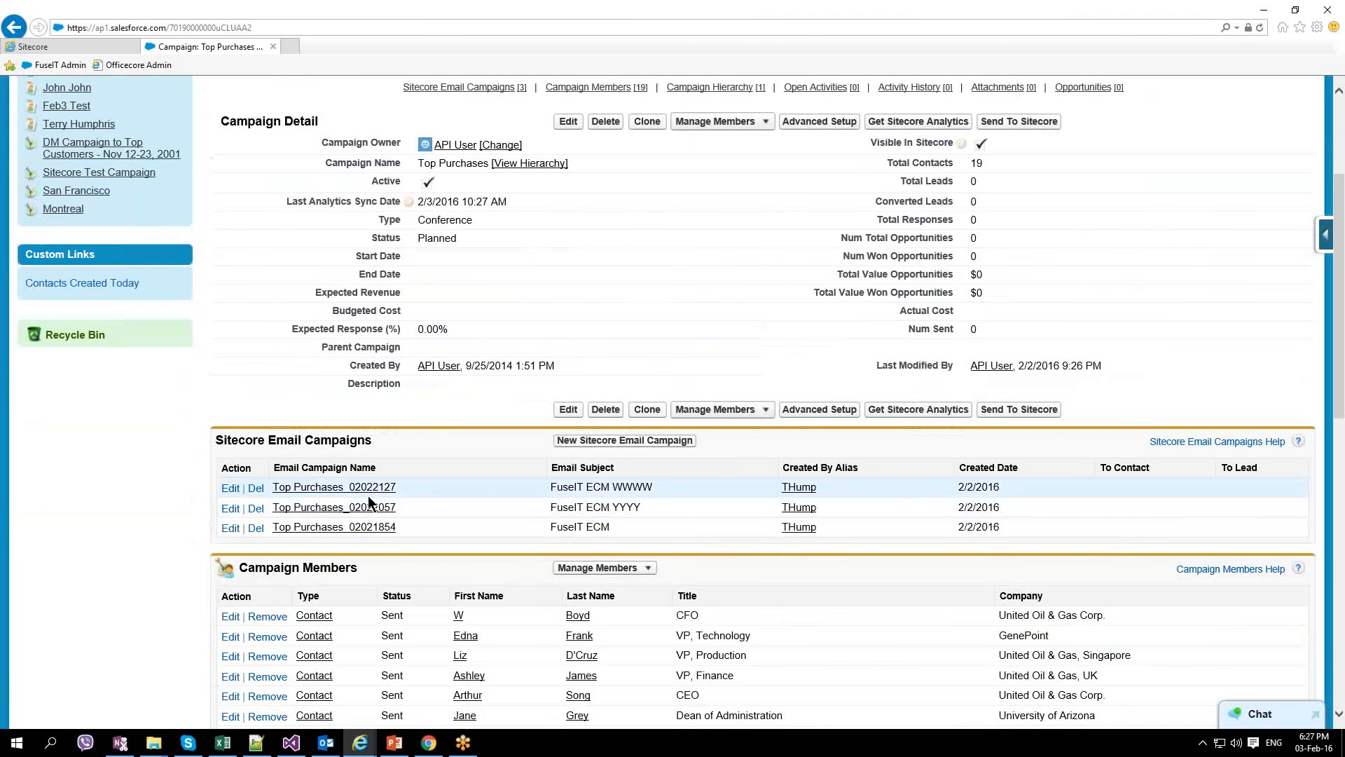
left_click(334, 487)
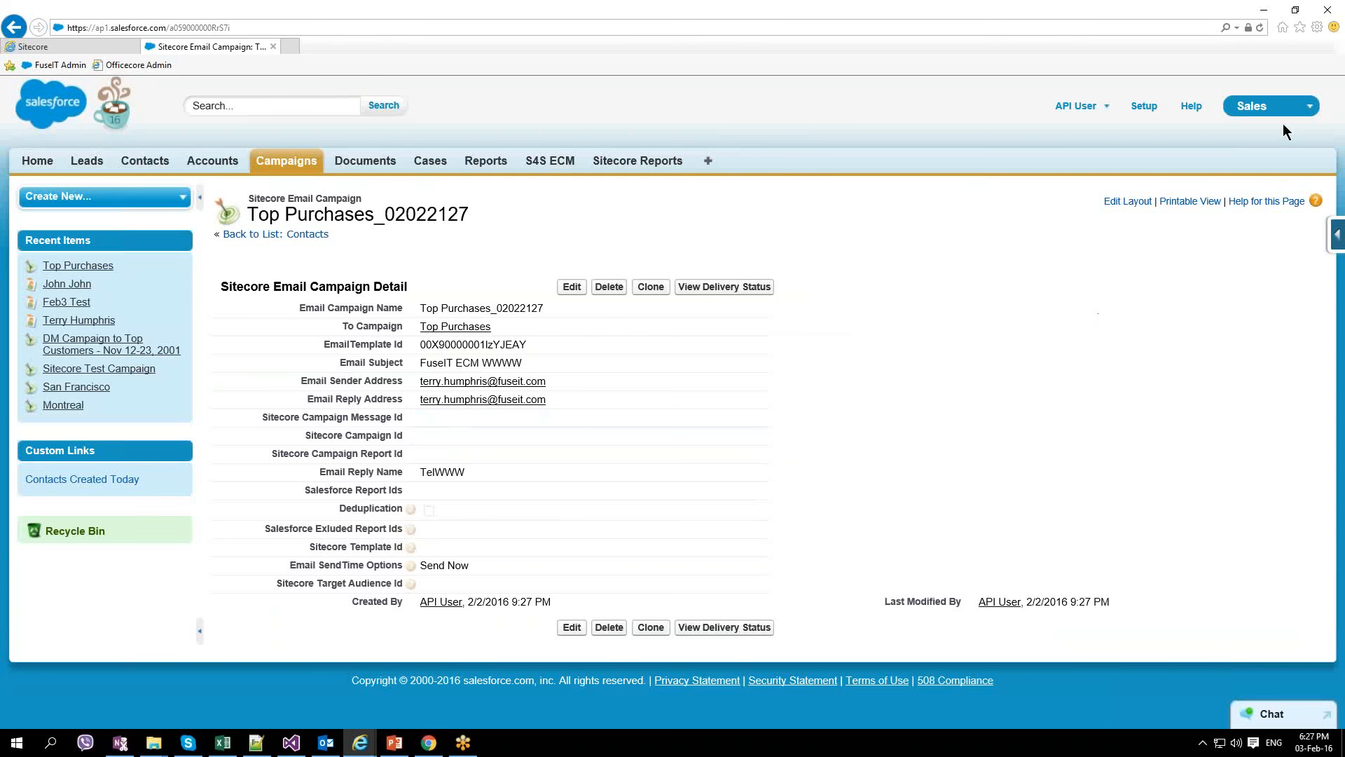
left_click(1259, 28)
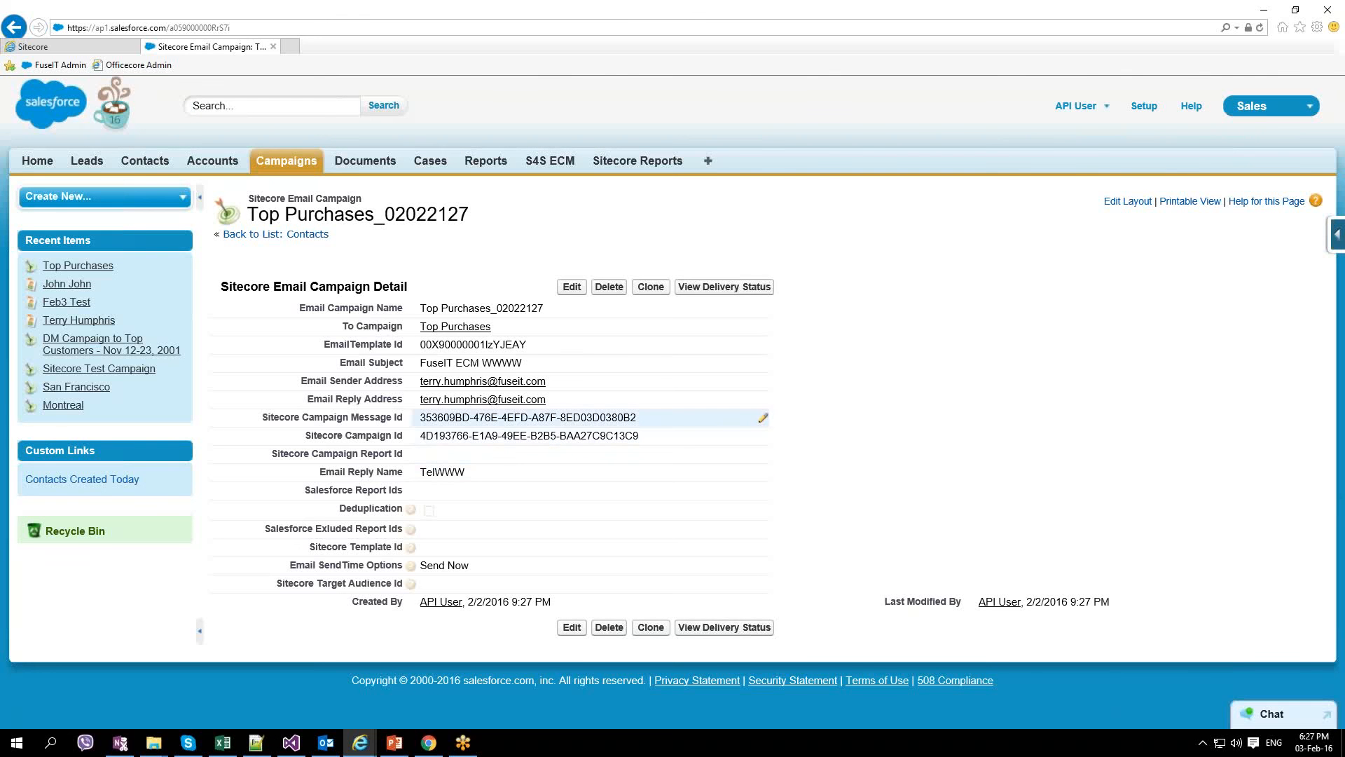
left_click(726, 632)
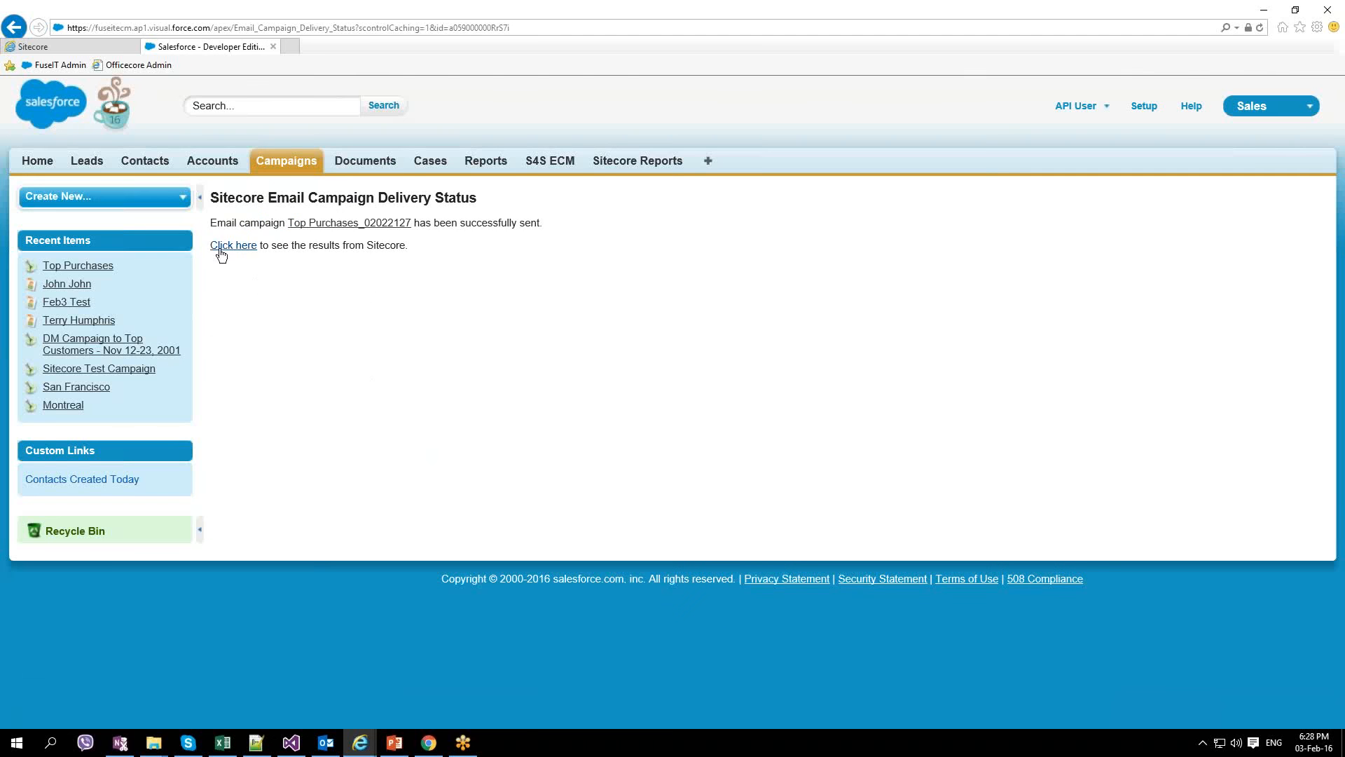
left_click(220, 250)
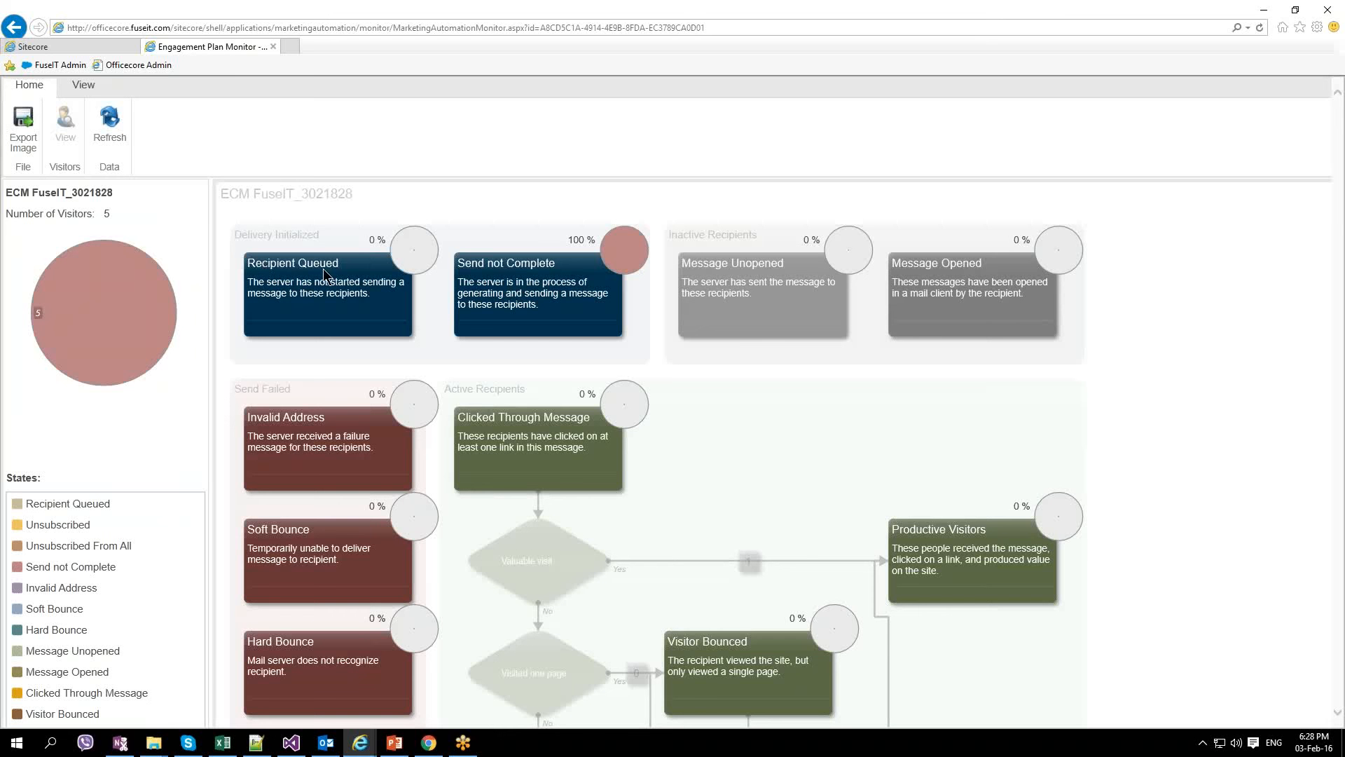
Step: Refresh the Engagement Plan Monitor twice to show 60% Message Unopened, then bring Outlook forward
left_click(116, 144)
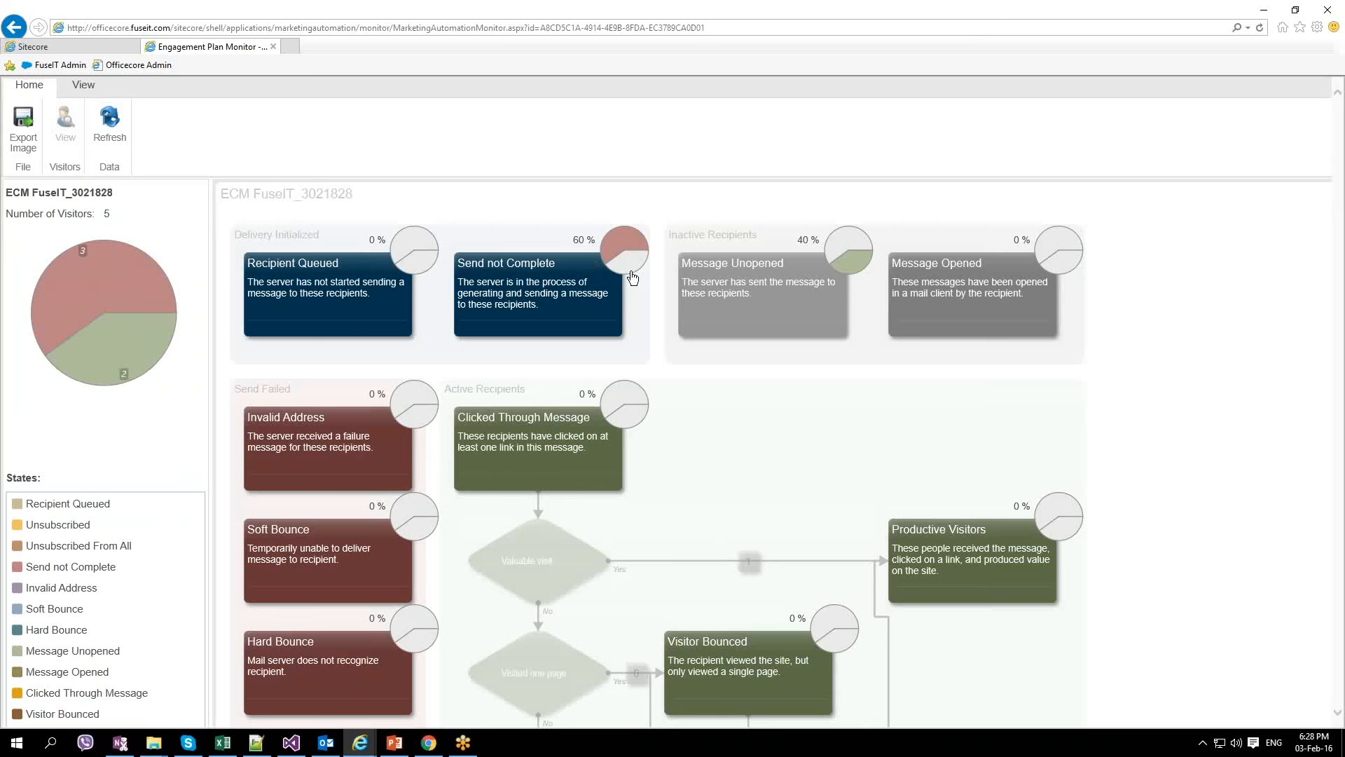
left_click(123, 140)
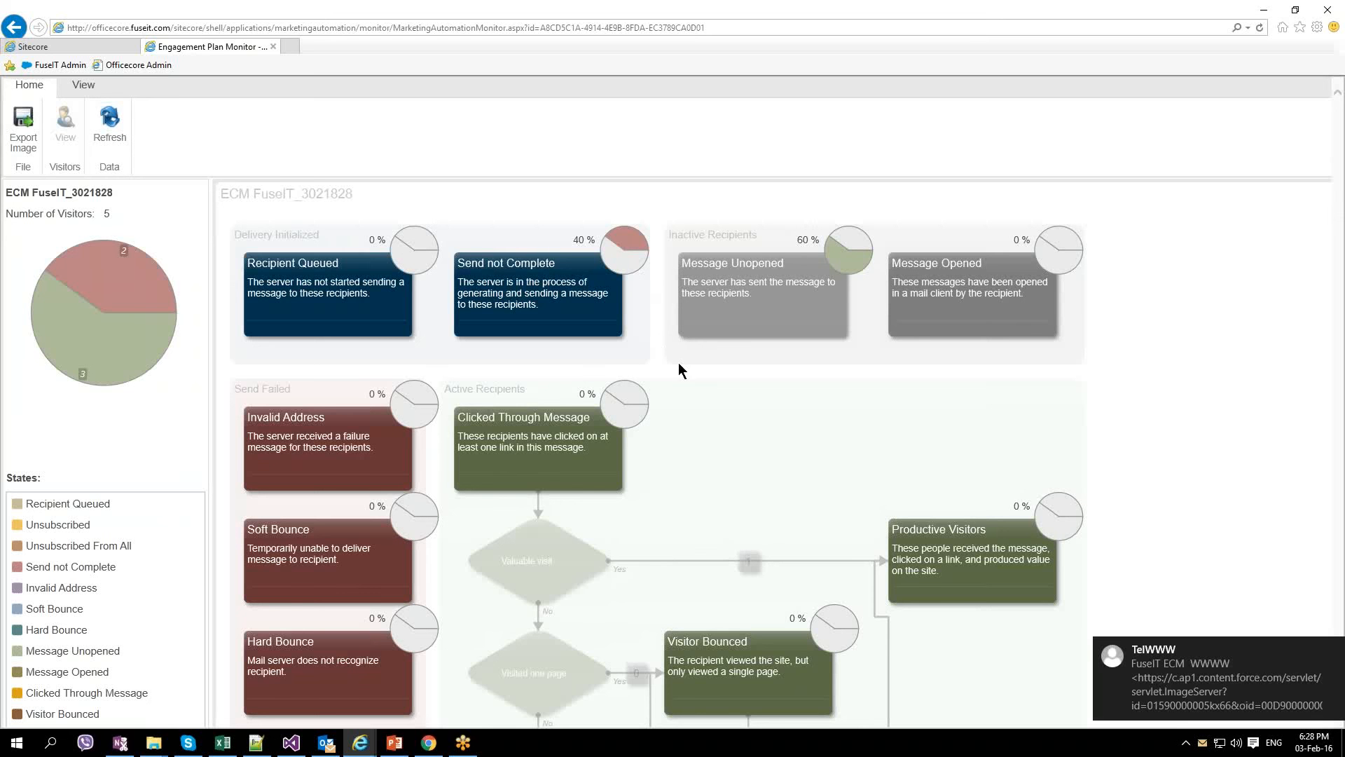
left_click(326, 743)
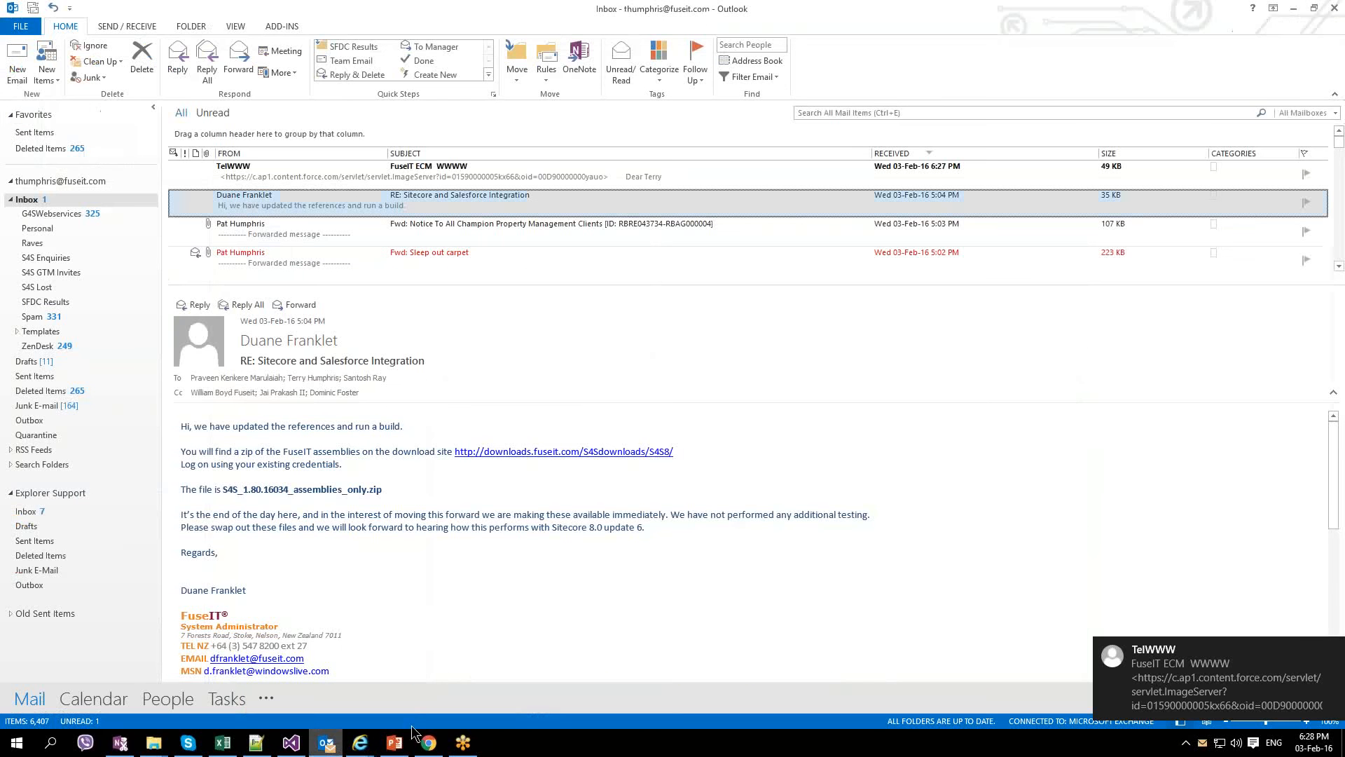
Step: Open the FuseIT ECM WWWW email, download its pictures, and follow its View Site link
left_click(591, 178)
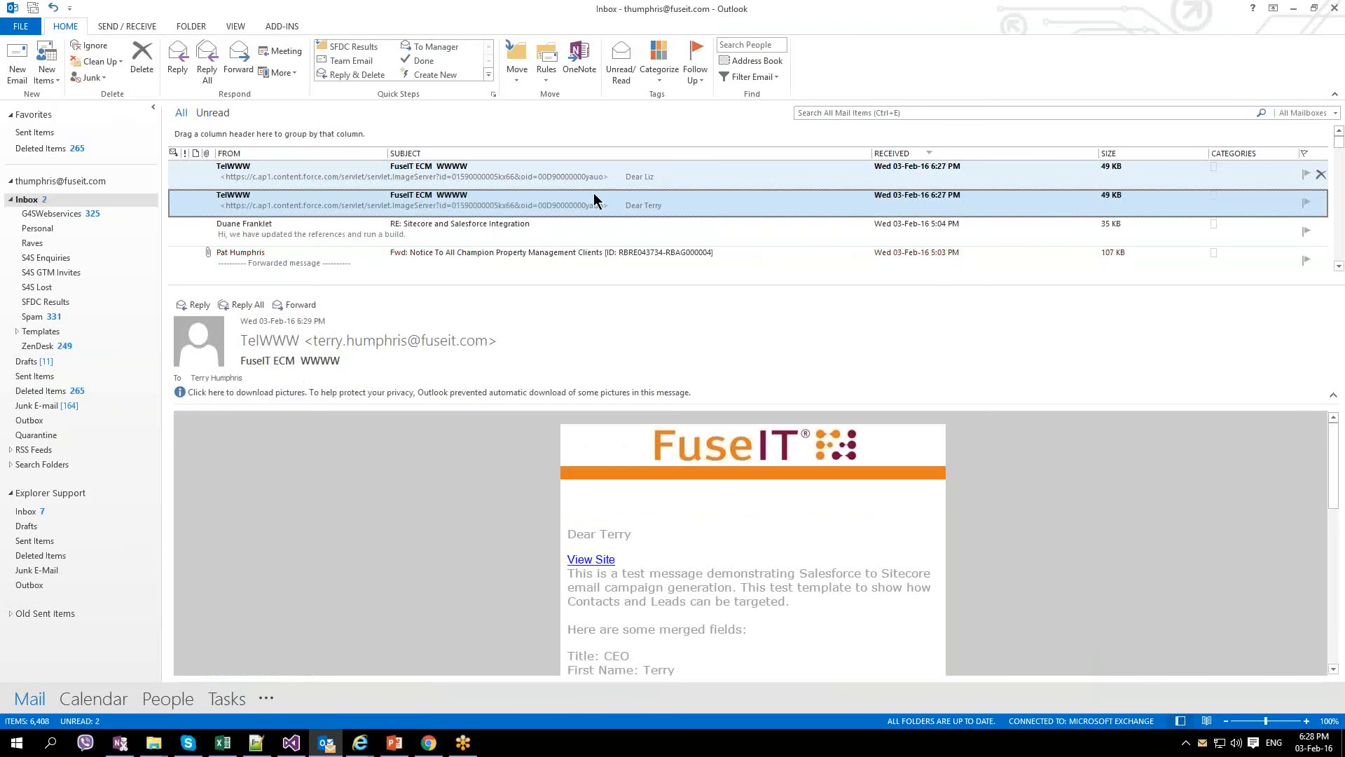
left_click(497, 391)
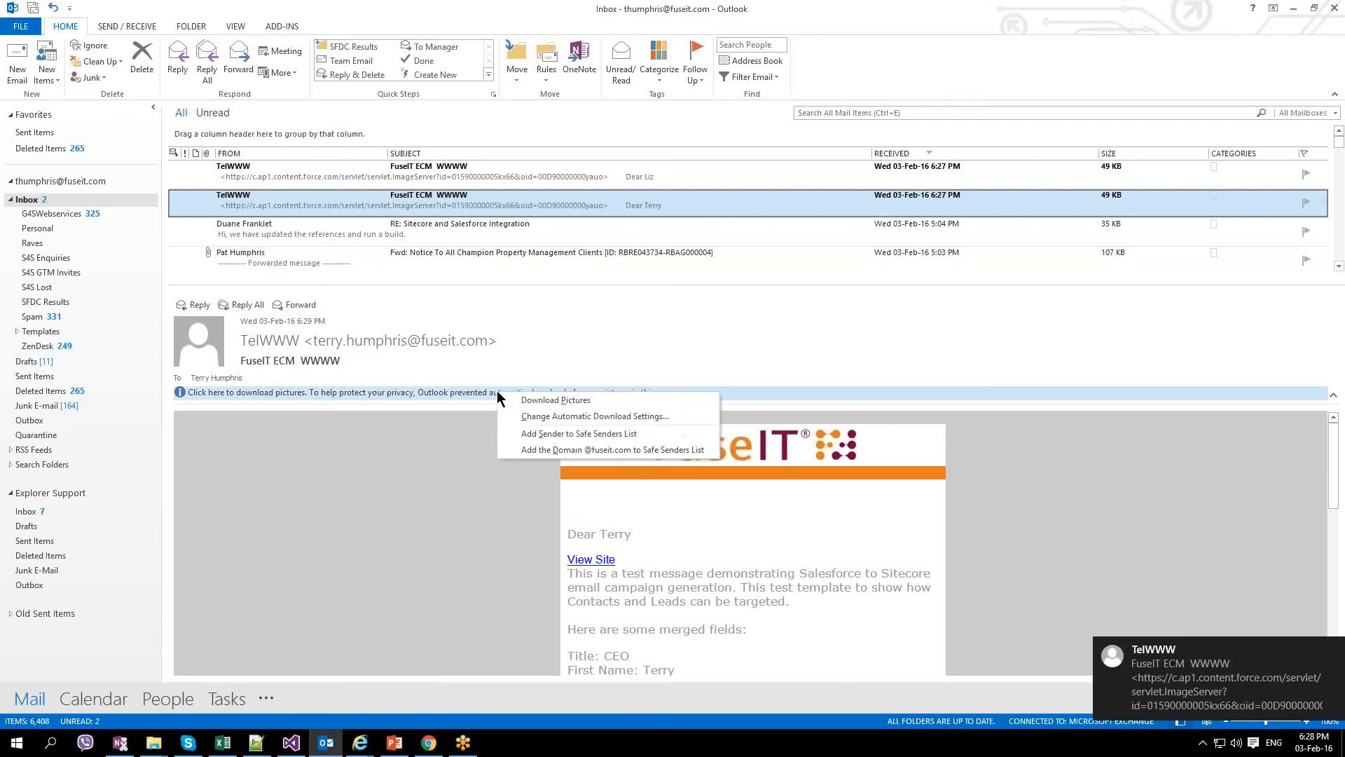
left_click(552, 400)
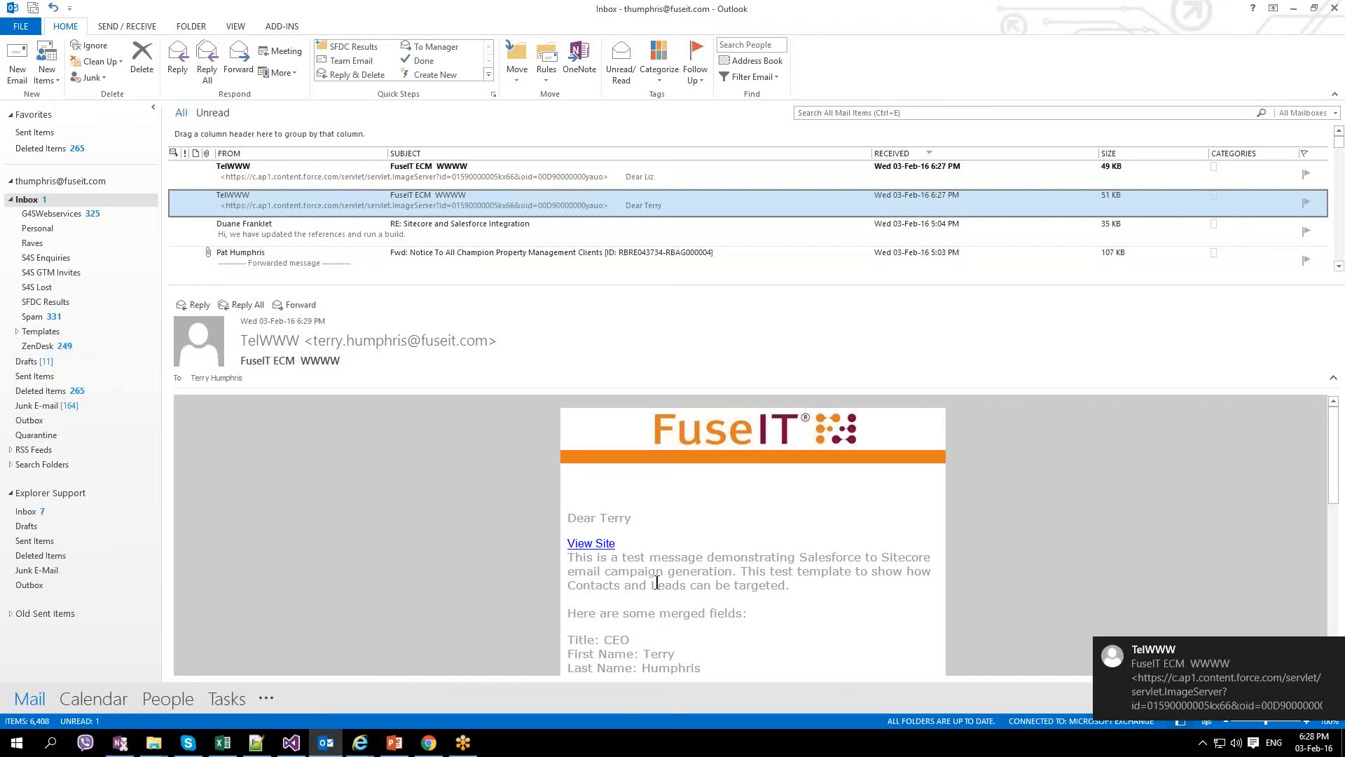
left_click(600, 546)
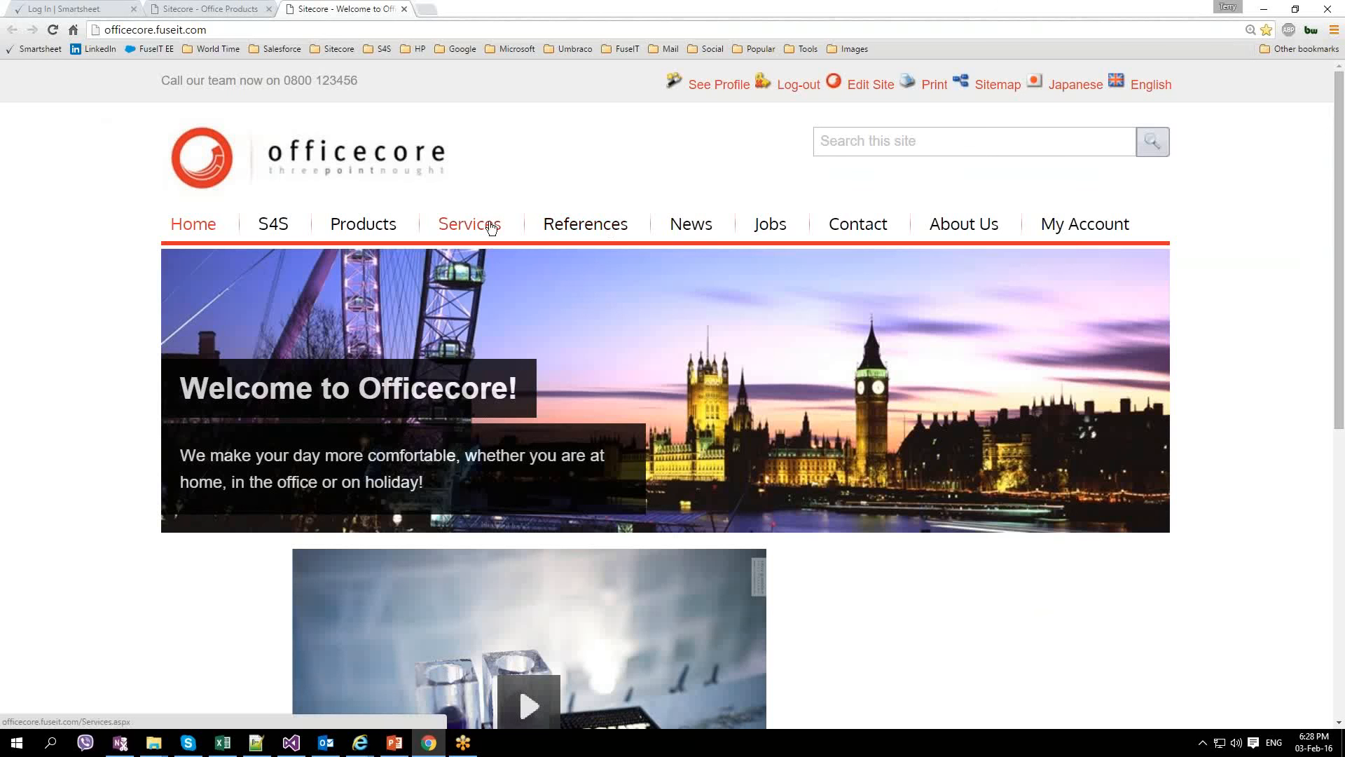
Step: Visit the Officecore References page and the 'Wow, I am really impressed!' testimonial, then return to Engagement Plan Monitor
left_click(585, 226)
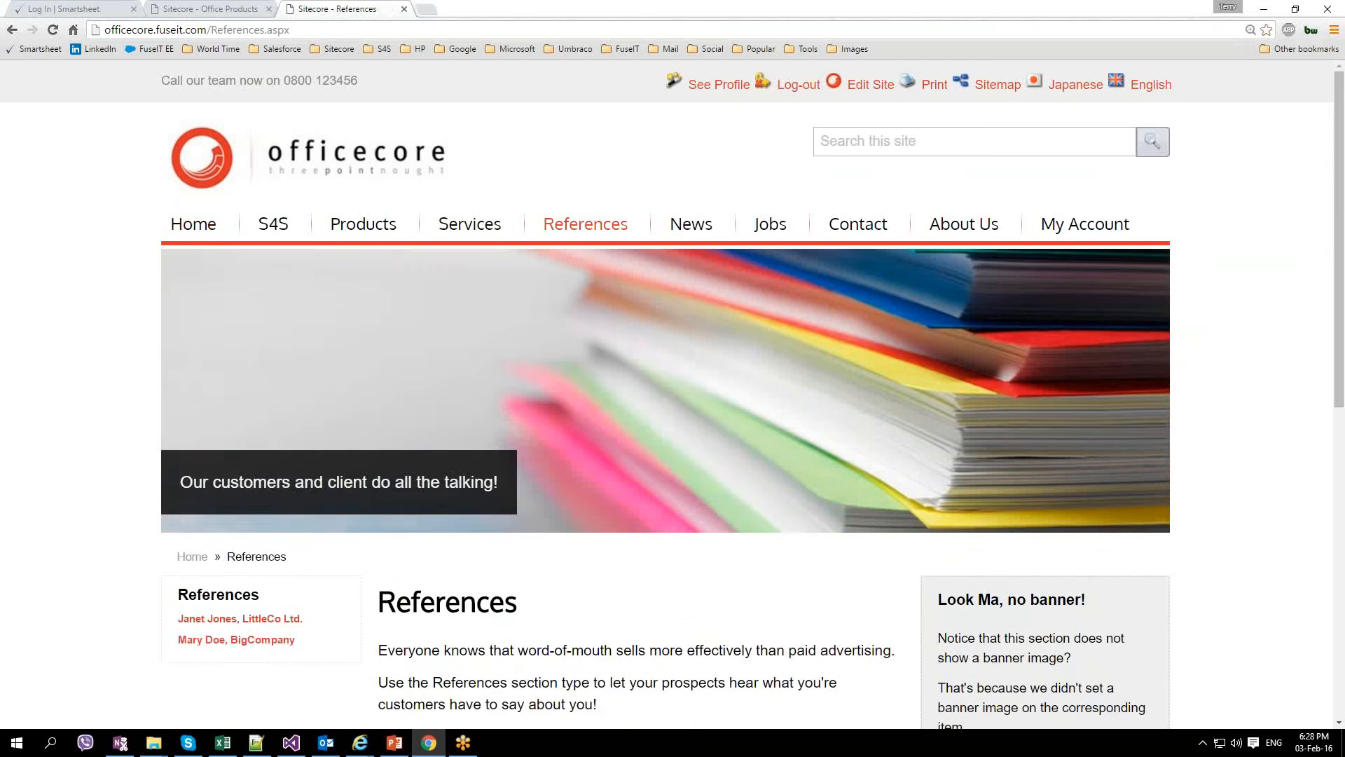
scroll(503, 459, "down", 4)
left_click(503, 459)
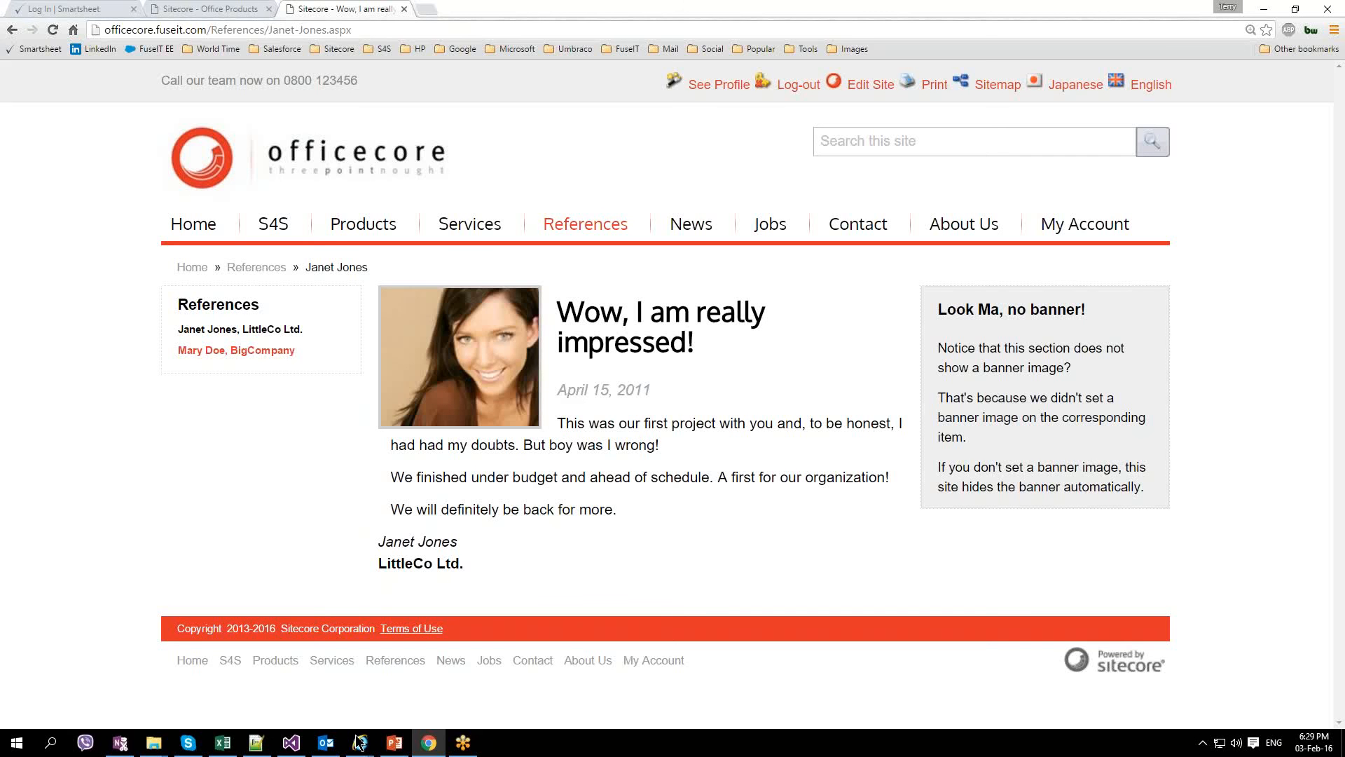
mouse_move(359, 741)
left_click(447, 697)
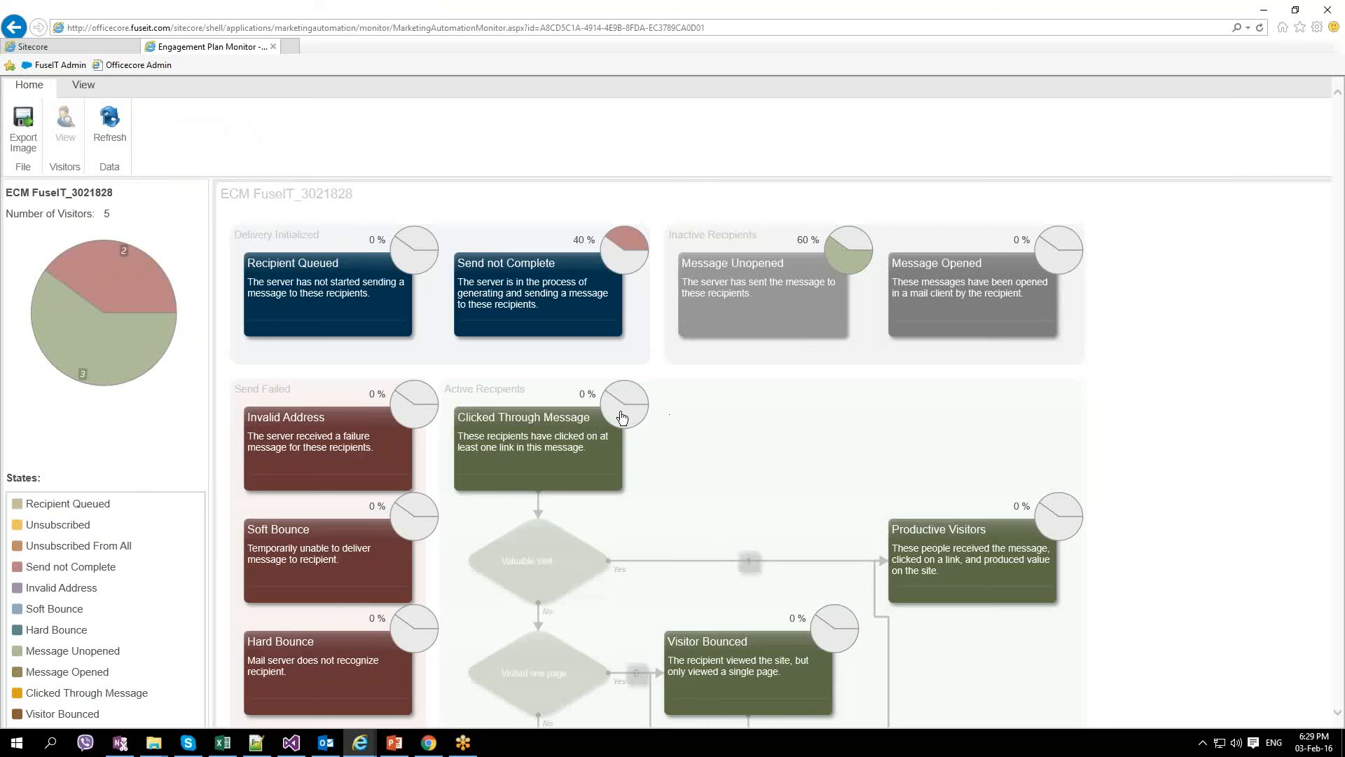
Step: Refresh the monitor to confirm 20% Clicked Through Message, then go back to Salesforce's delivery status
left_click(109, 126)
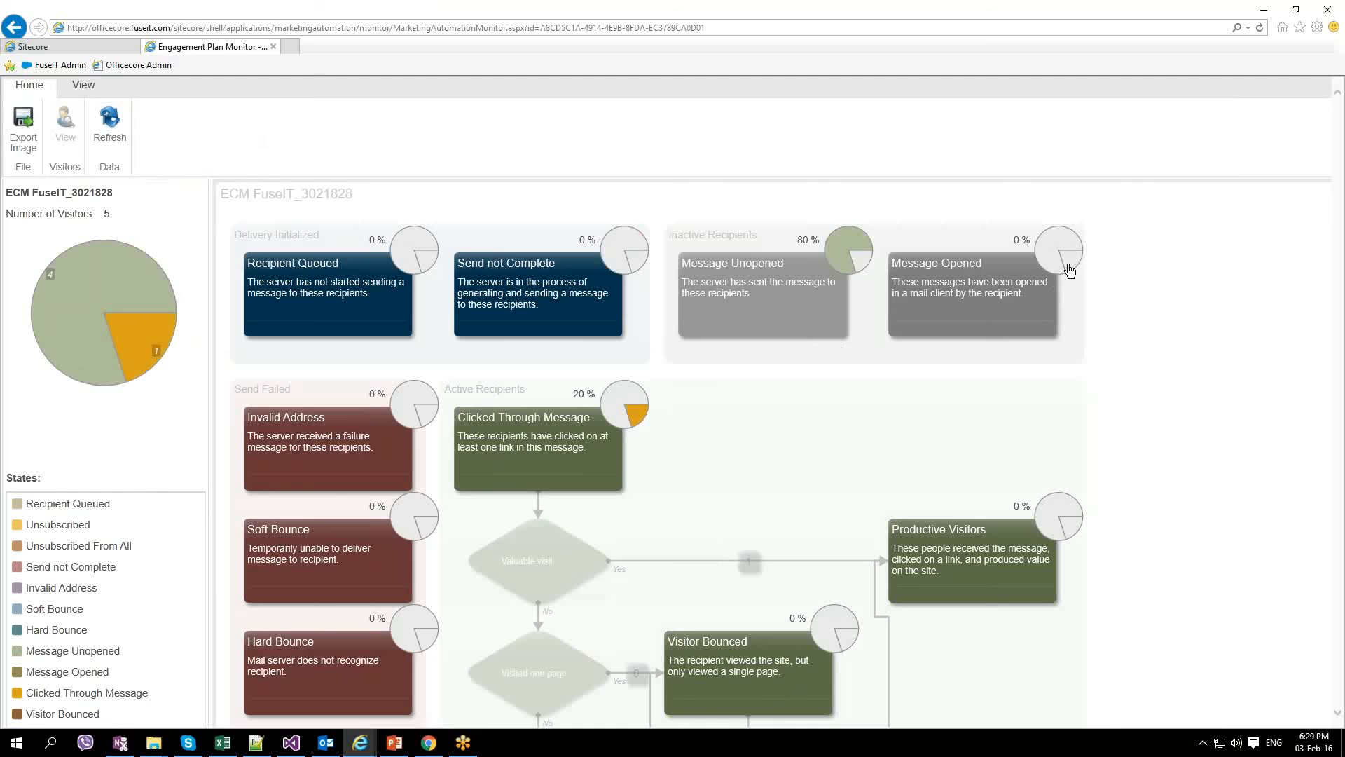
mouse_move(634, 419)
mouse_move(100, 312)
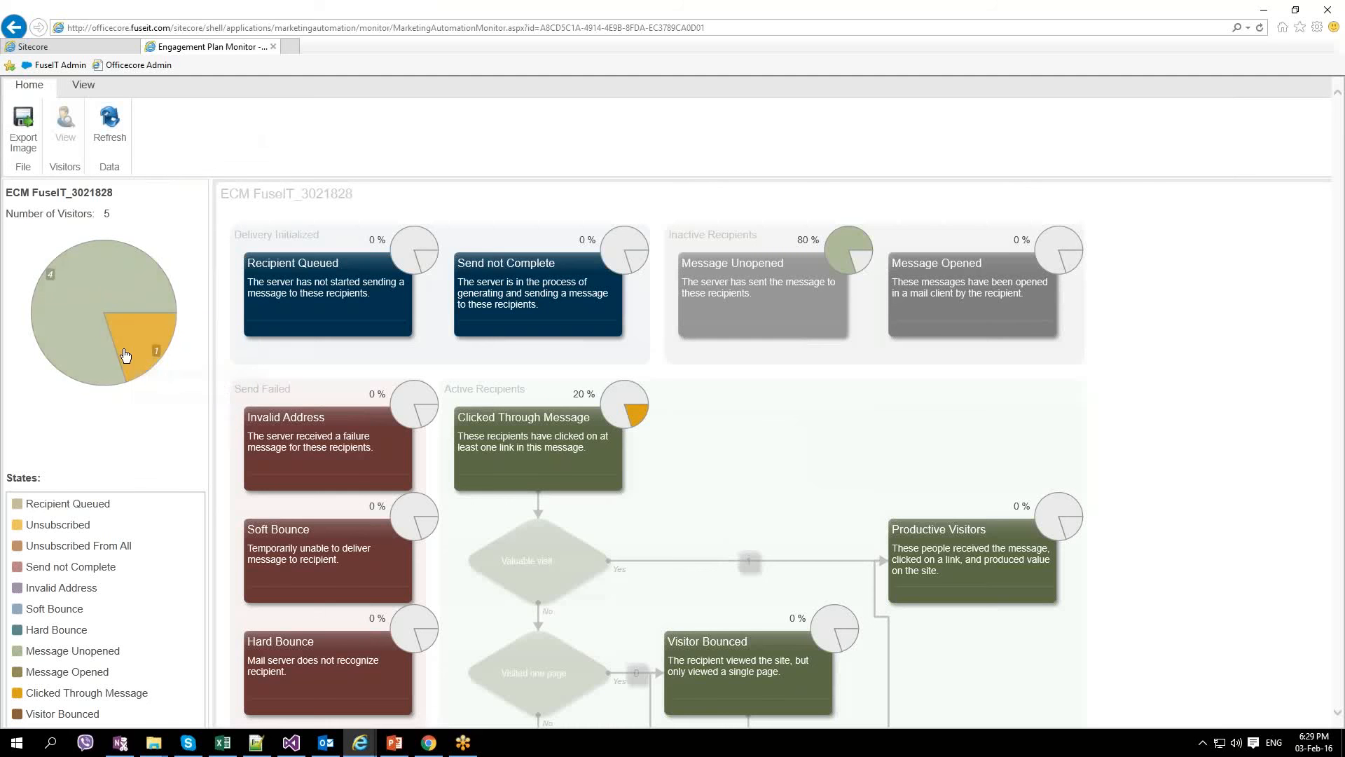
mouse_move(133, 344)
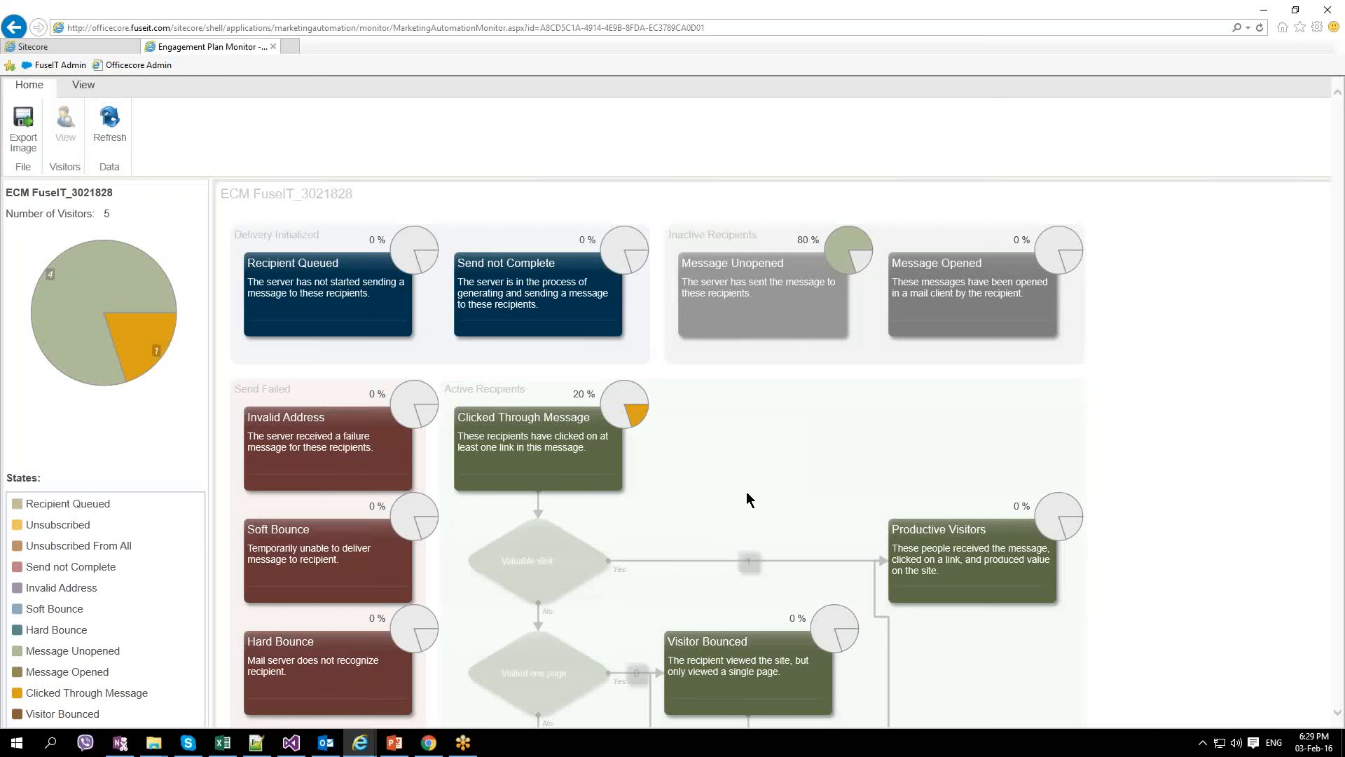
scroll(746, 499, "down", 4)
scroll(746, 498, "up", 4)
left_click(13, 29)
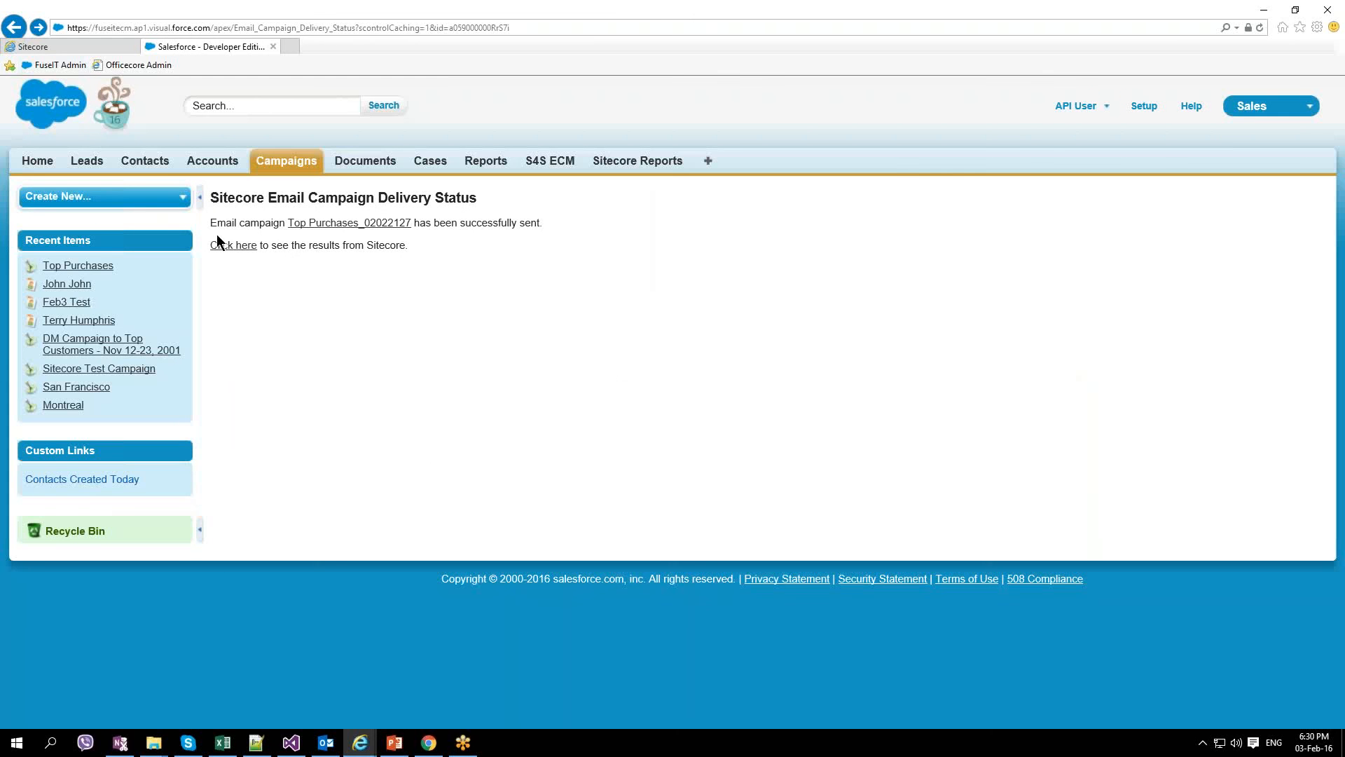
Step: Open the Top Purchases campaign's recipient member record and view its Sitecore page history
left_click(104, 264)
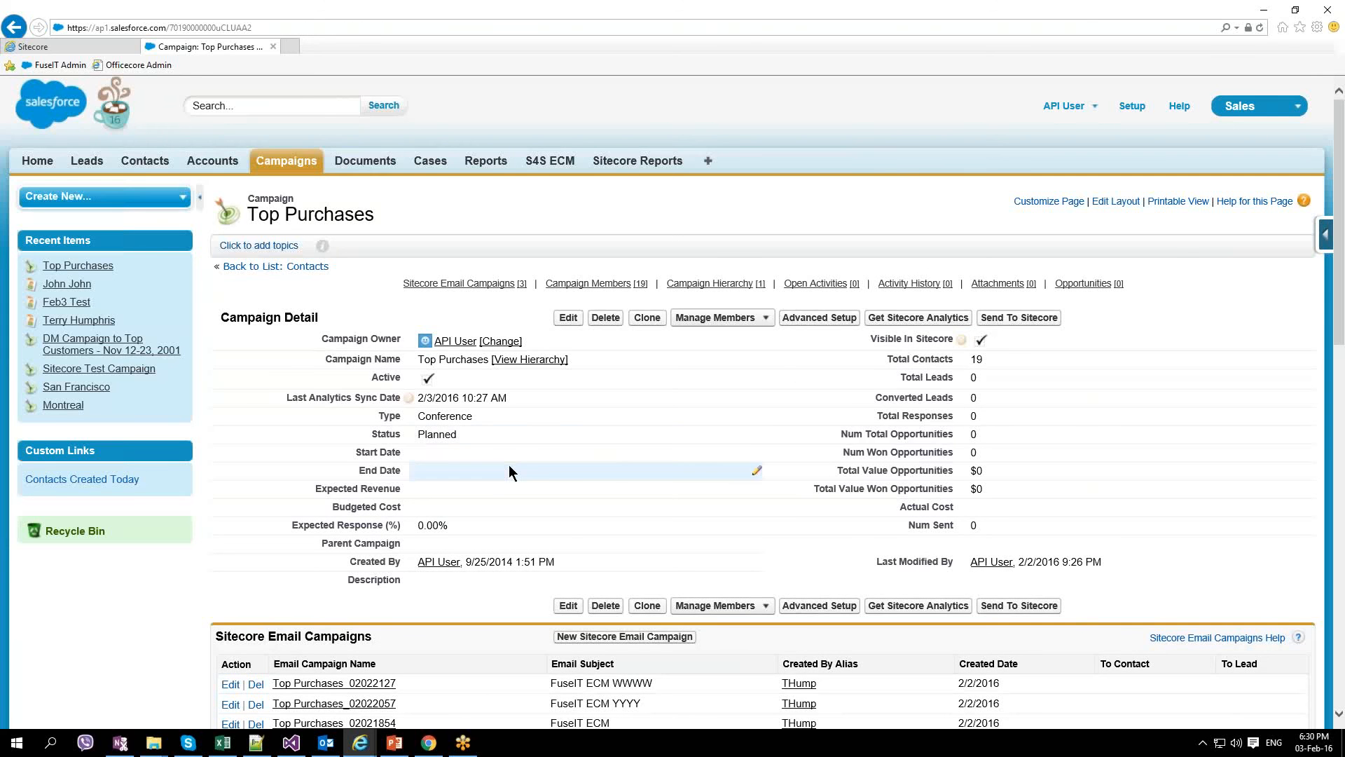
scroll(508, 465, "down", 3)
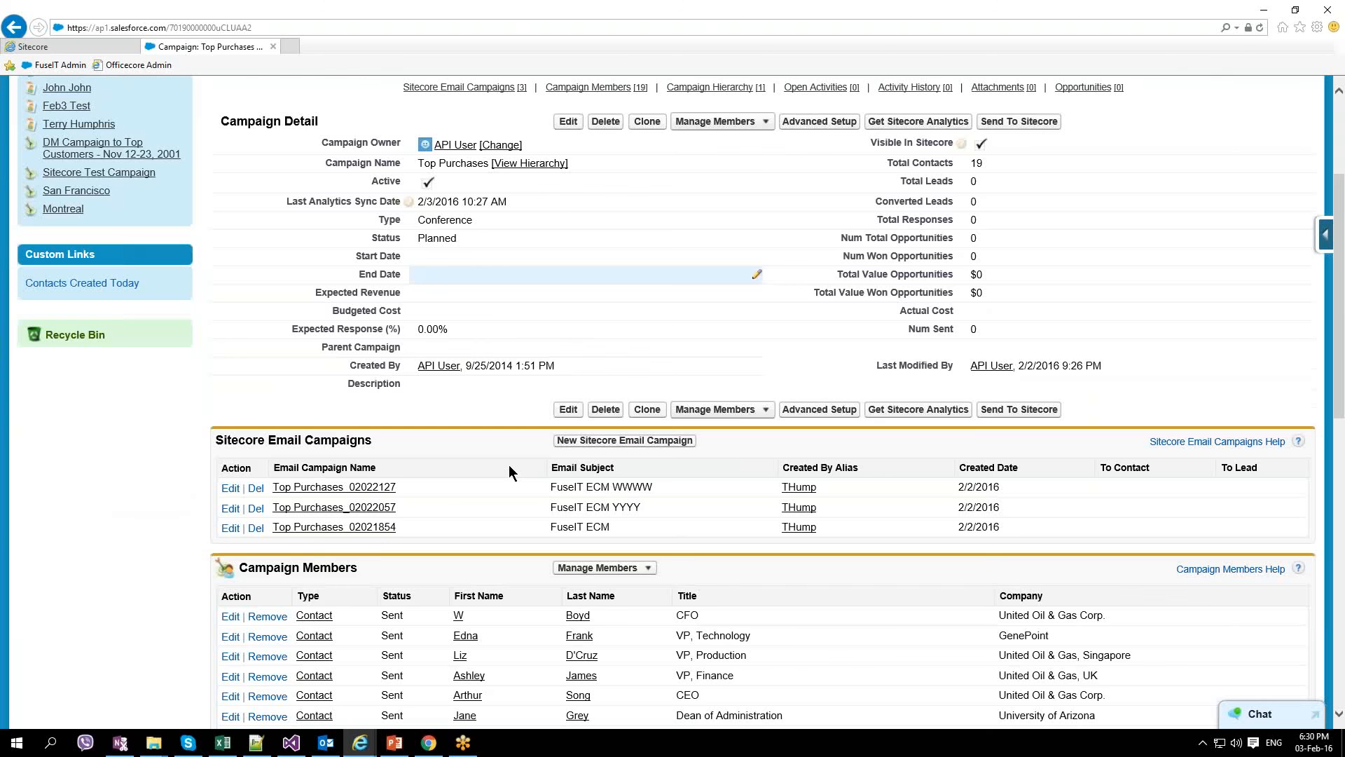
scroll(509, 464, "down", 7)
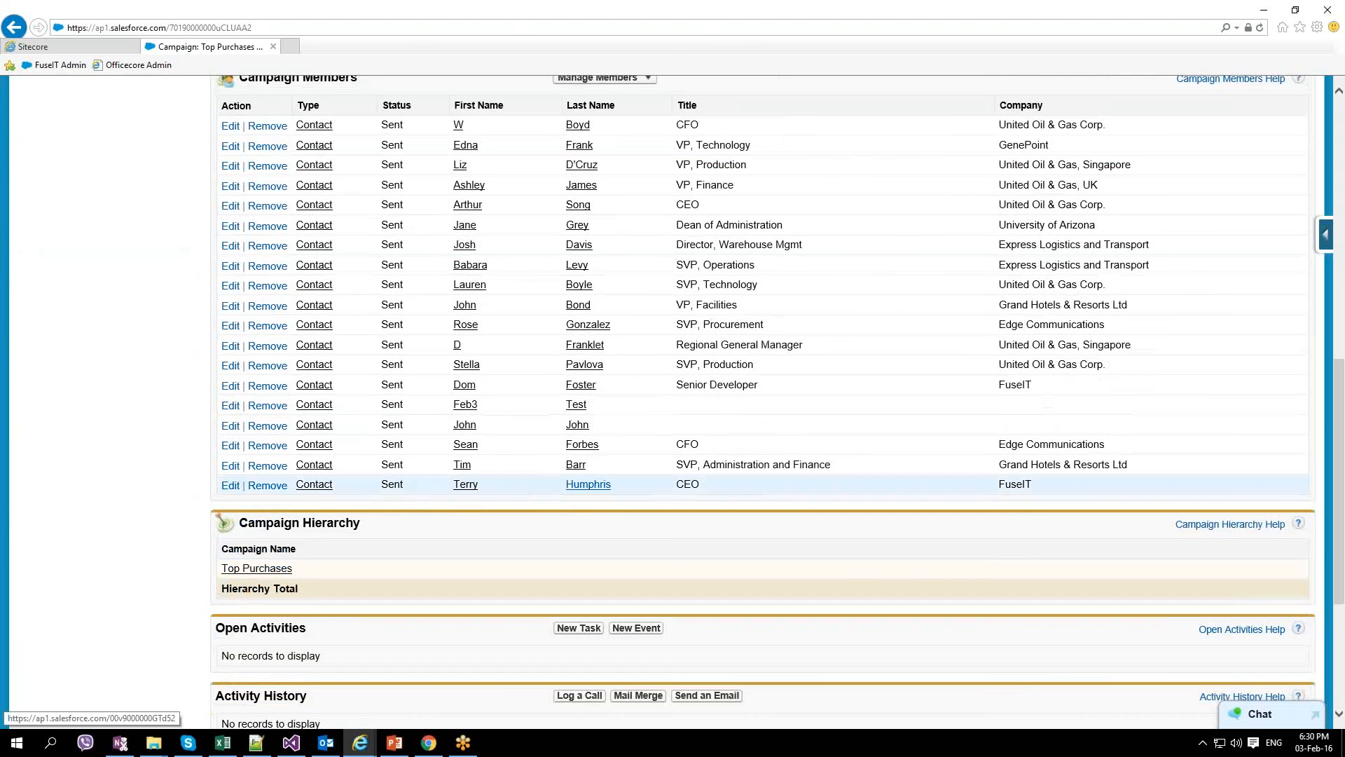
left_click(585, 484)
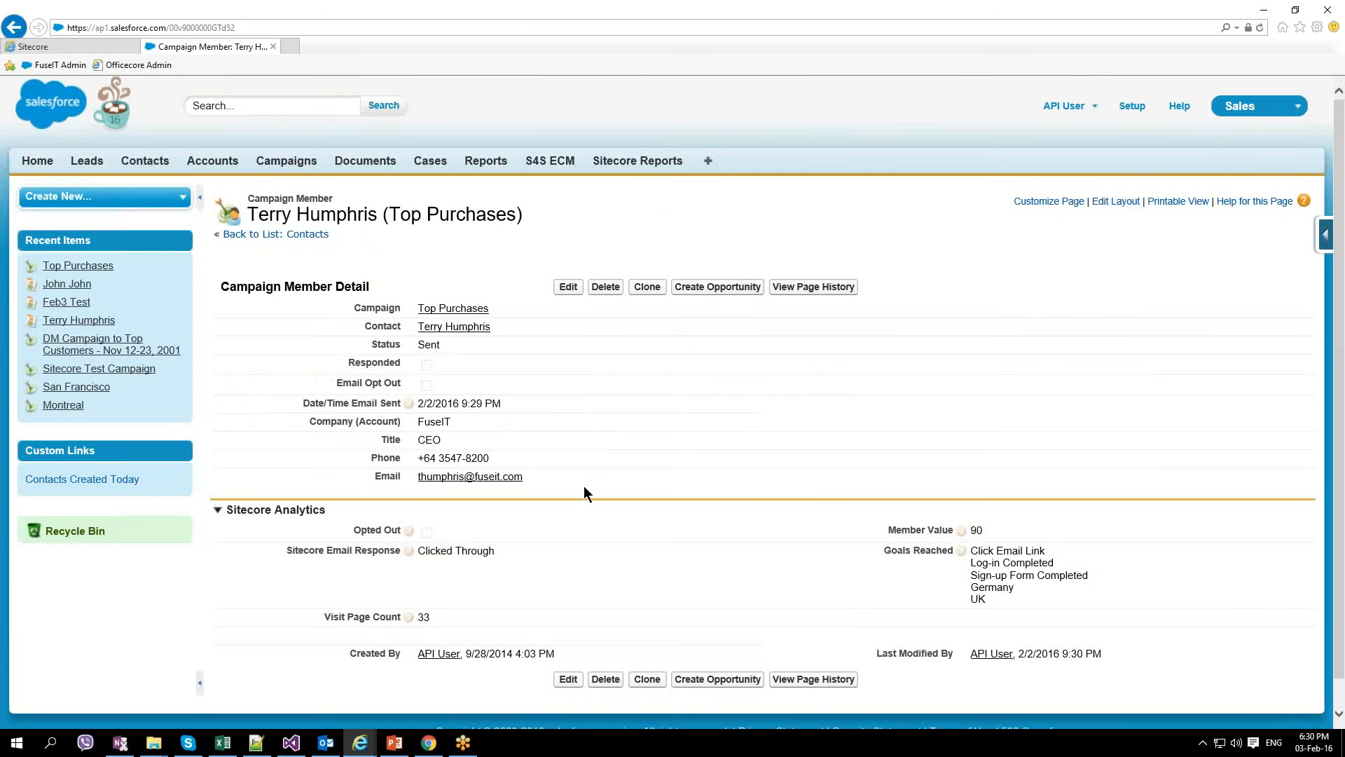
scroll(584, 487, "down", 1)
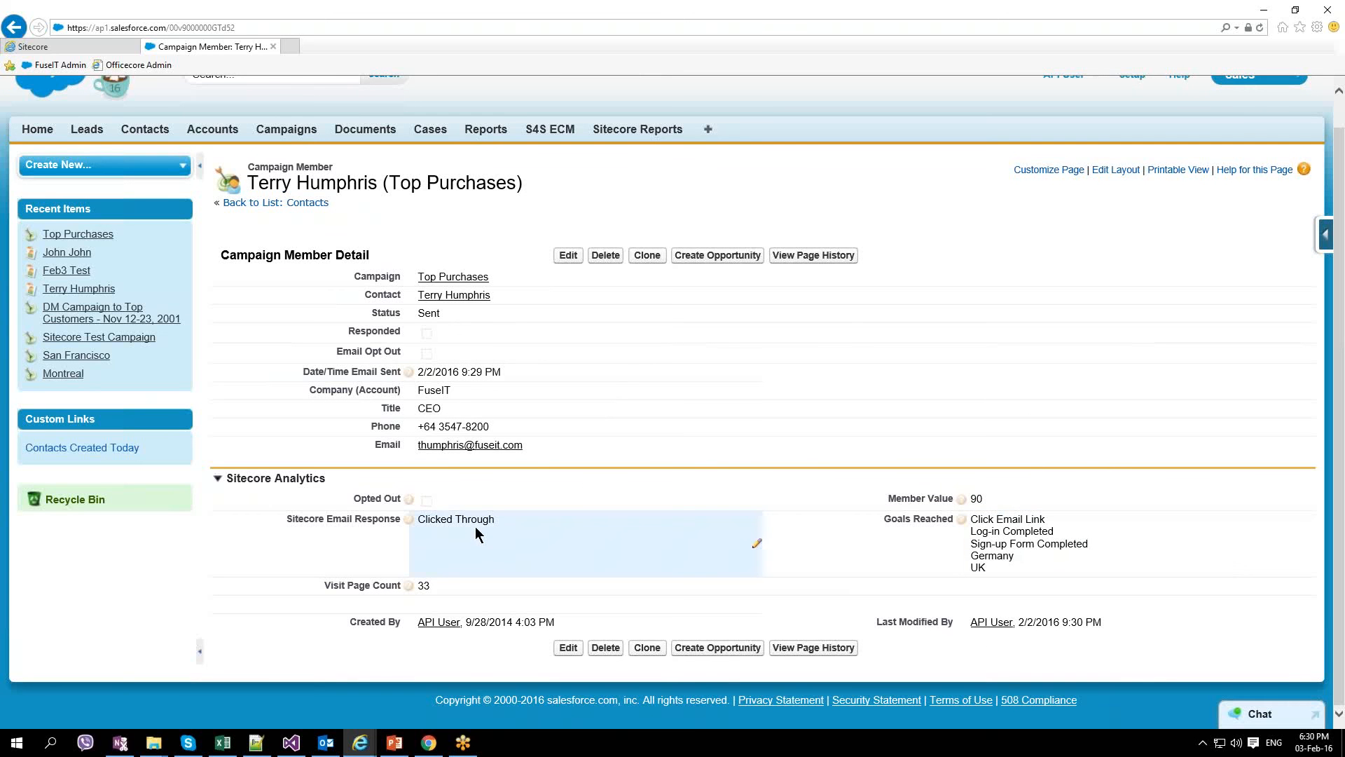
left_click(808, 649)
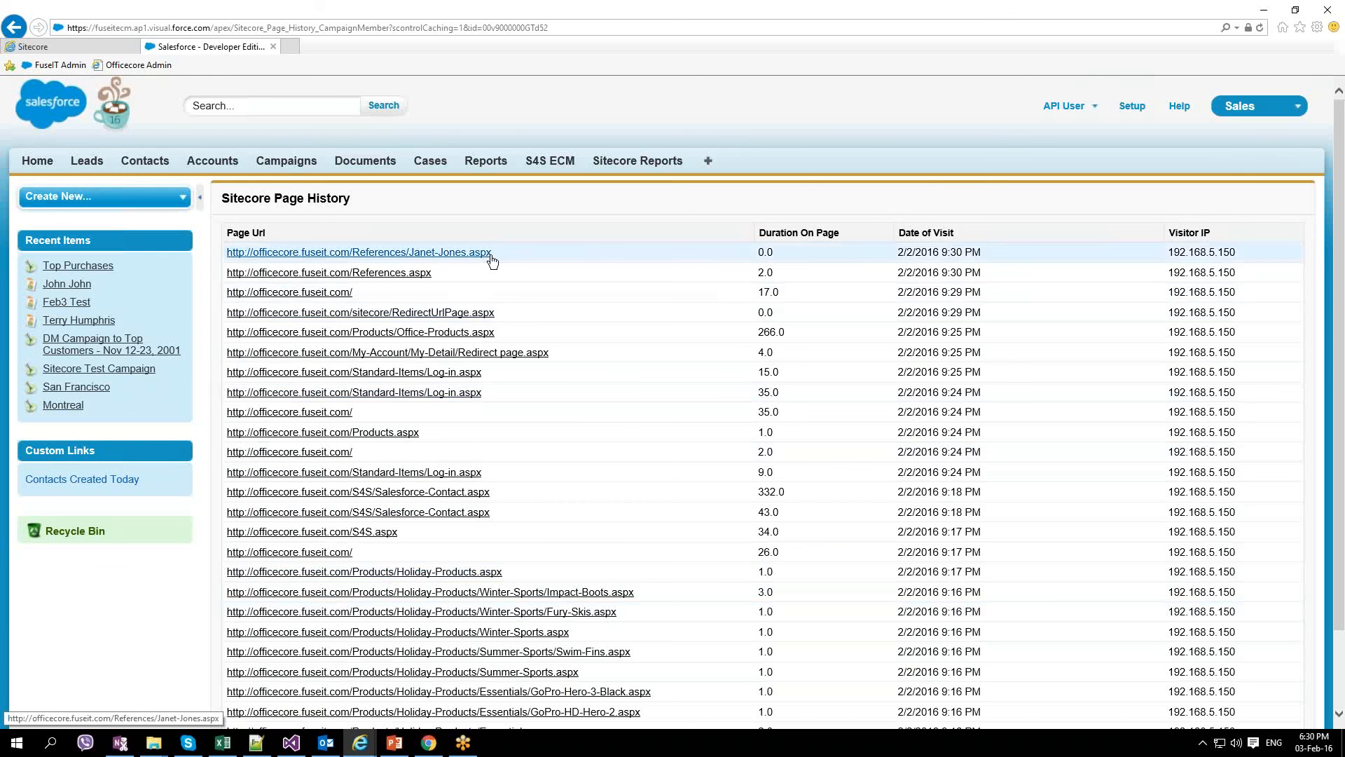
Step: Return from the page history to the campaign member record and open the linked contact
left_click(14, 29)
scroll(308, 266, "down", 1)
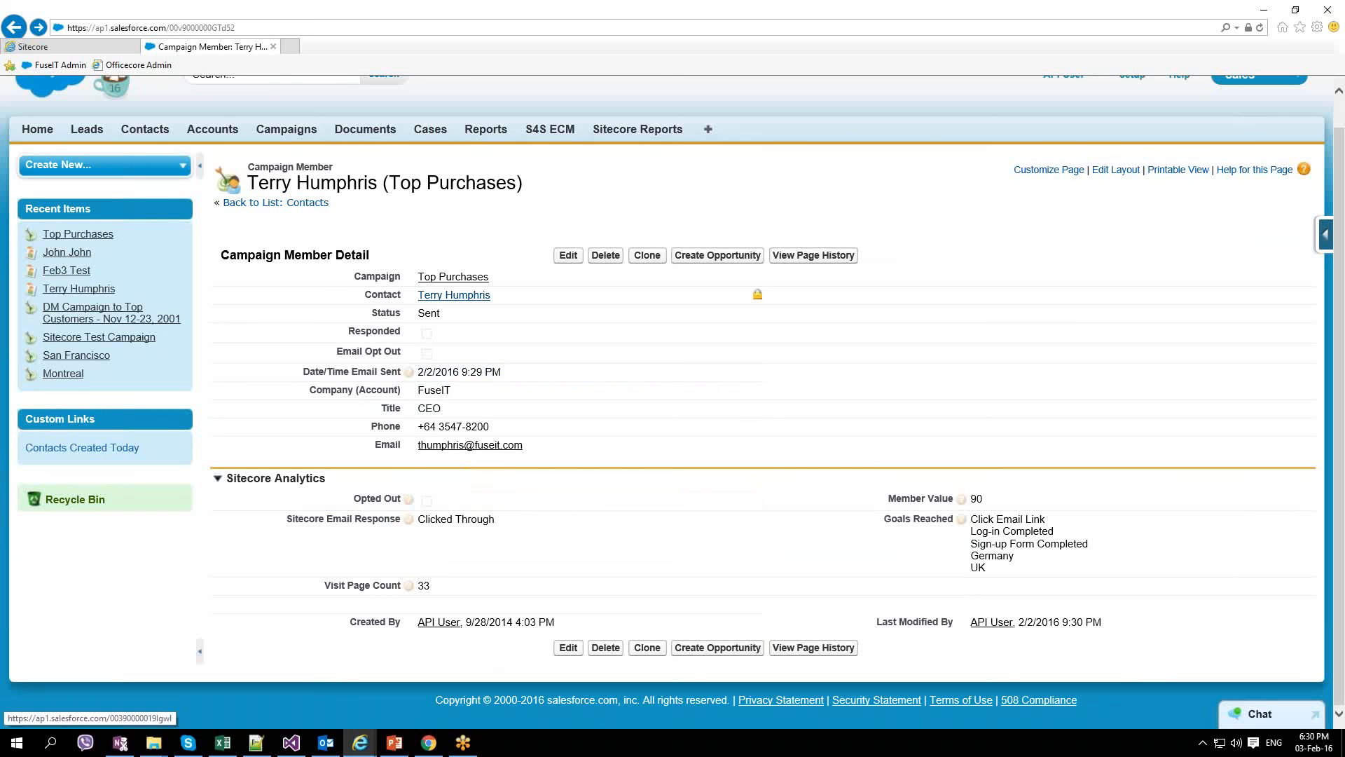
left_click(443, 297)
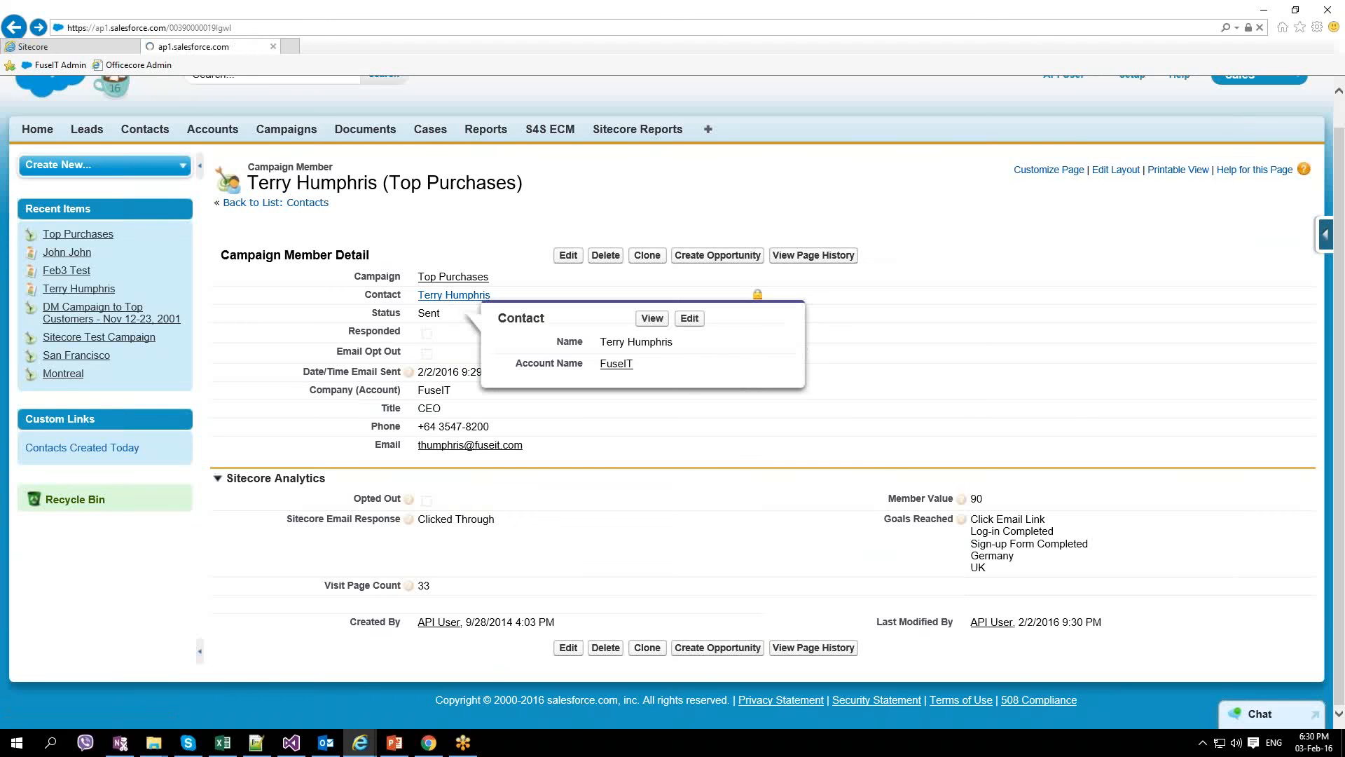